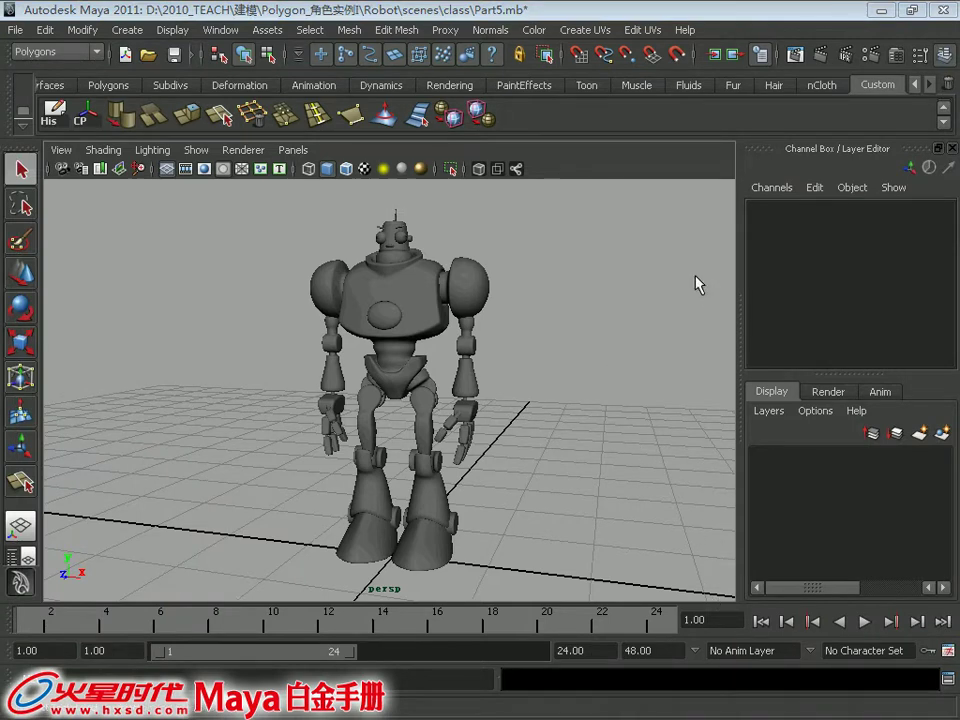
Select the whole robot and switch off its smooth mesh preview
alt+drag(595, 370, 338, 310)
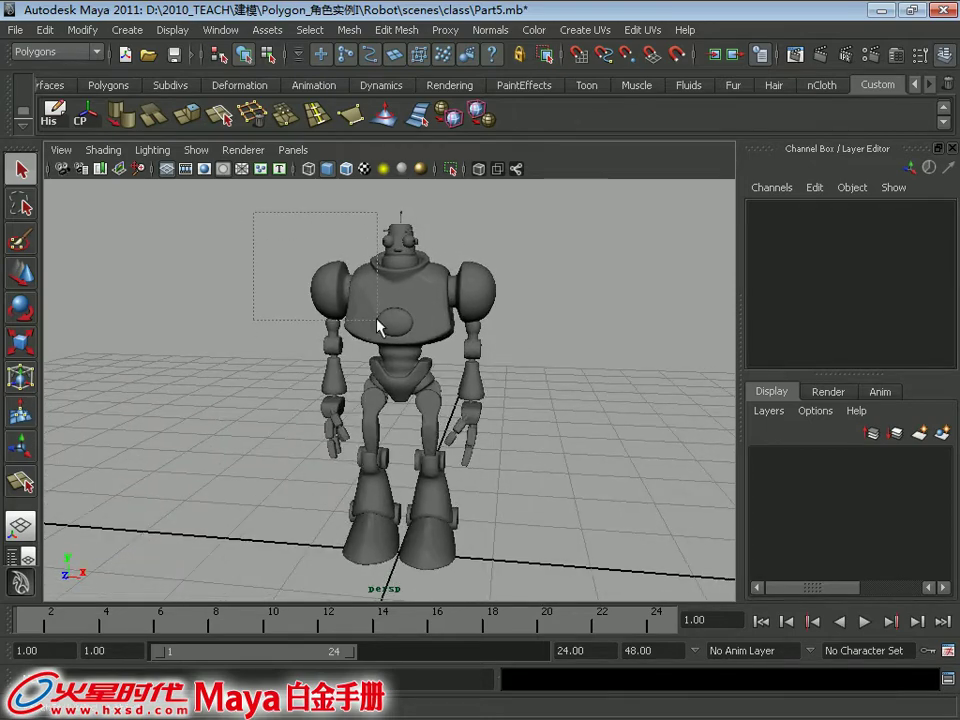
click(435, 440)
key(1)
alt+right_drag(546, 418, 565, 484)
click(565, 478)
Examine the robot's head parts, including the eye and the small cylinder on the side of the head
alt+drag(448, 383, 407, 323)
alt+right_drag(407, 323, 430, 350)
alt+drag(430, 350, 385, 400)
click(392, 345)
alt+drag(258, 379, 367, 447)
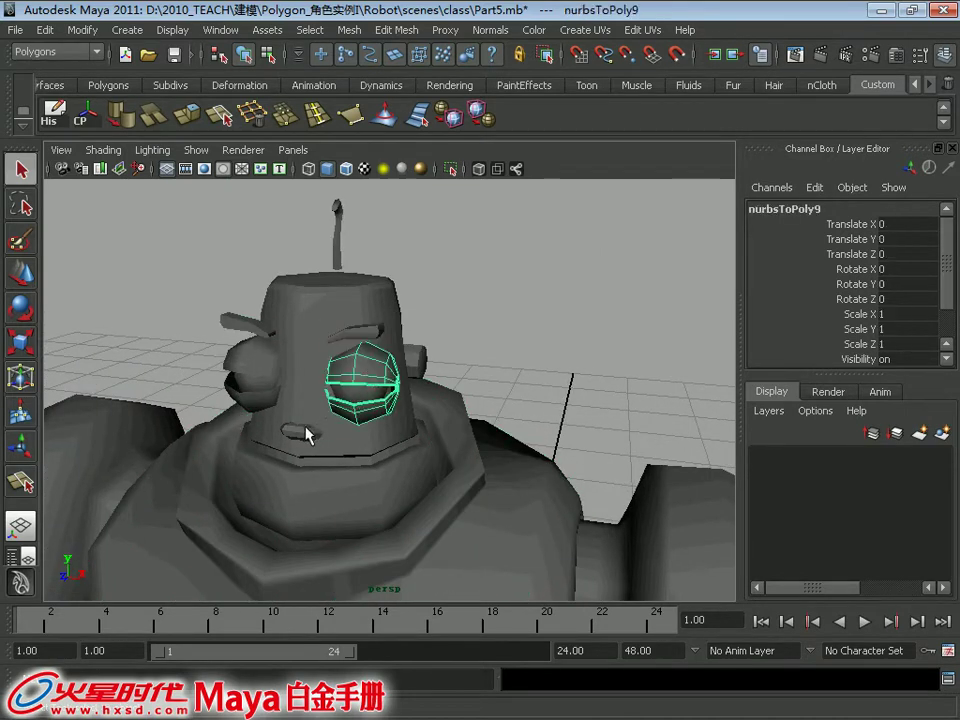
alt+drag(415, 370, 494, 432)
alt+right_drag(494, 432, 394, 430)
alt+middle_drag(394, 430, 330, 300)
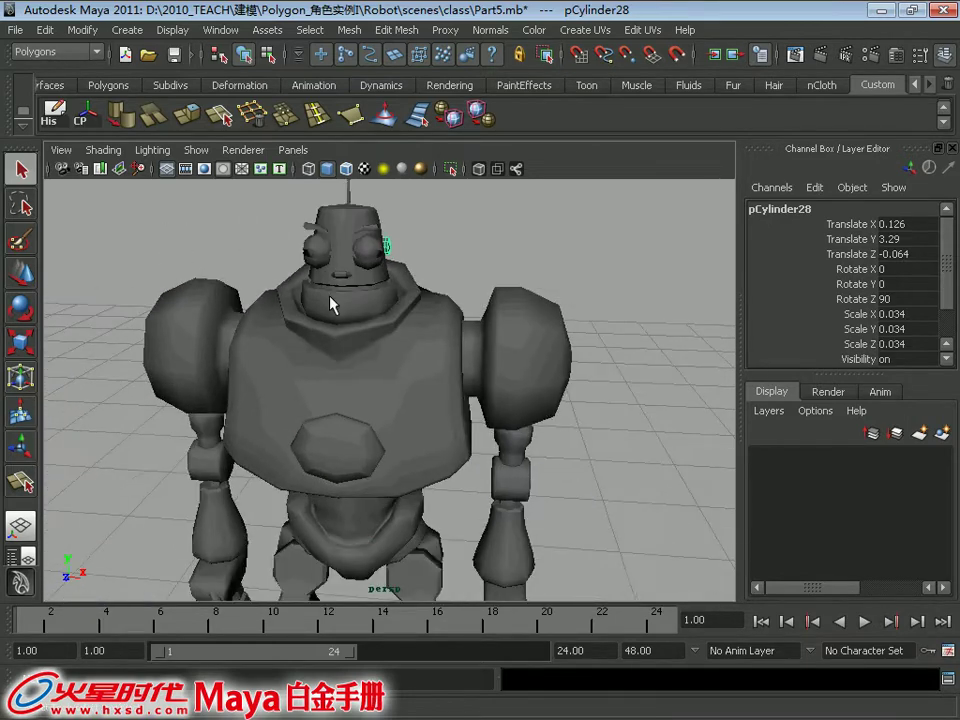
Examine the low-poly torso, hands, legs and feet of the robot, selecting one leg to inspect its mesh
alt+right_drag(400, 362, 338, 360)
alt+middle_drag(338, 360, 324, 309)
alt+drag(330, 325, 421, 399)
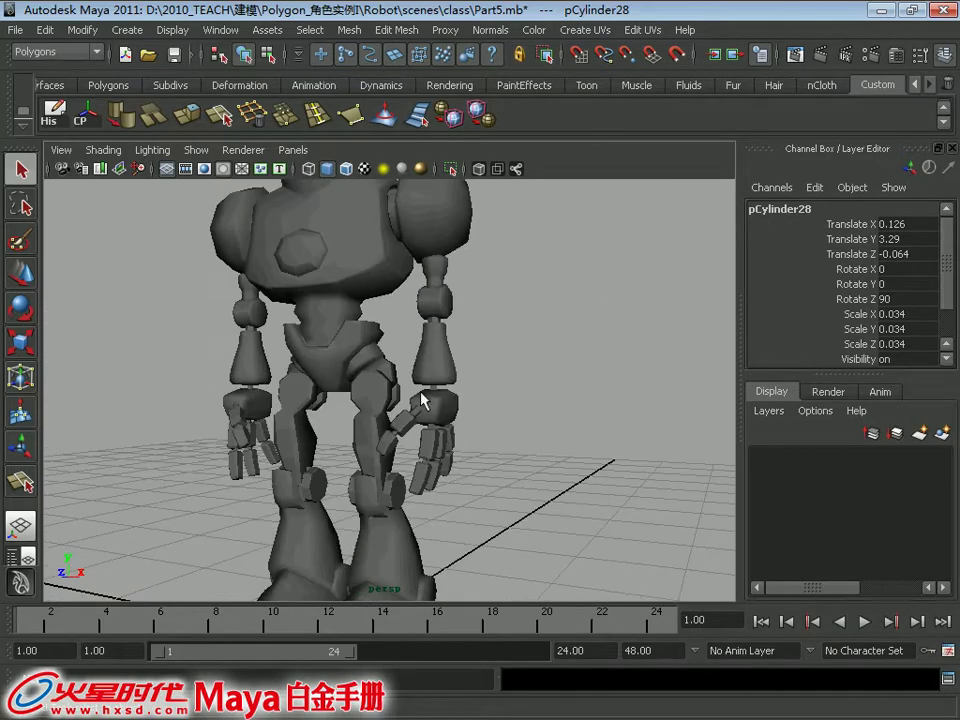
alt+right_drag(435, 409, 452, 493)
alt+drag(452, 493, 407, 413)
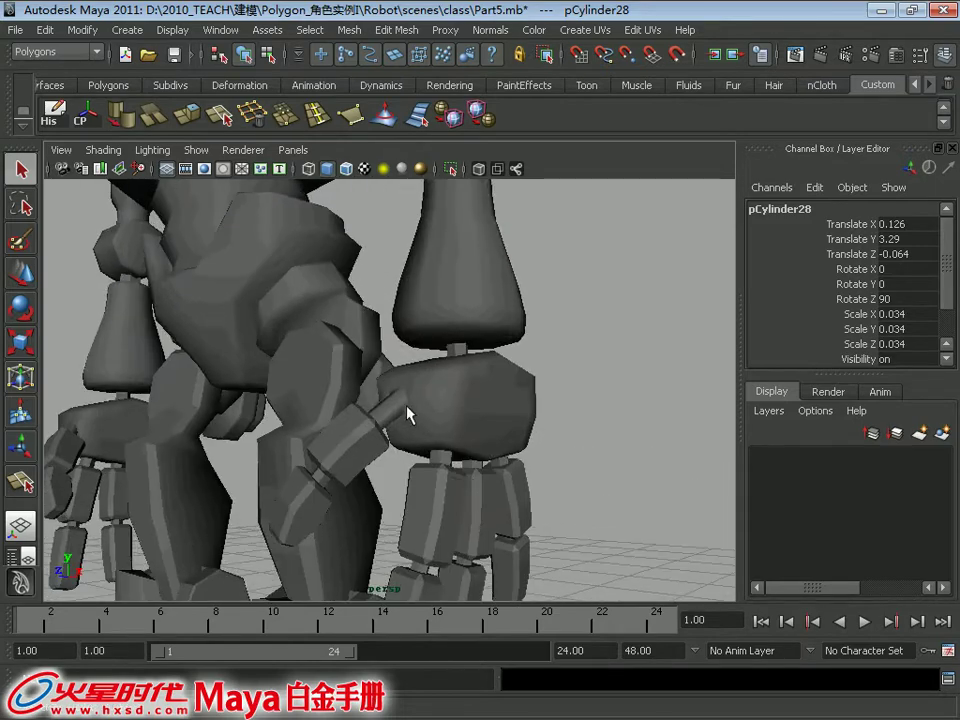
alt+drag(444, 452, 479, 404)
alt+drag(413, 428, 355, 460)
click(423, 462)
alt+right_drag(394, 482, 364, 450)
alt+drag(364, 450, 362, 407)
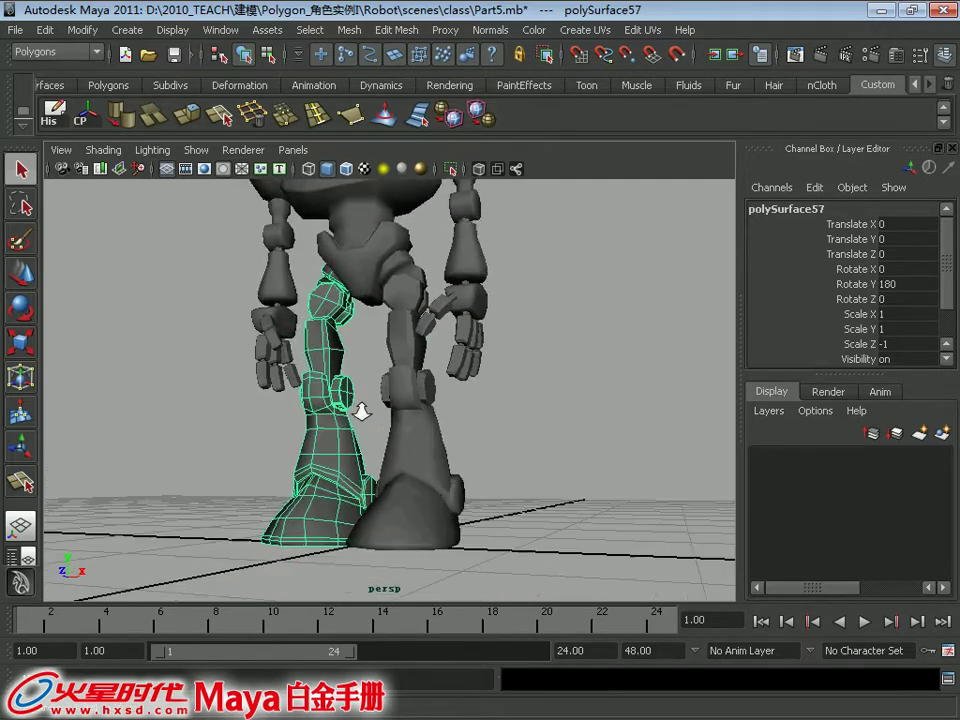
alt+right_drag(362, 407, 433, 515)
alt+middle_drag(433, 515, 433, 403)
scroll(432, 405, up, 2)
alt+right_drag(558, 468, 392, 488)
alt+right_drag(327, 397, 273, 375)
alt+middle_drag(273, 375, 285, 442)
Show the scene hierarchy beside the perspective view and inspect the head, body, arm and leg groups under robbit
click(21, 558)
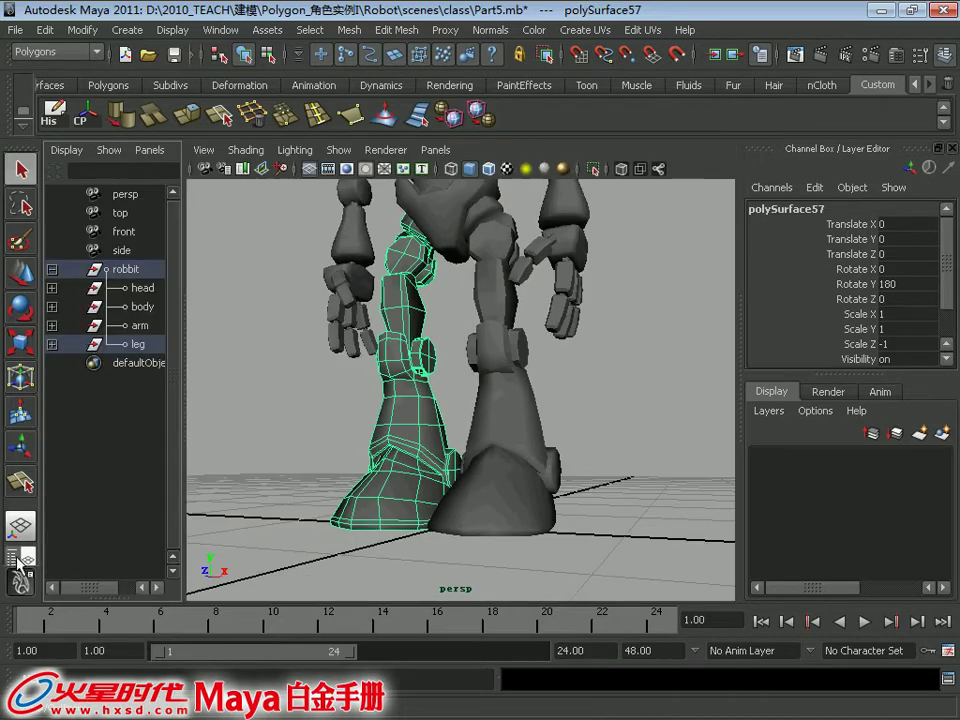
click(118, 273)
click(122, 291)
scroll(369, 287, down, 4)
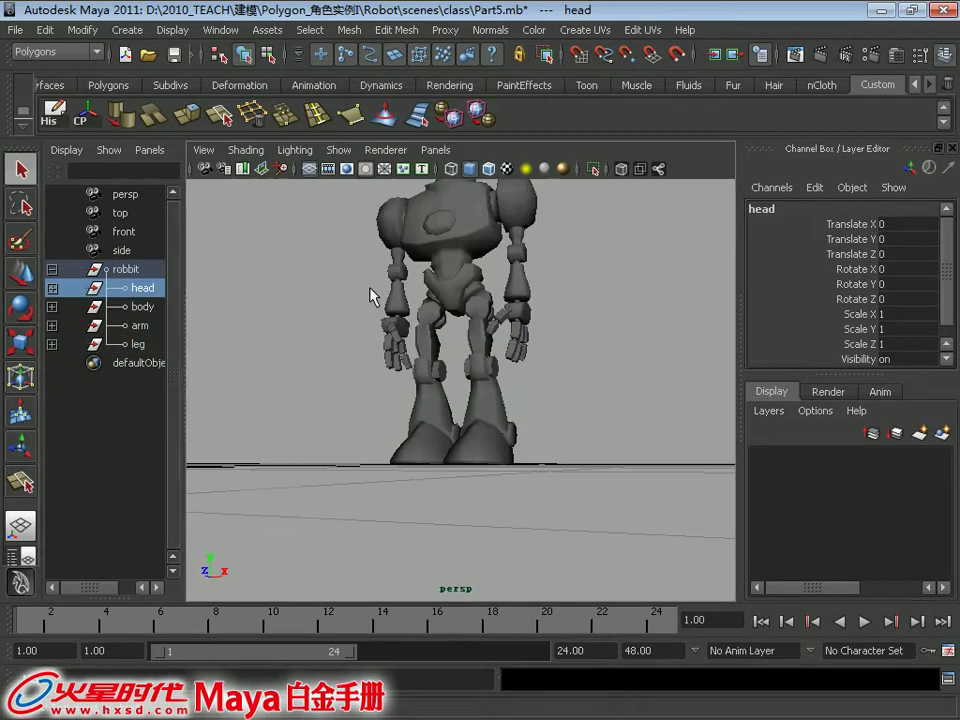
alt+middle_drag(369, 287, 354, 384)
alt+drag(353, 384, 343, 390)
click(139, 326)
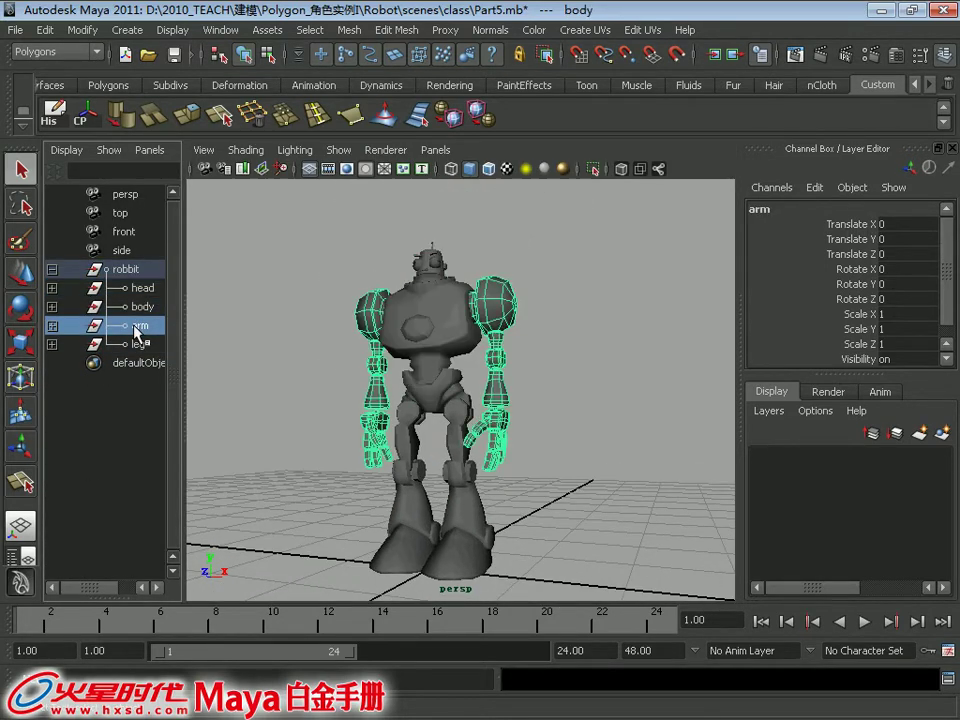
click(138, 345)
click(561, 450)
alt+drag(561, 450, 470, 396)
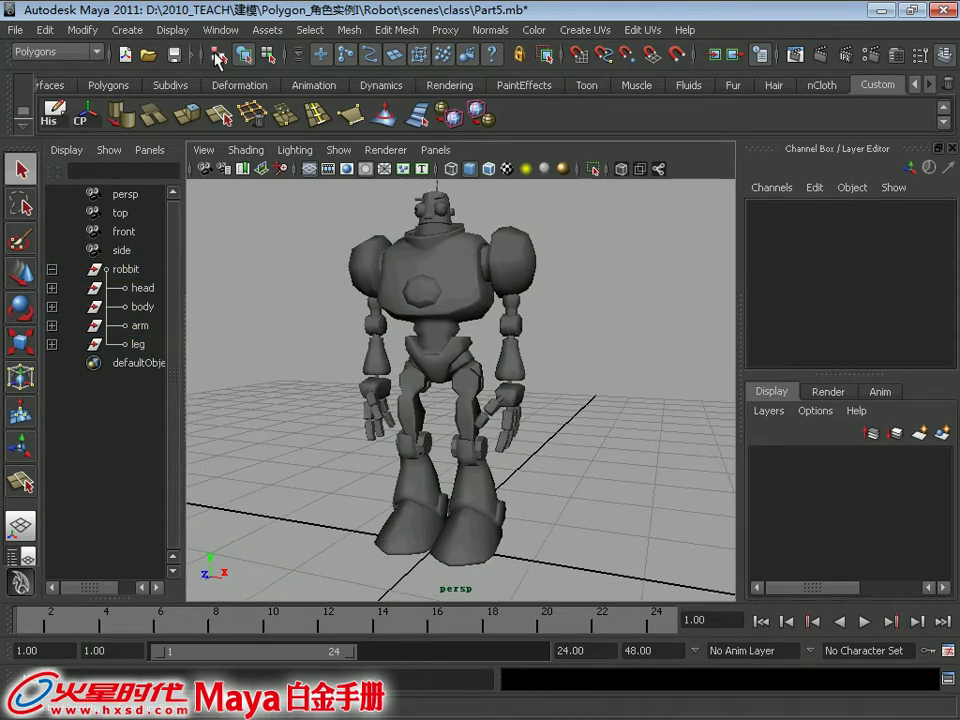
Open the scene Part4.mb without saving the changes to Part5.mb
click(145, 56)
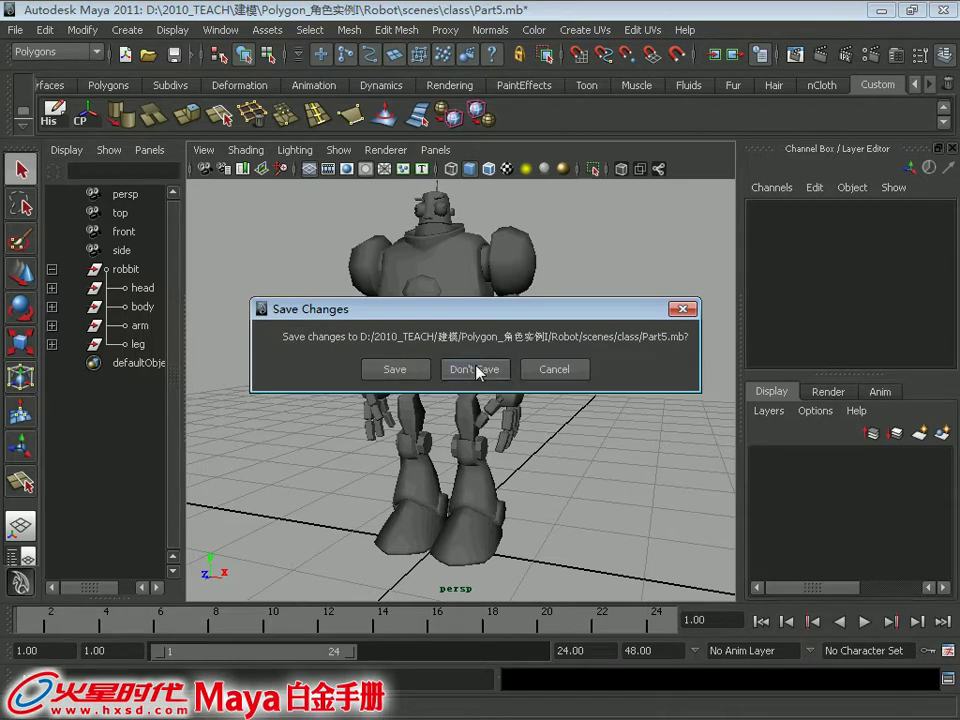
click(476, 370)
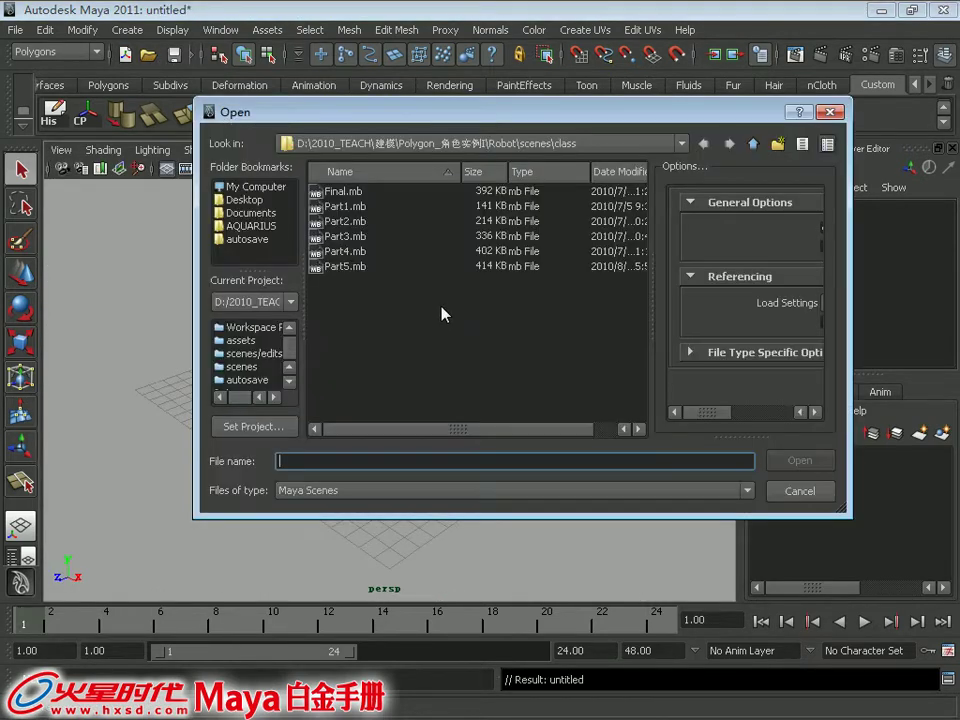
double_click(358, 253)
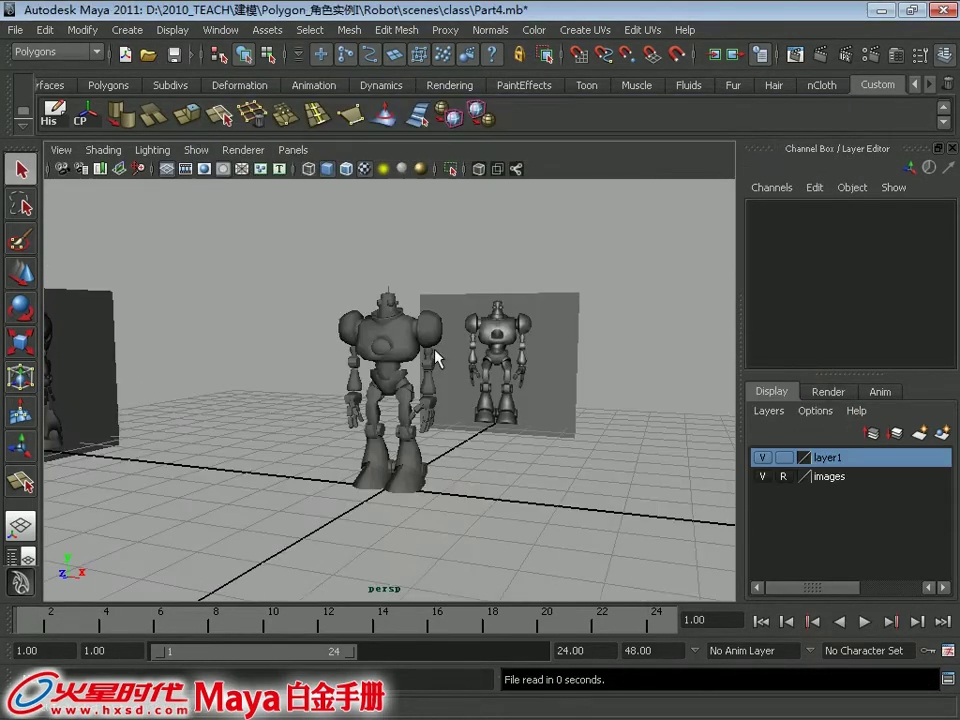
Examine the antenna on the robot's head and select the vertices at its base
scroll(437, 351, up, 4)
alt+middle_drag(440, 354, 418, 450)
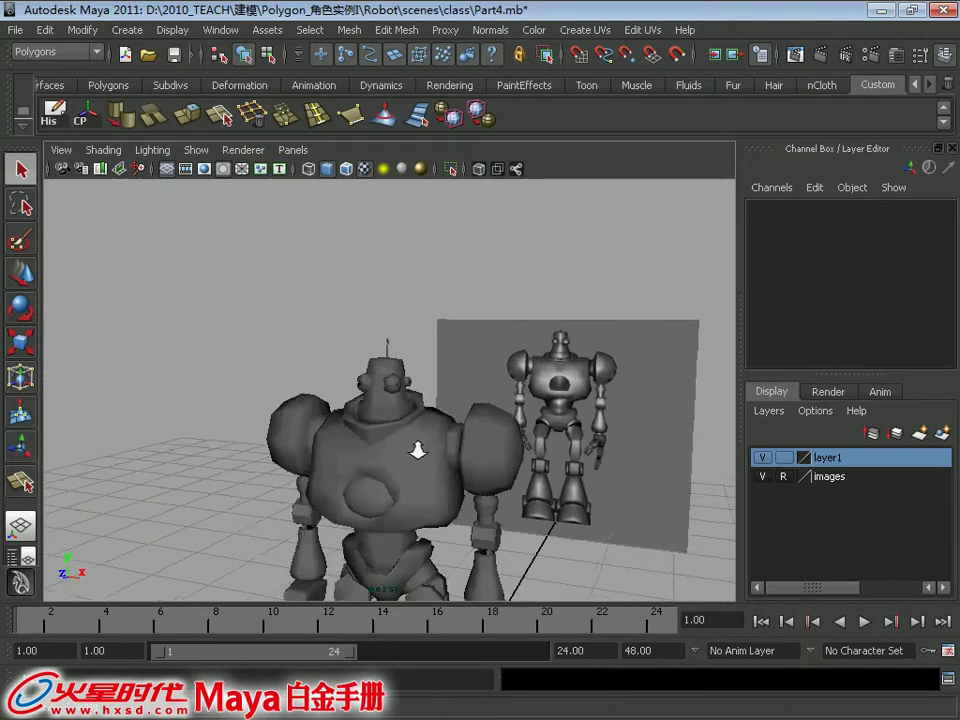
scroll(506, 439, up, 5)
click(375, 321)
alt+middle_drag(375, 323, 378, 364)
click(382, 312)
alt+right_drag(382, 316, 398, 334)
alt+drag(398, 334, 437, 331)
right_drag(483, 318, 431, 309)
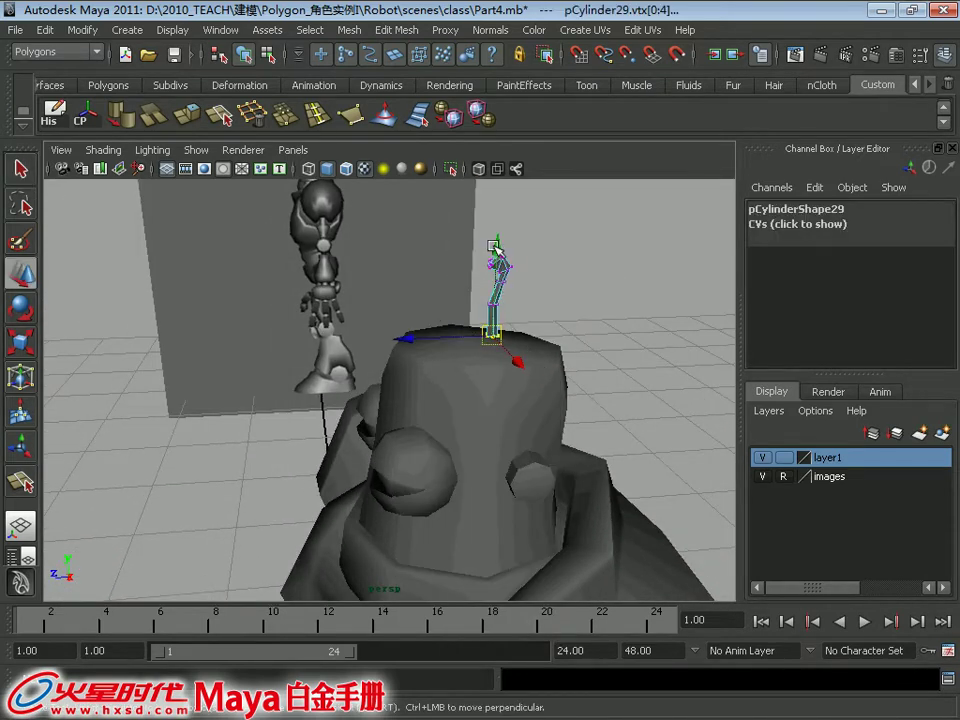
Merge the ring of vertices around the tiny hole in the centre of the head's top
alt+drag(497, 260, 482, 276)
alt+right_drag(482, 276, 514, 280)
key(q)
click(450, 264)
alt+middle_drag(450, 264, 444, 317)
mouse_move(444, 317)
alt+right_down()
mouse_move(498, 344)
mouse_move(491, 309)
mouse_move(448, 294)
alt+right_up()
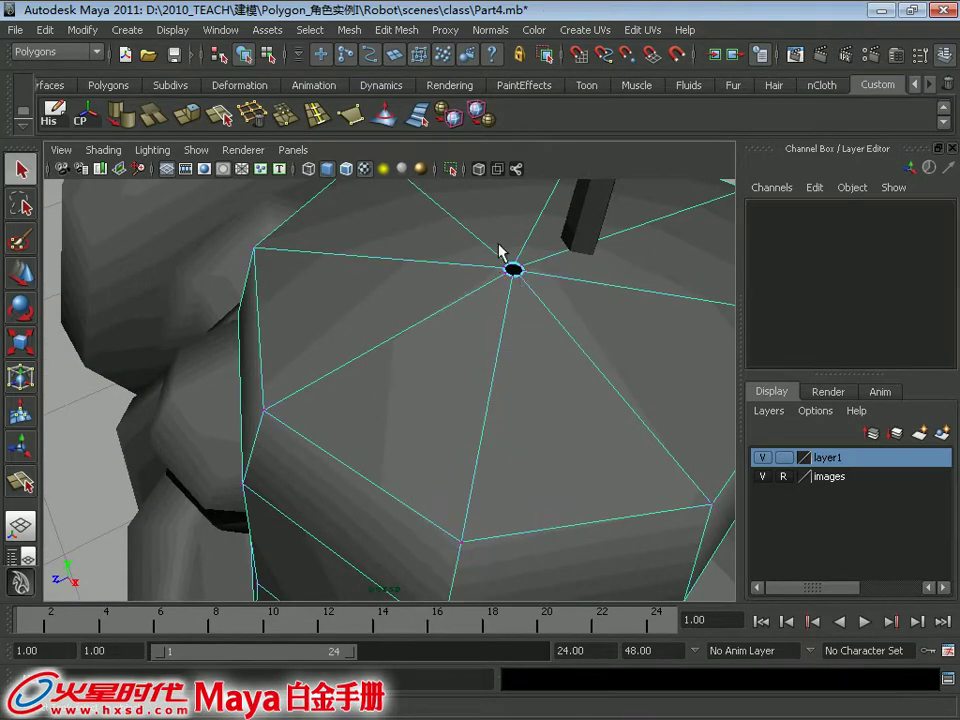
key(w)
alt+right_drag(566, 308, 478, 272)
alt+drag(478, 272, 463, 216)
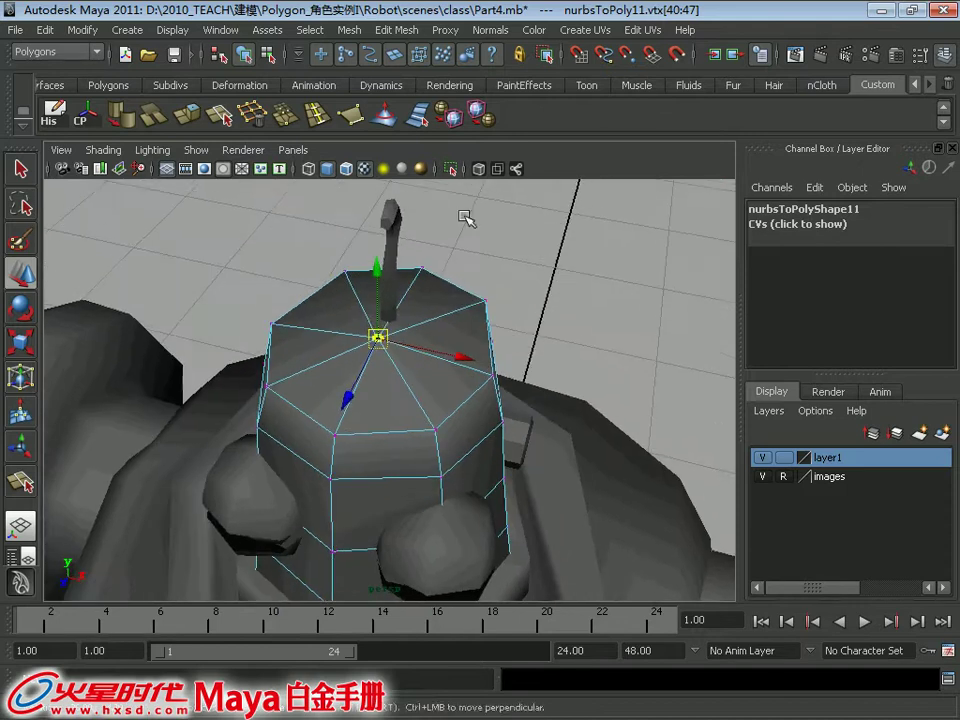
click(392, 30)
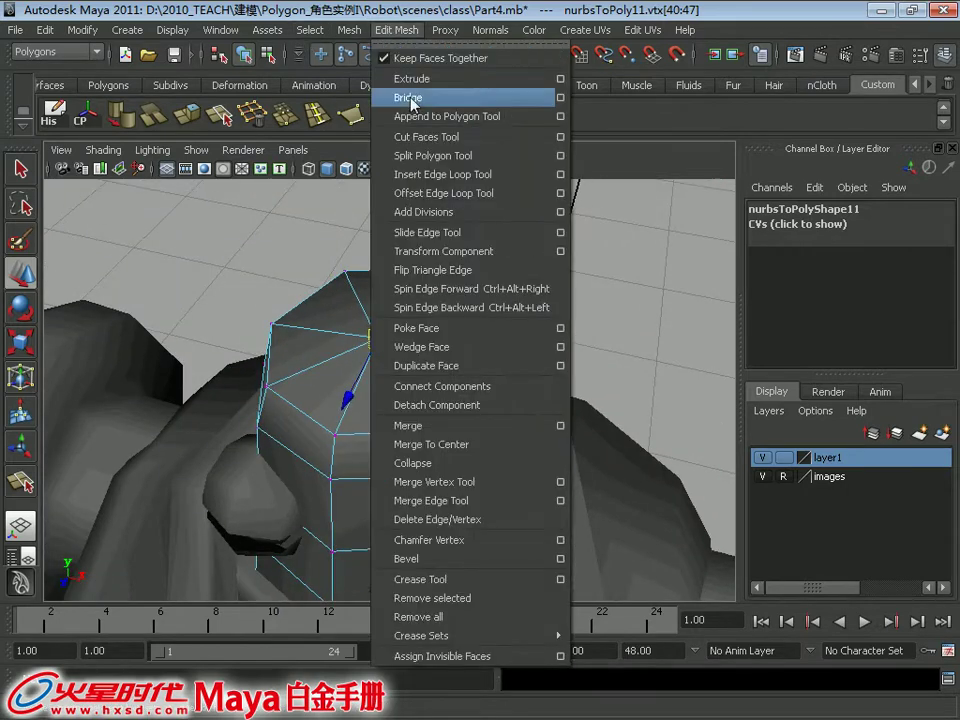
click(445, 430)
Delete every other radial edge on the head's top and return to object selection
alt+drag(467, 392, 332, 390)
key(q)
right_drag(329, 332, 331, 294)
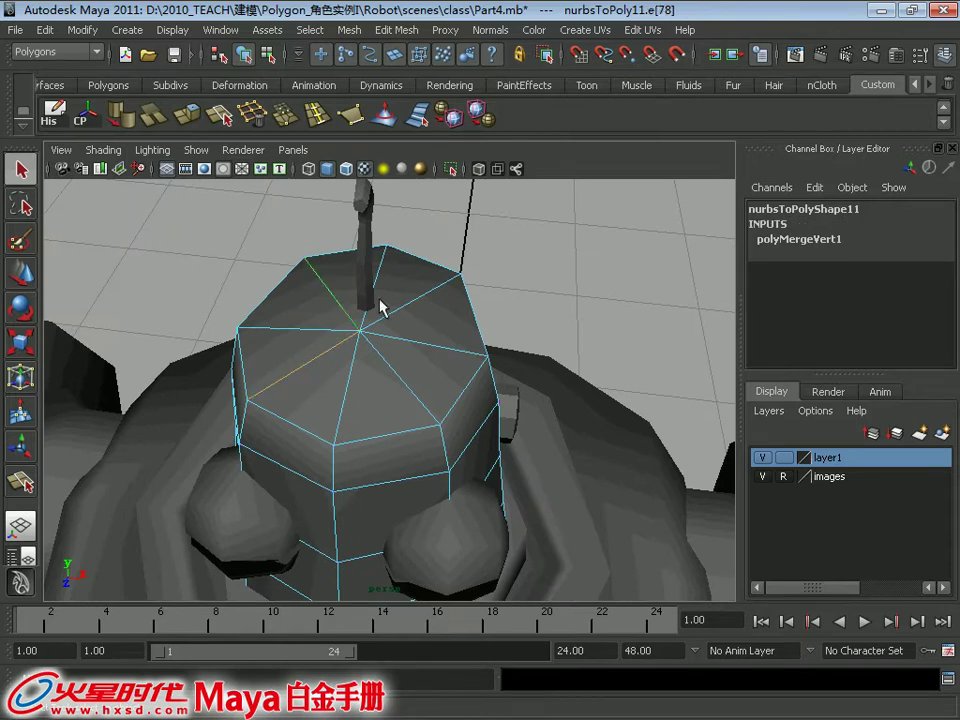
key(Delete)
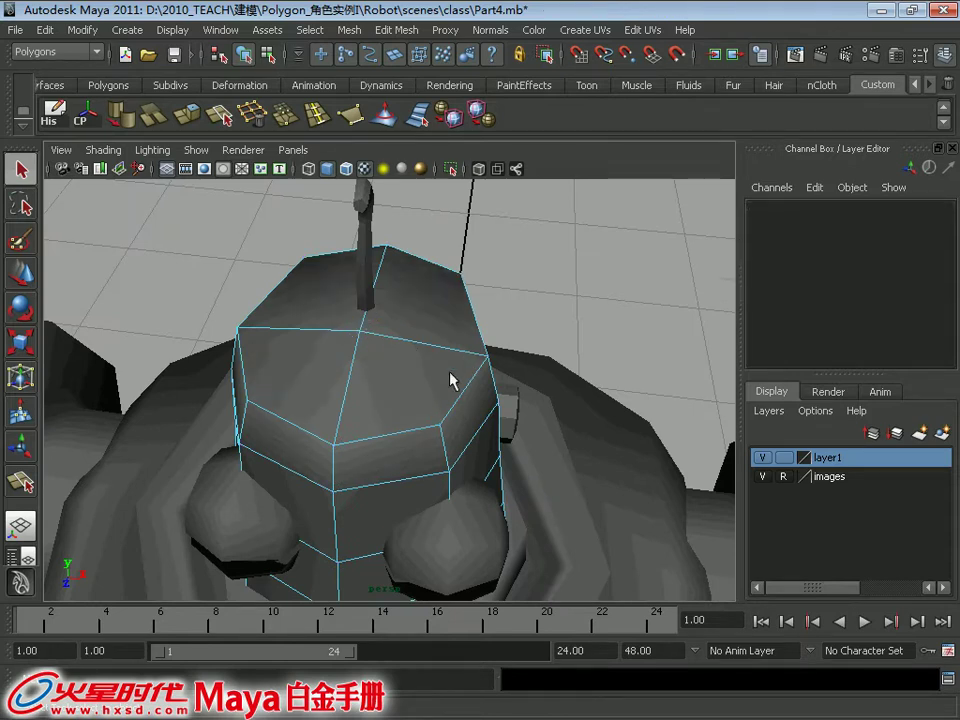
alt+right_drag(503, 420, 274, 364)
alt+middle_drag(330, 432, 294, 332)
alt+right_drag(294, 332, 349, 392)
alt+drag(349, 392, 508, 332)
right_drag(508, 326, 589, 306)
Scale the two upper corner vertices of the torso's round opening slightly apart in X to clear the chest piece
alt+drag(500, 465, 405, 427)
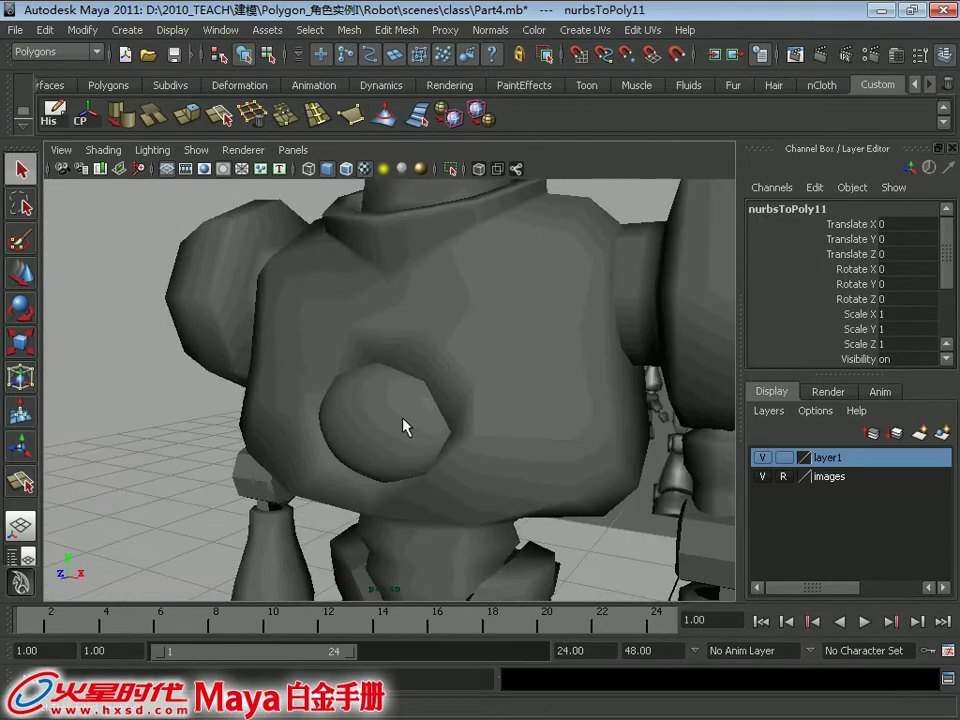
shift+click(470, 387)
alt+drag(470, 387, 491, 409)
alt+right_drag(491, 409, 422, 399)
alt+middle_drag(389, 417, 498, 358)
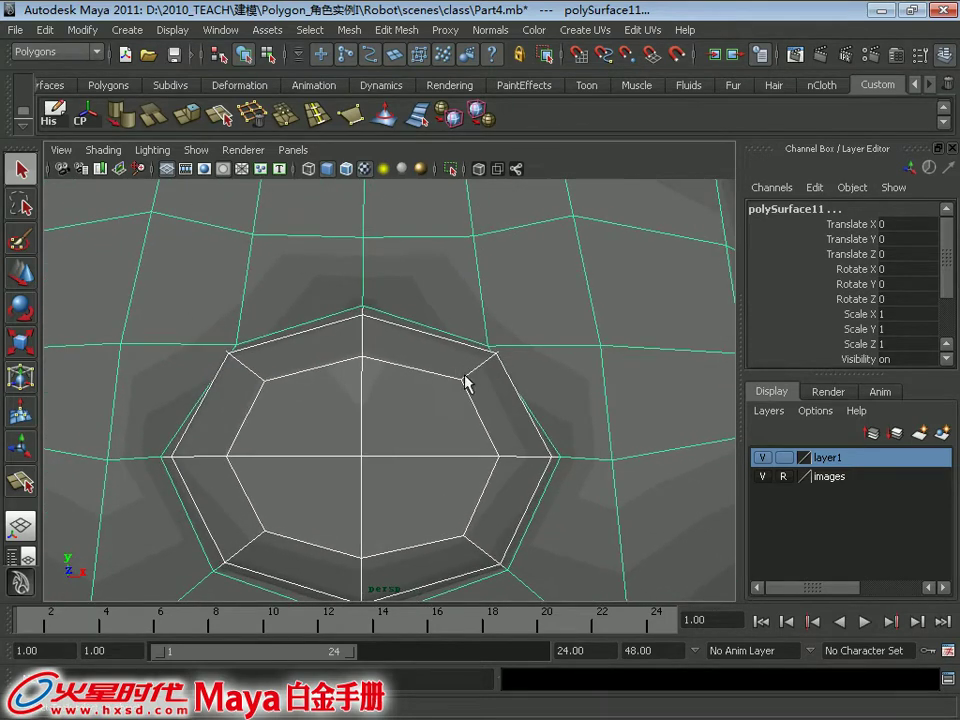
right_drag(281, 319, 225, 325)
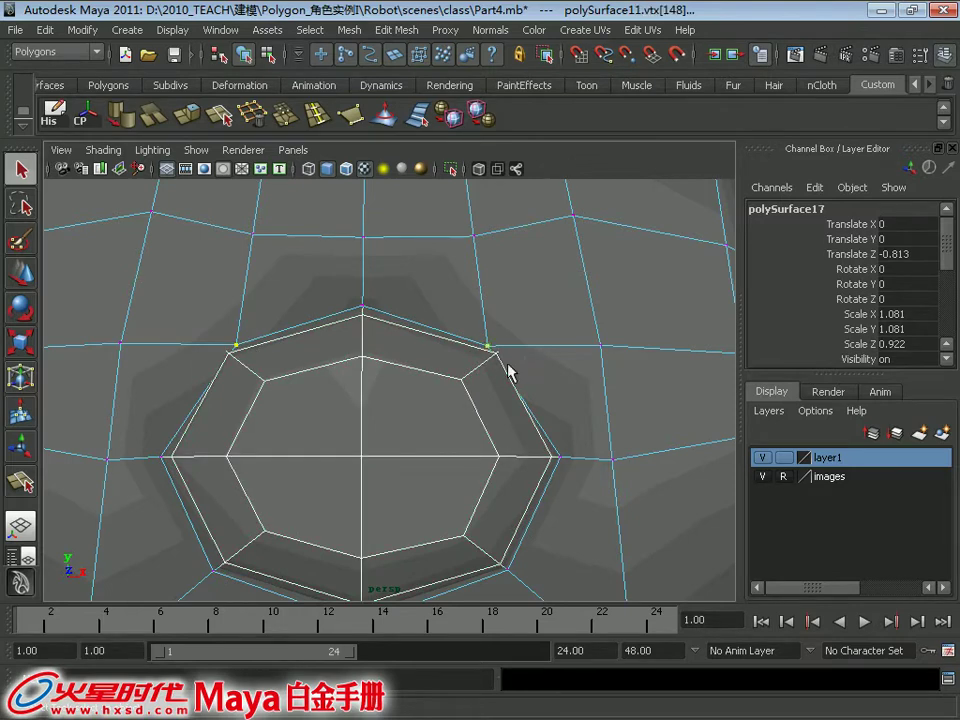
alt+right_drag(411, 481, 240, 380)
alt+drag(440, 400, 333, 398)
shift+click(450, 371)
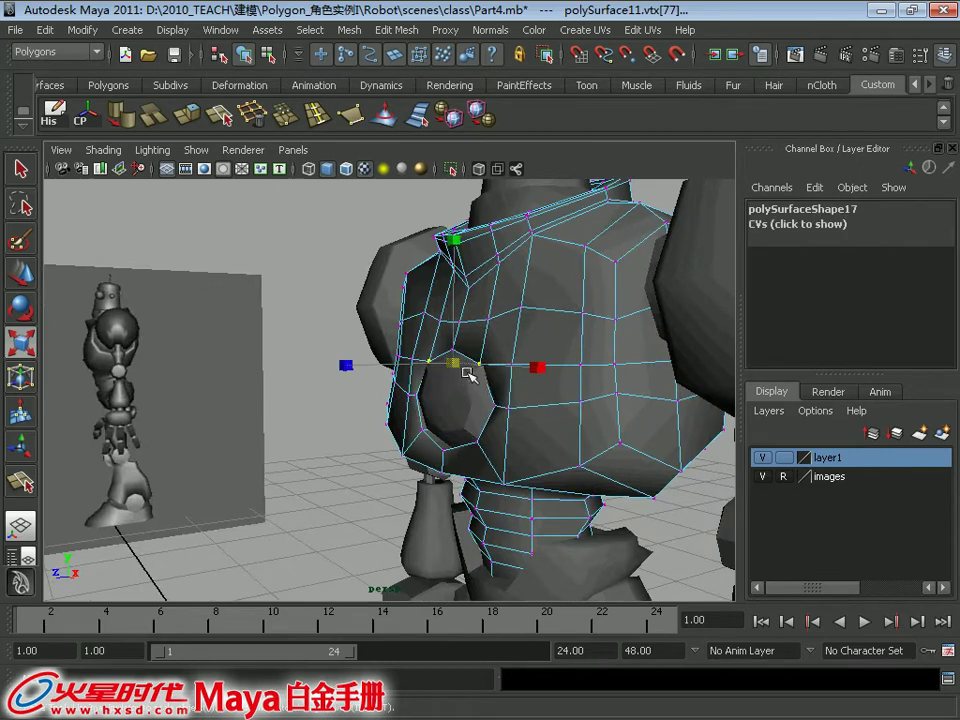
drag(556, 375, 559, 375)
alt+drag(435, 366, 561, 379)
alt+right_drag(420, 368, 484, 364)
key(q)
right_drag(434, 332, 500, 311)
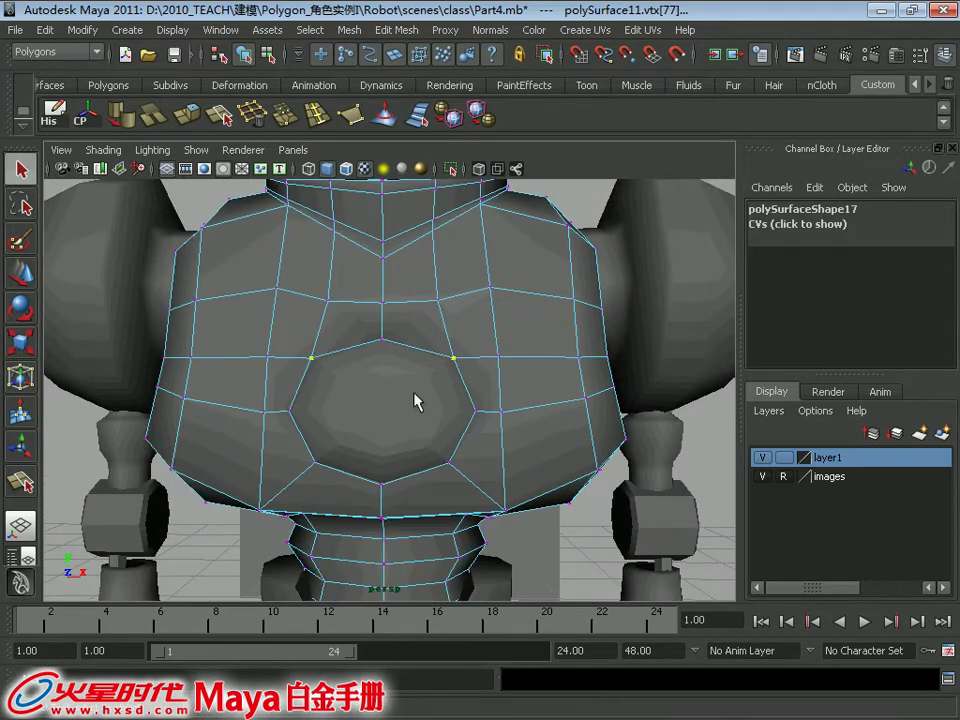
Combine the torso and the round chest piece with a Boolean Union
click(415, 399)
shift+click(412, 335)
alt+right_drag(423, 298, 455, 316)
scroll(455, 317, up, 1)
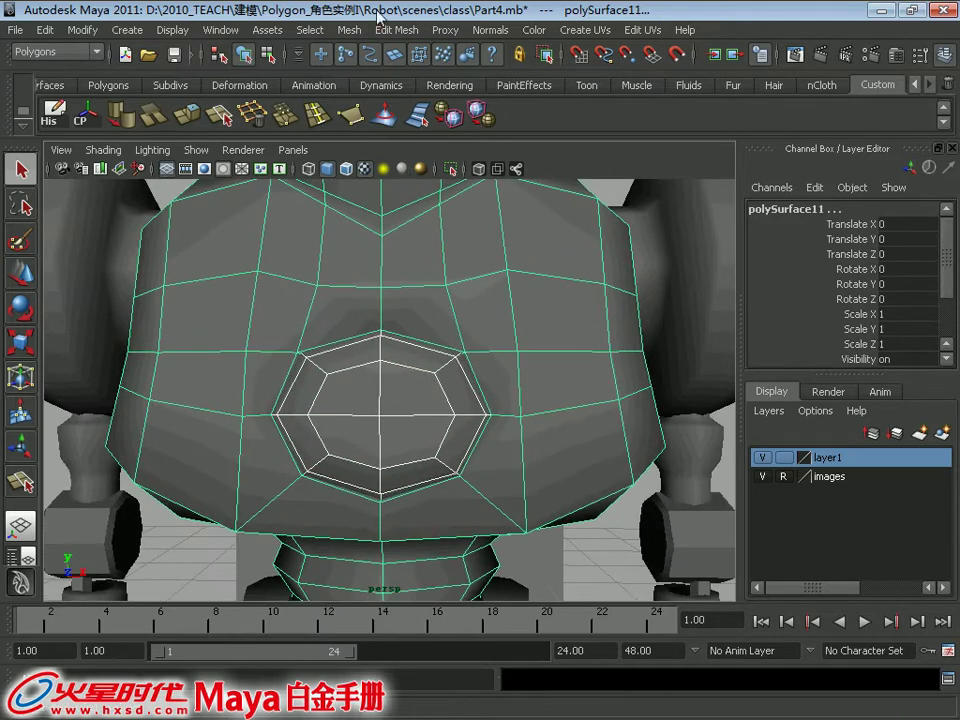
click(349, 30)
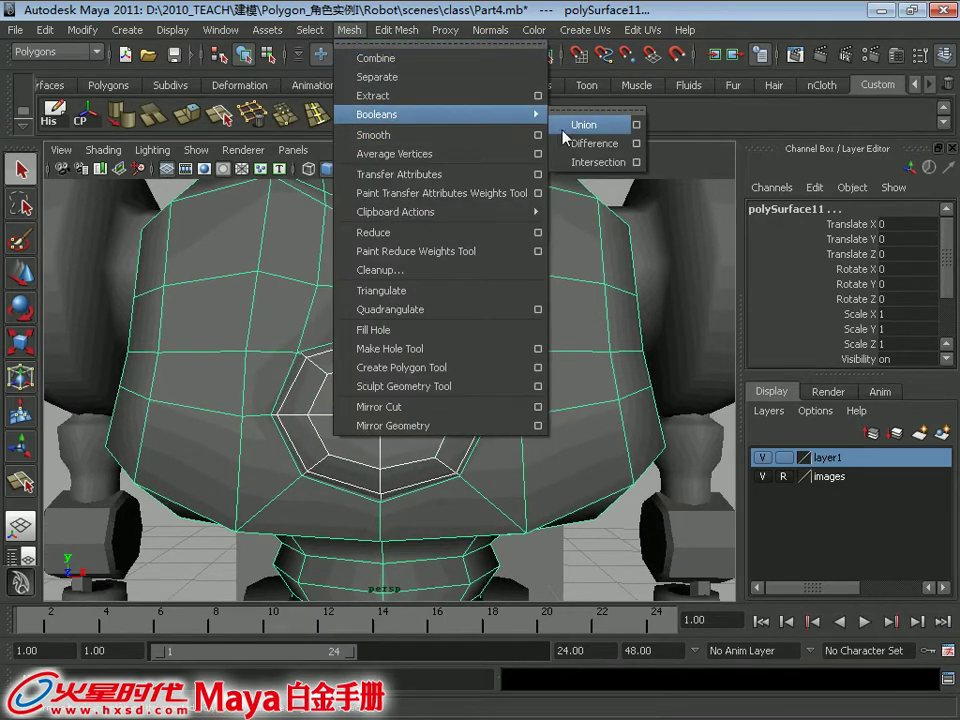
click(582, 125)
Delete the extra diagonal edges that the union left around the rim of the chest piece
scroll(606, 383, up, 4)
alt+middle_drag(483, 427, 408, 418)
scroll(319, 389, up, 2)
right_drag(360, 332, 360, 285)
click(315, 366)
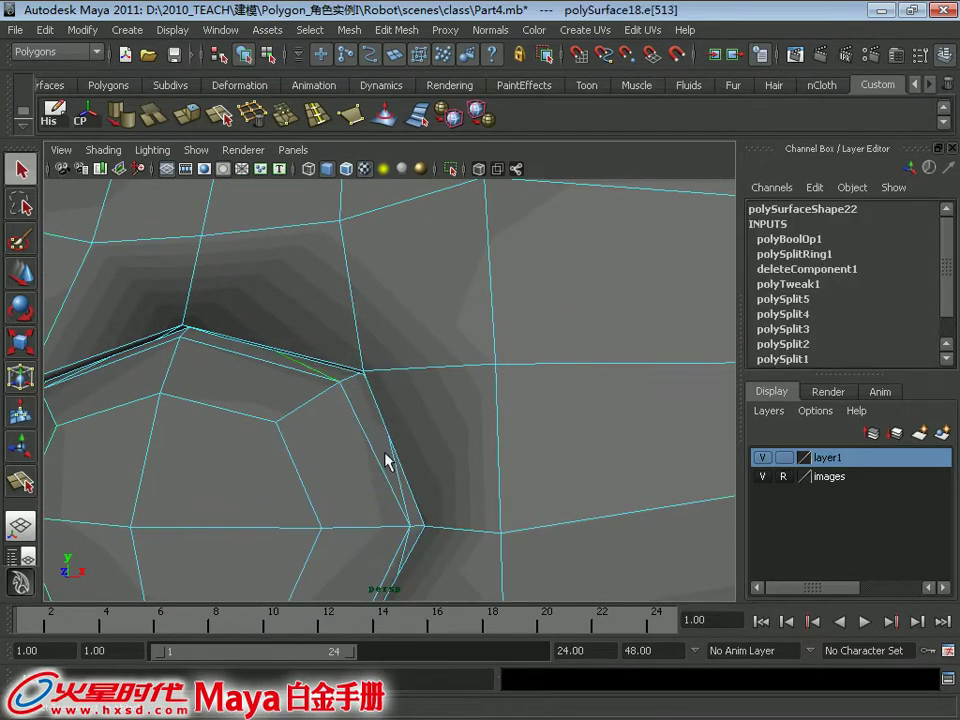
alt+drag(407, 548, 347, 425)
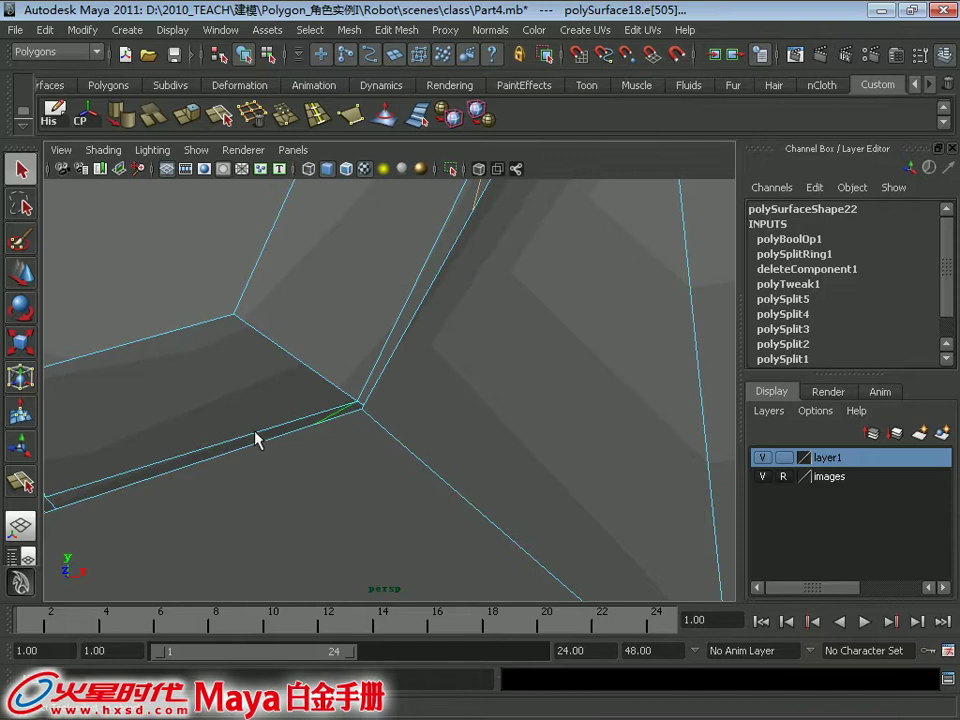
shift+click(255, 439)
alt+middle_drag(255, 439, 317, 414)
alt+drag(317, 414, 323, 409)
alt+middle_drag(323, 409, 335, 399)
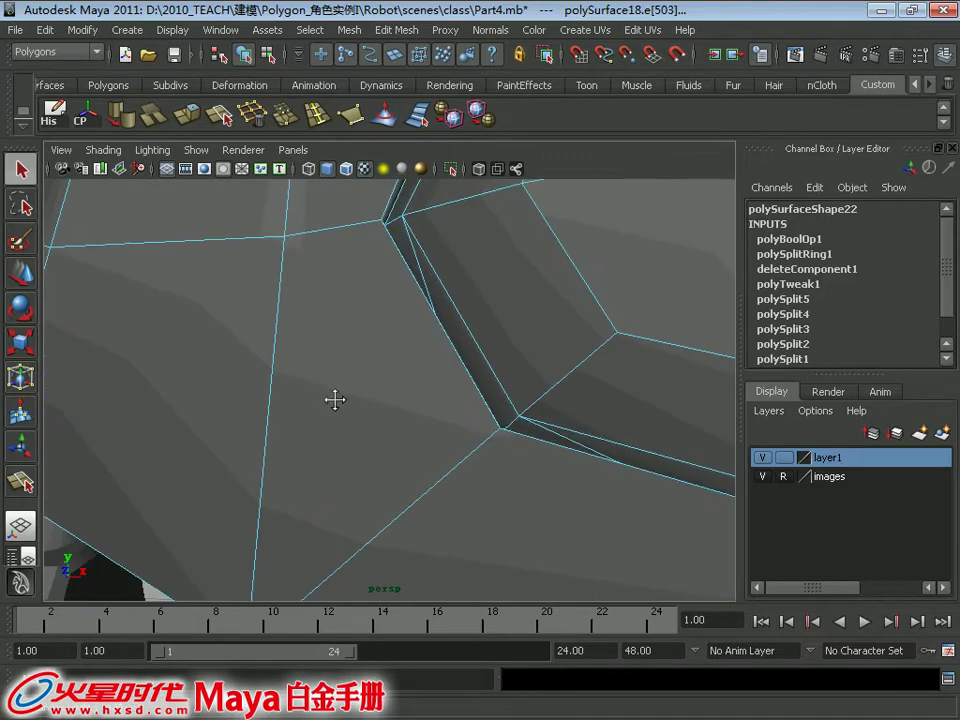
click(549, 438)
alt+middle_drag(430, 248, 428, 287)
alt+right_drag(503, 237, 448, 239)
alt+middle_drag(448, 239, 435, 274)
alt+drag(435, 274, 421, 310)
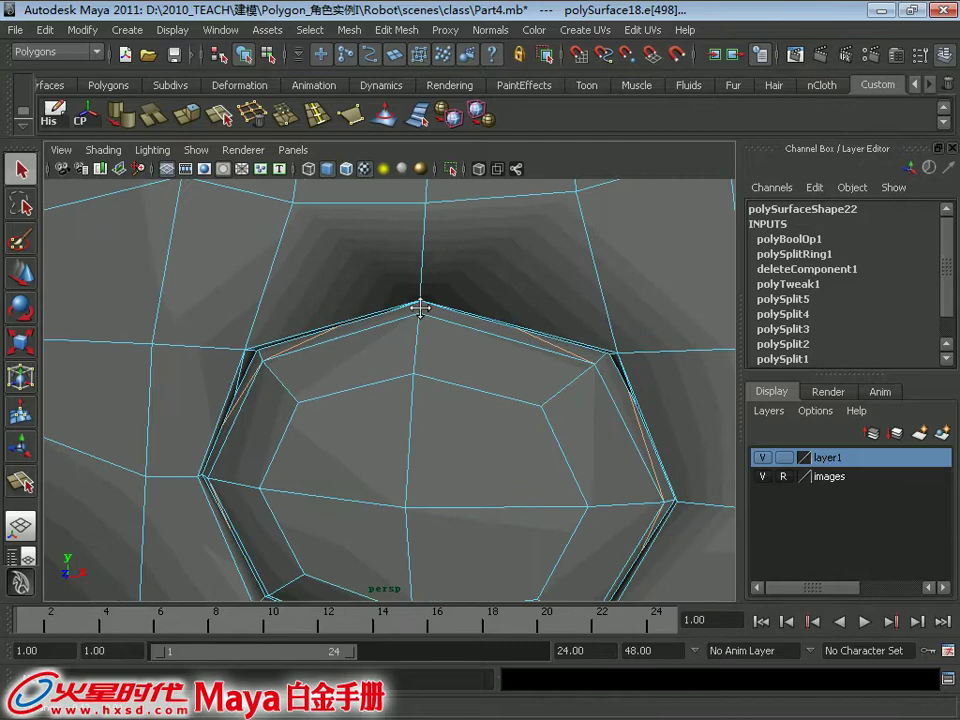
alt+drag(372, 372, 333, 348)
scroll(373, 318, up, 2)
key(ctrl+Delete)
Delete the stray edges remaining on the chest piece's rim and return to object selection
alt+middle_drag(341, 422, 349, 250)
scroll(347, 328, up, 1)
alt+middle_drag(415, 413, 344, 366)
alt+drag(344, 366, 306, 295)
click(305, 298)
key(g)
alt+right_drag(424, 334, 336, 349)
alt+drag(336, 349, 288, 362)
alt+middle_drag(396, 536, 372, 372)
right_drag(386, 334, 463, 311)
Combine the torso and the pelvis with a Boolean Union
click(418, 370)
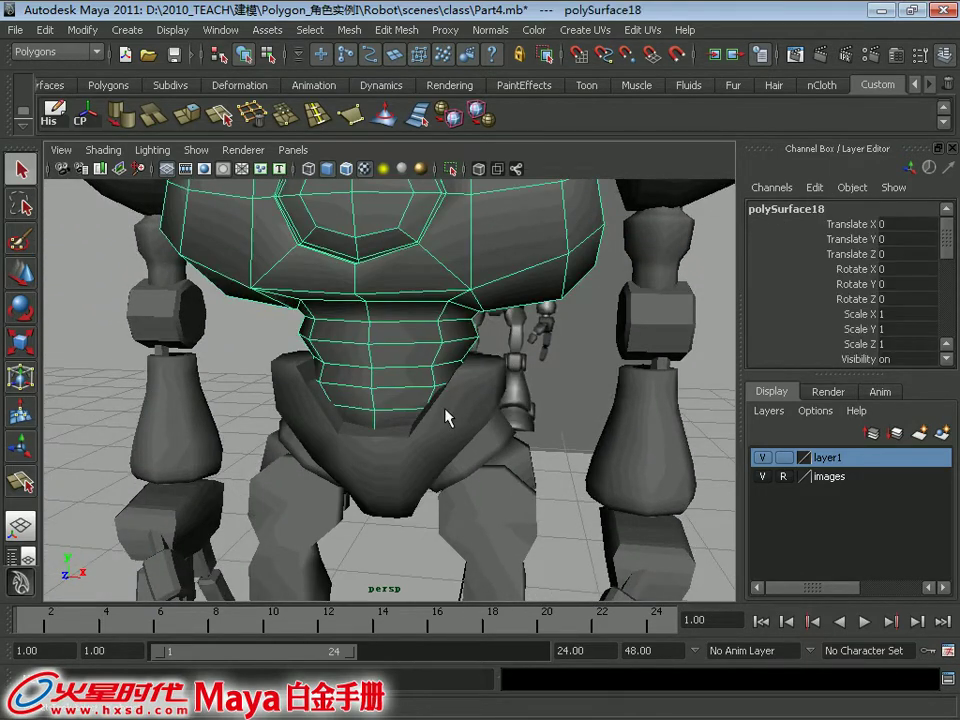
alt+drag(321, 381, 305, 360)
click(347, 30)
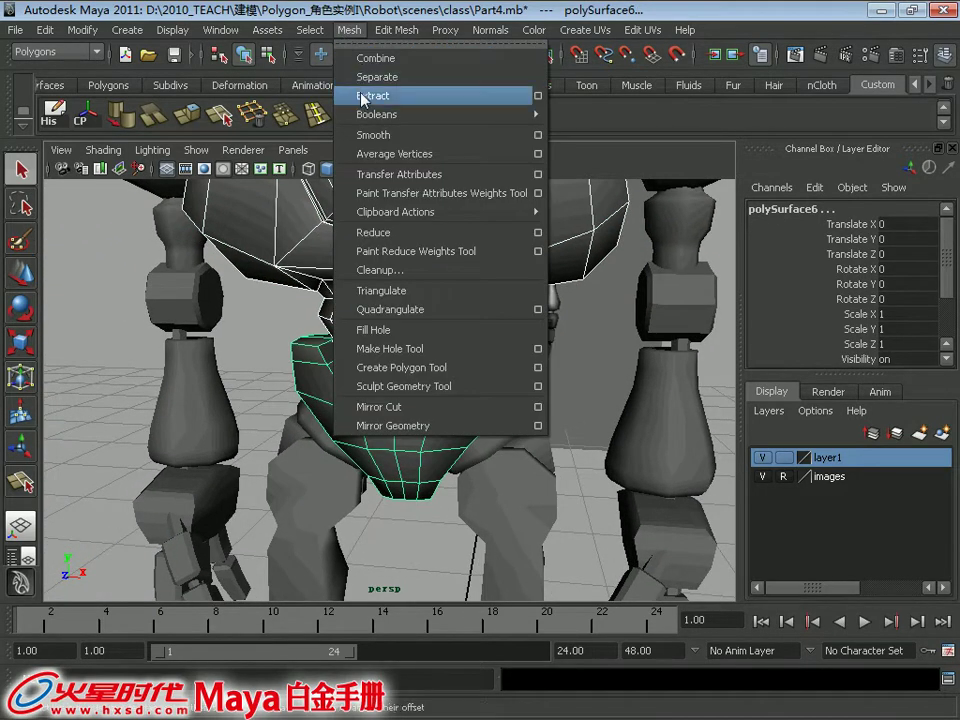
click(575, 130)
Delete the four diagonal edges that the union left across the front of the lower waist
scroll(446, 424, up, 10)
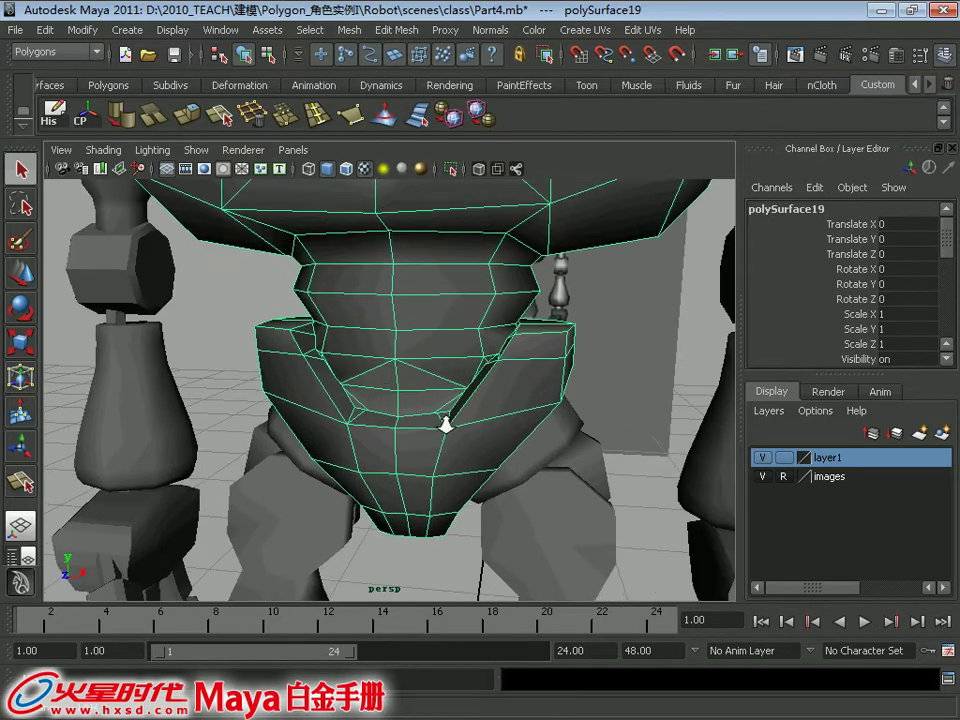
scroll(399, 370, down, 5)
right_click(375, 330)
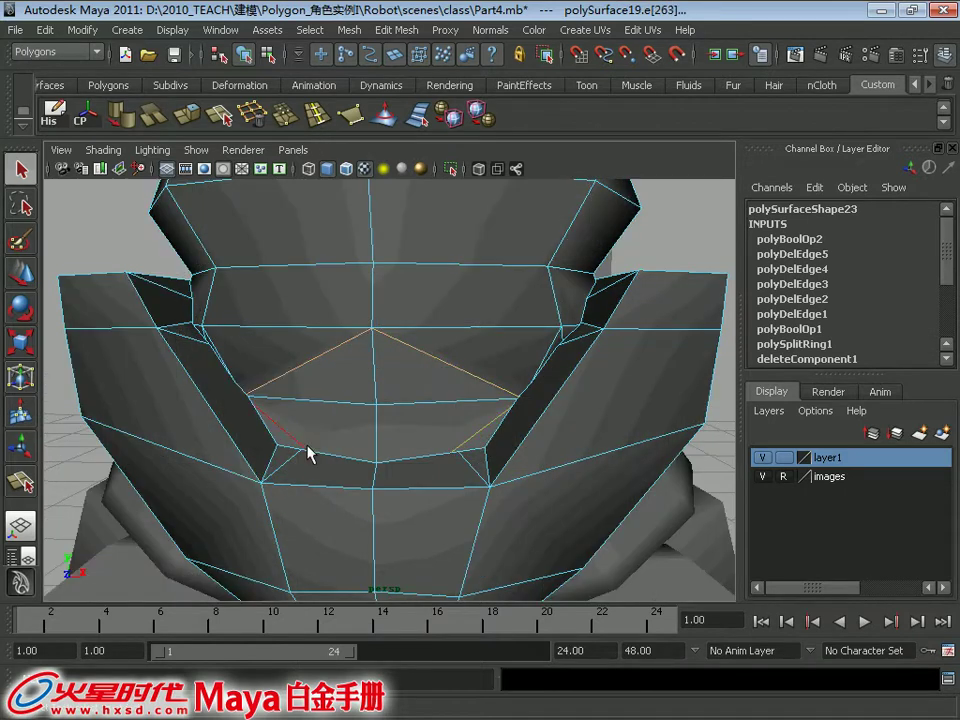
shift+click(291, 443)
click(255, 120)
Delete the stray diagonal edges between the waist and the pelvis rim at the back of the body
alt+drag(440, 398, 273, 383)
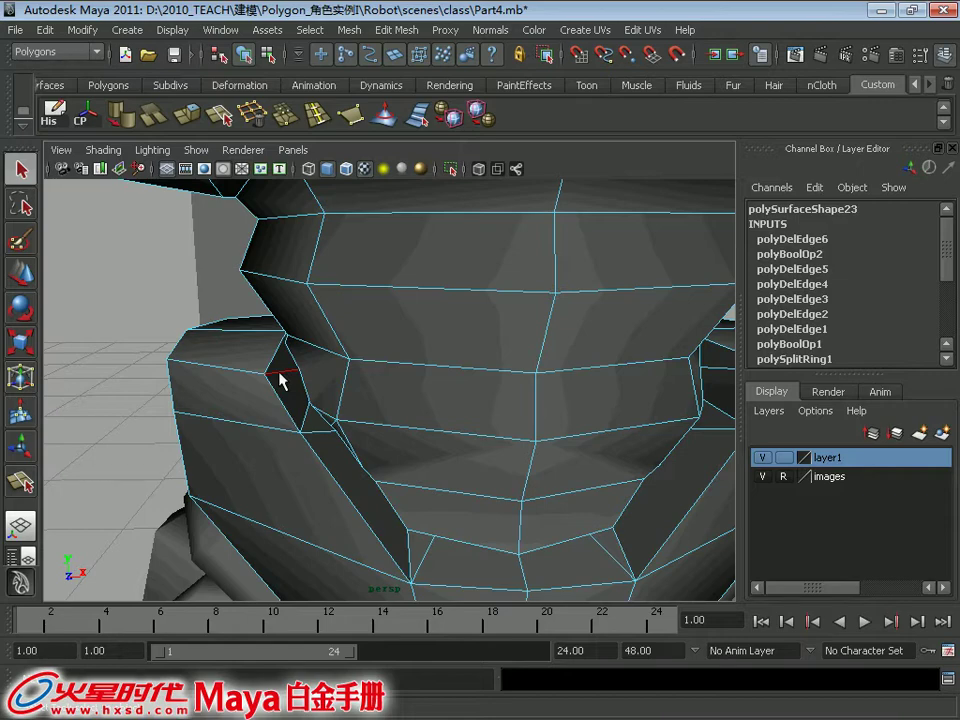
alt+drag(310, 418, 356, 416)
alt+middle_drag(356, 416, 312, 422)
alt+drag(311, 421, 398, 385)
alt+middle_drag(398, 385, 444, 396)
alt+drag(445, 403, 323, 410)
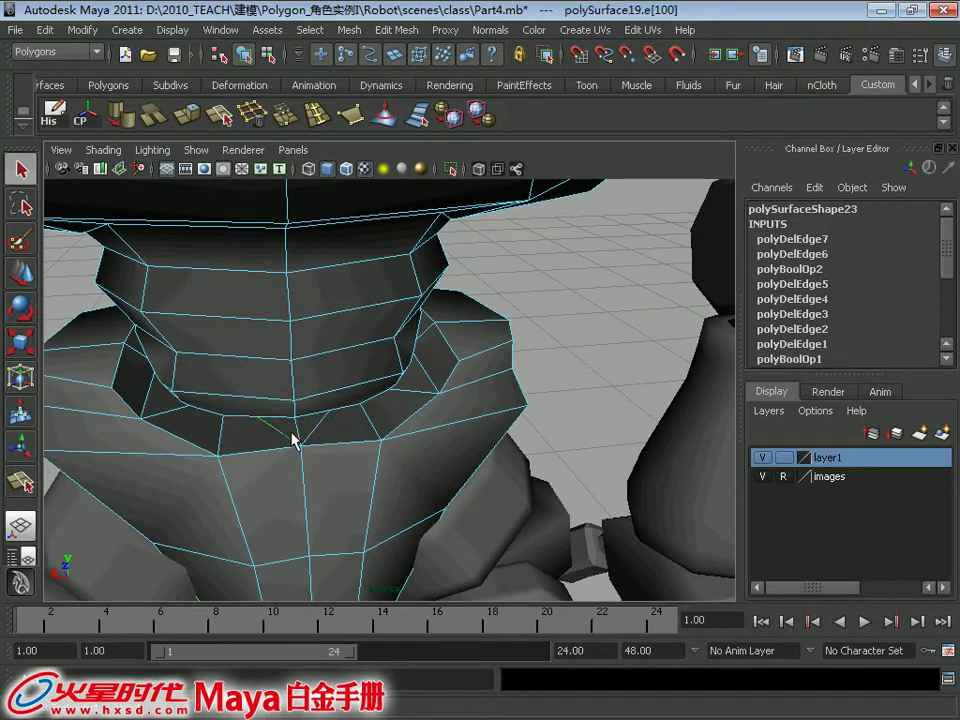
alt+drag(407, 386, 204, 413)
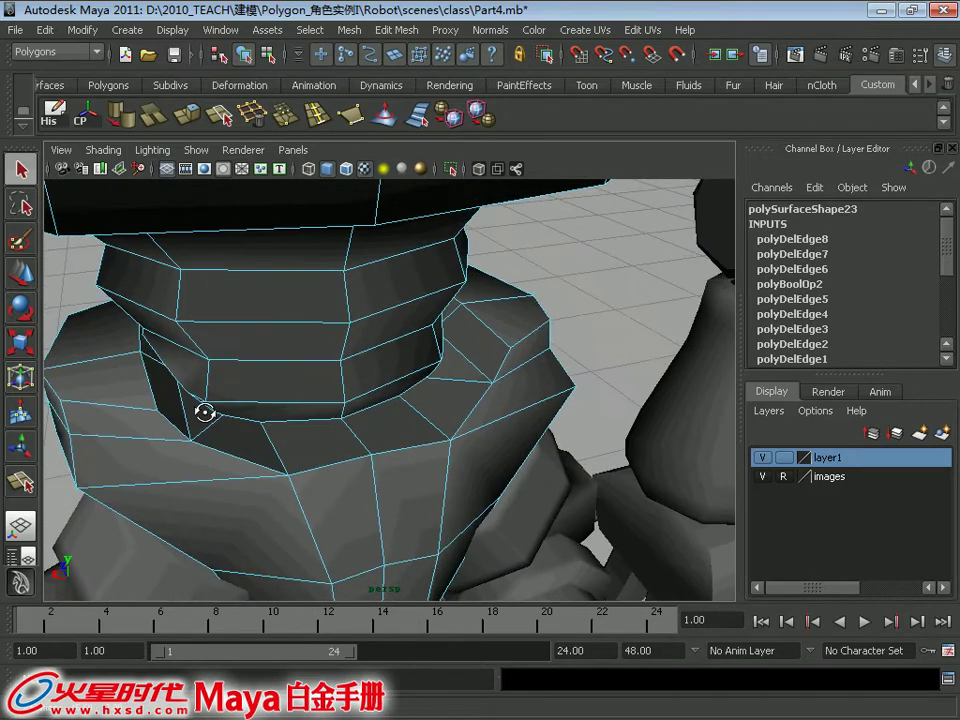
Merge the cluster of extra vertices at one back corner where the waist meets the pelvis
right_drag(152, 338, 140, 334)
alt+drag(176, 420, 174, 391)
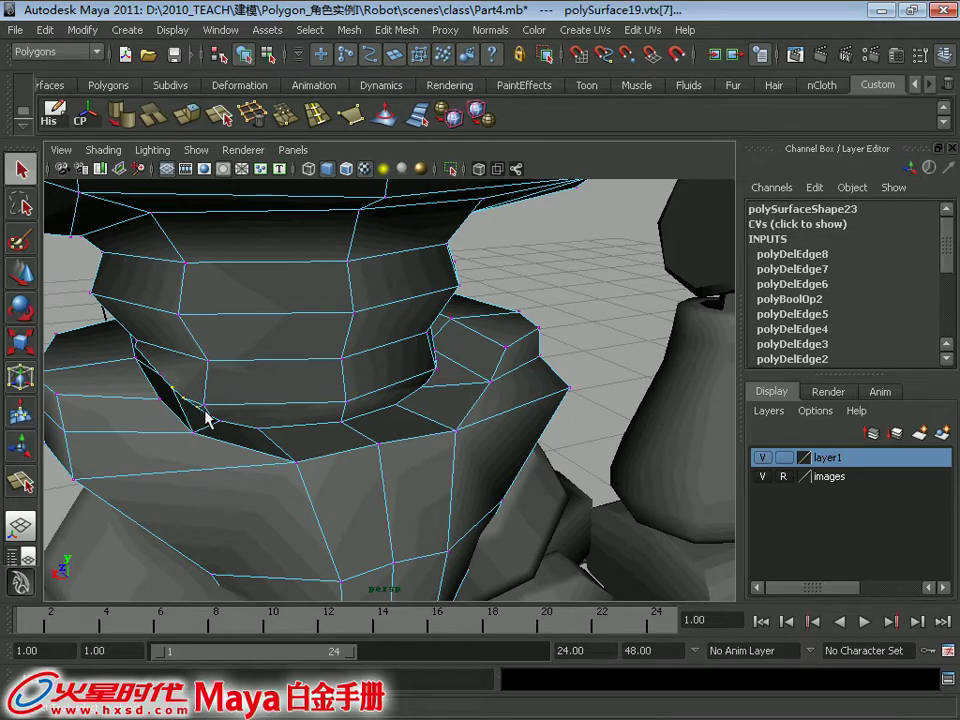
alt+drag(236, 437, 238, 392)
key(w)
alt+drag(311, 375, 305, 345)
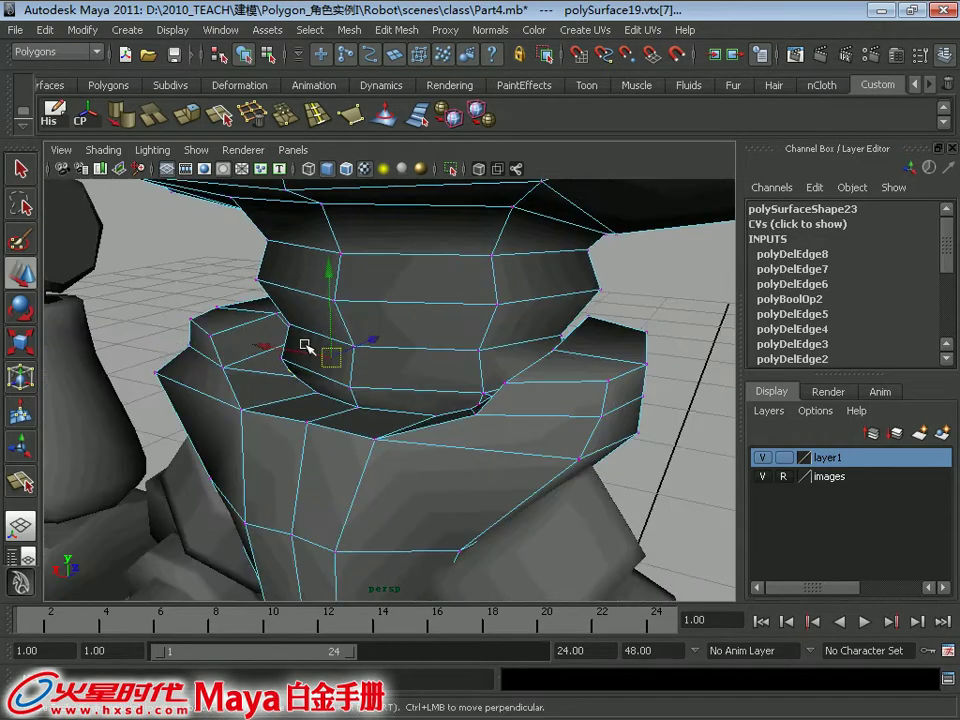
alt+drag(387, 434, 382, 396)
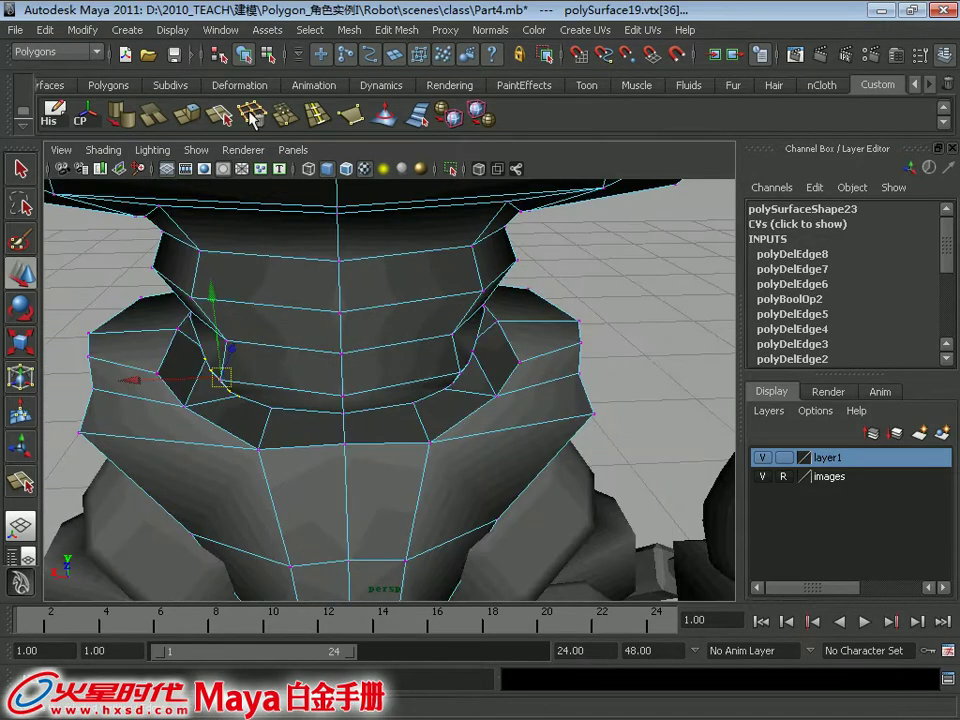
click(286, 116)
Merge the extra vertices at the opposite back corner of the waist and adjust the neighbouring vertex's position
alt+drag(328, 328, 491, 414)
key(q)
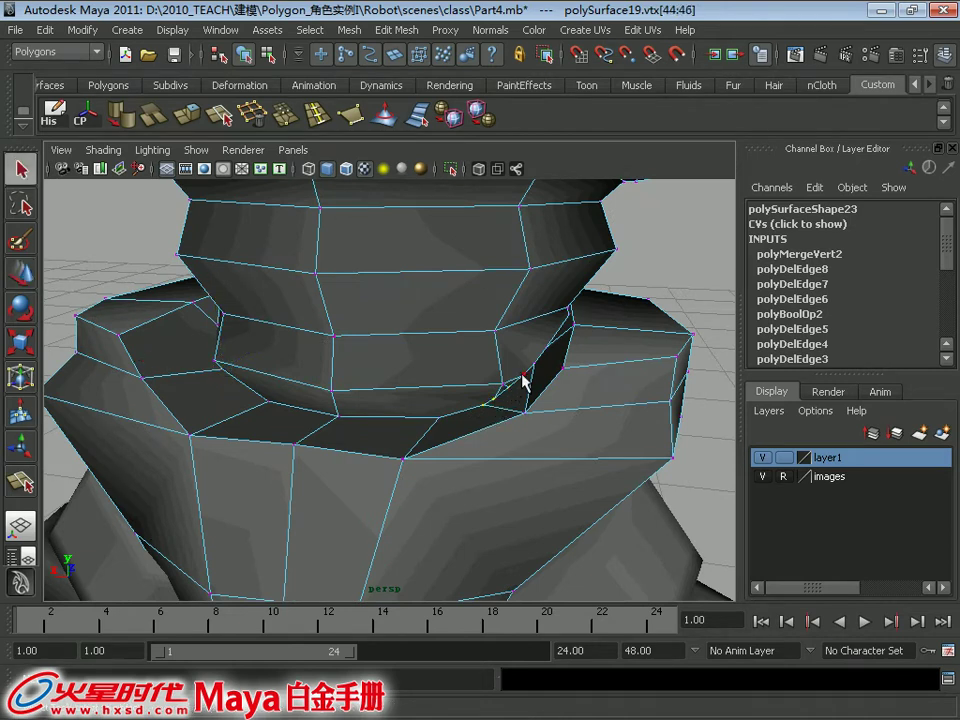
key(g)
alt+drag(553, 370, 519, 379)
key(w)
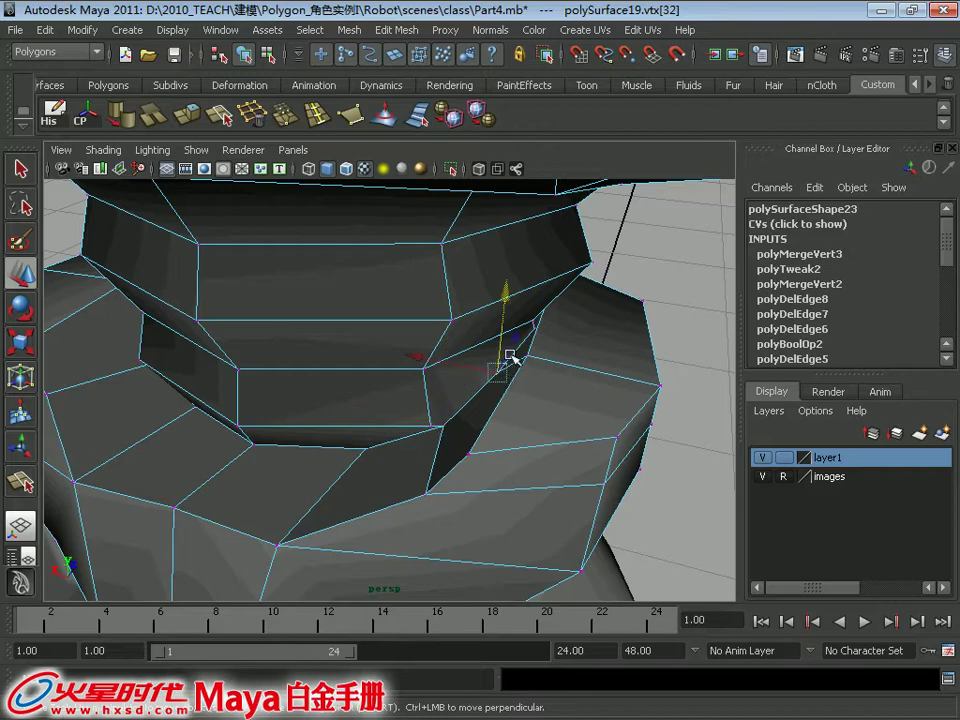
key(g)
Merge the matching pair of extra vertices on the other back side of the waist
alt+drag(552, 340, 302, 373)
key(q)
shift+click(273, 329)
key(g)
Merge the two close vertices in the pelvis notch on the left front of the waist
alt+right_drag(366, 358, 261, 342)
alt+drag(261, 342, 510, 354)
alt+right_drag(510, 354, 483, 428)
alt+drag(483, 428, 270, 450)
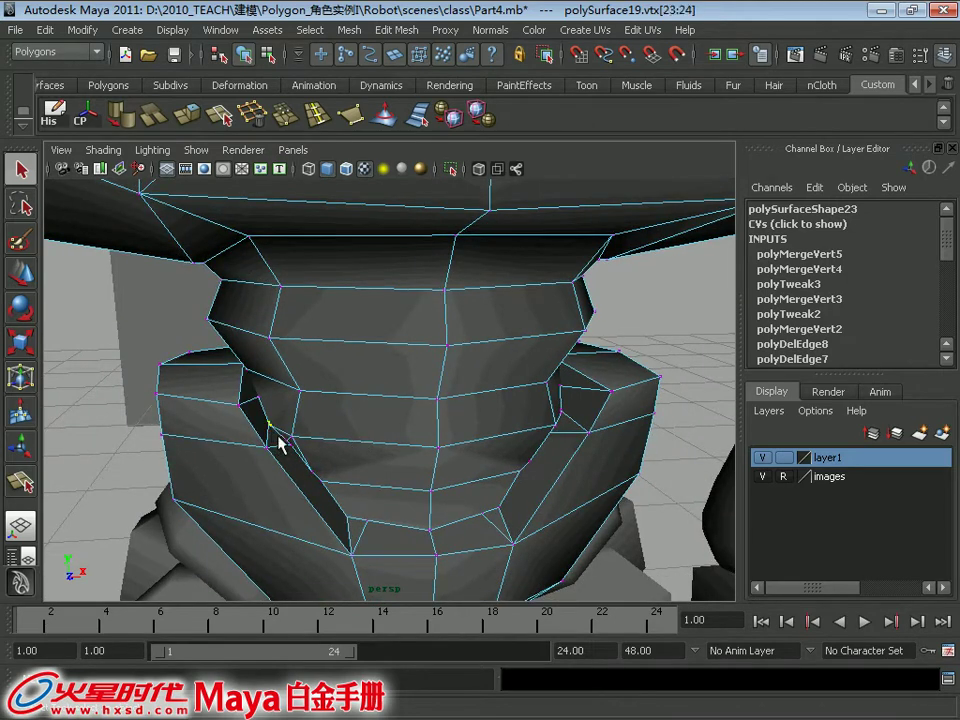
alt+drag(297, 455, 326, 416)
key(w)
Merge the clustered vertices in the pelvis notch on the right front of the waist
alt+drag(395, 400, 586, 449)
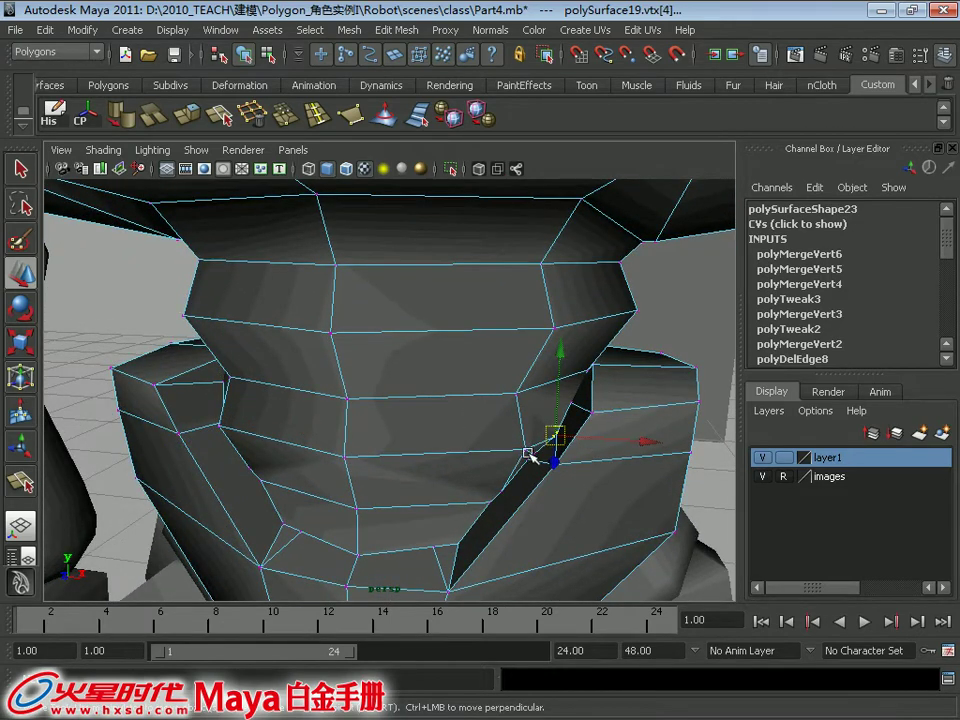
key(q)
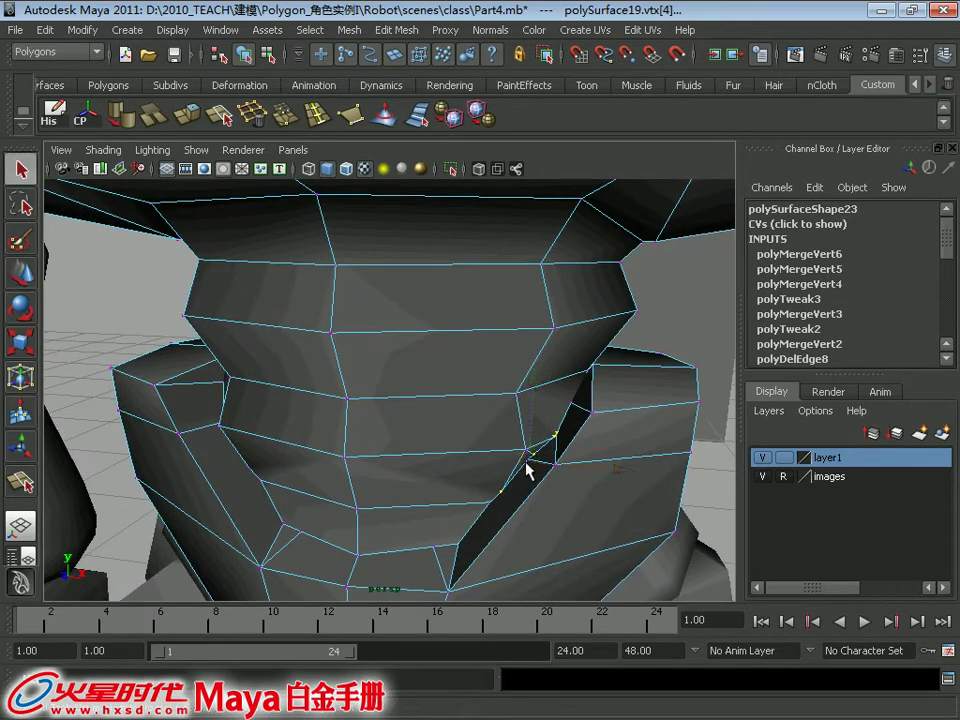
alt+drag(580, 474, 623, 469)
key(r)
key(g)
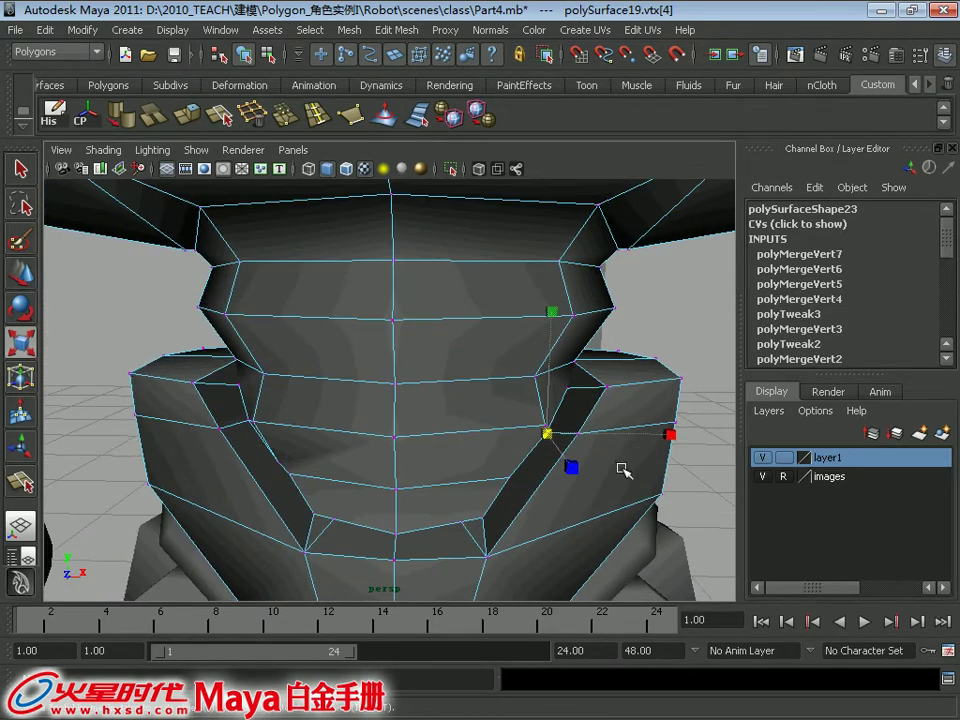
Split a new edge down the left front of the waist, from the waist corner to the lower ring's end vertex
alt+middle_drag(507, 463, 523, 450)
alt+drag(524, 451, 334, 440)
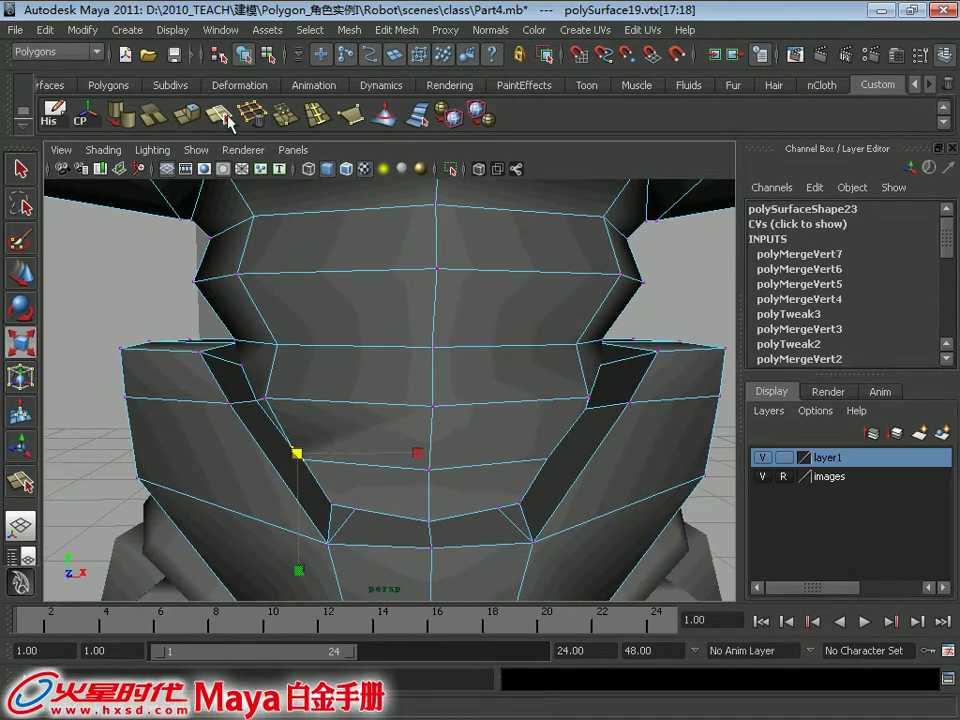
click(222, 113)
click(240, 350)
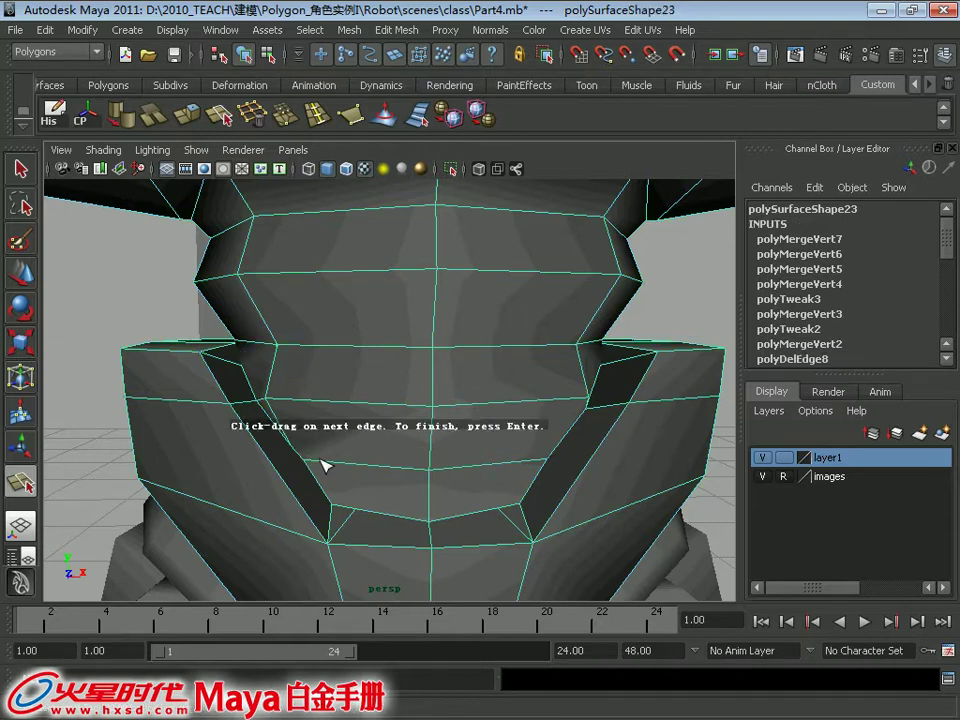
click(317, 465)
key(Return)
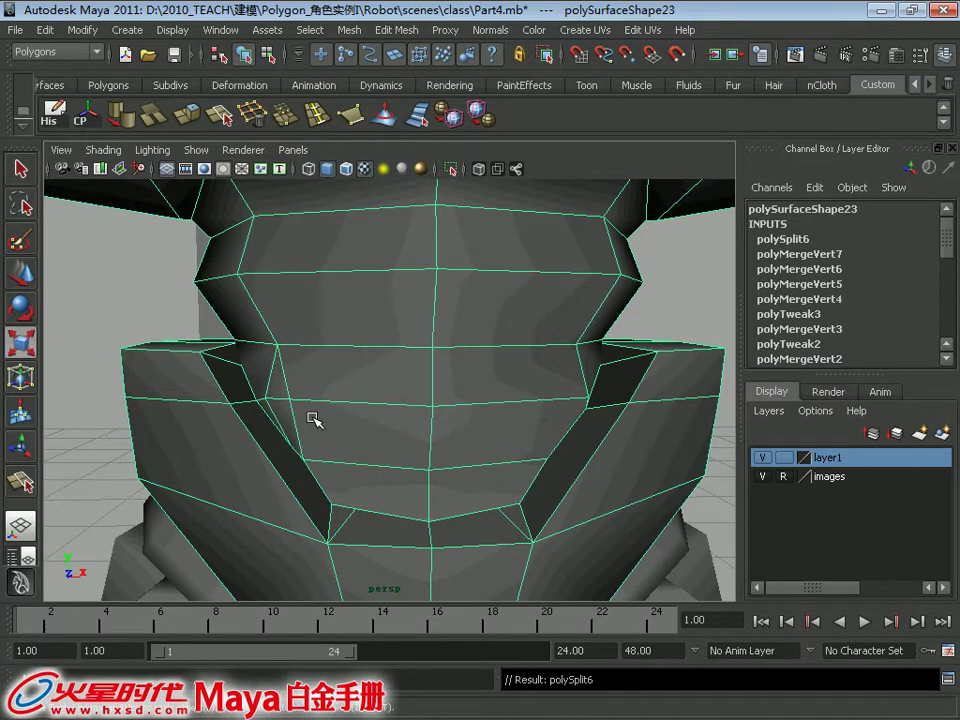
Delete the old edges beside the new split on the left front of the waist
alt+drag(300, 410, 298, 420)
right_drag(304, 332, 306, 327)
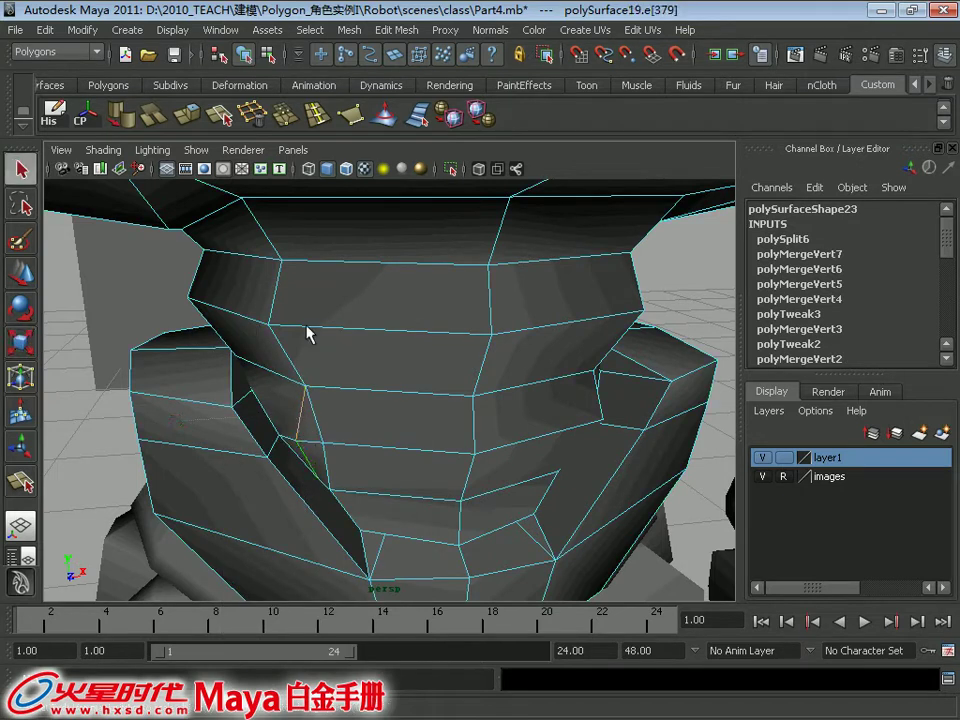
click(252, 118)
Delete the small diagonal edges at both lower front corners where the waist meets the pelvis rim
alt+drag(430, 436, 341, 472)
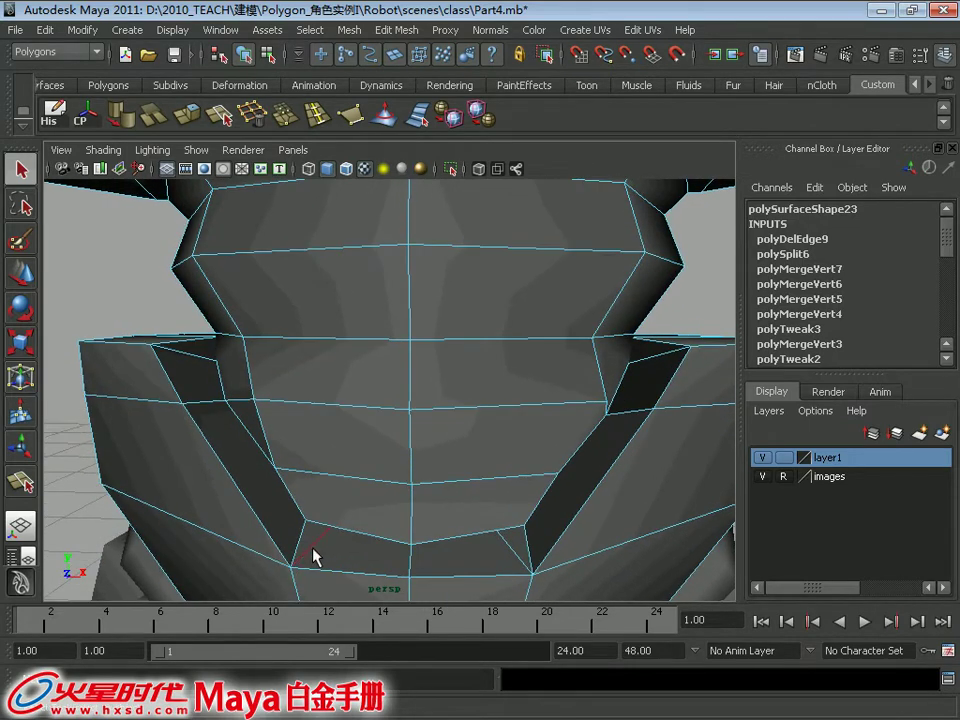
alt+drag(506, 463, 424, 409)
alt+right_drag(424, 409, 292, 387)
alt+drag(292, 387, 349, 409)
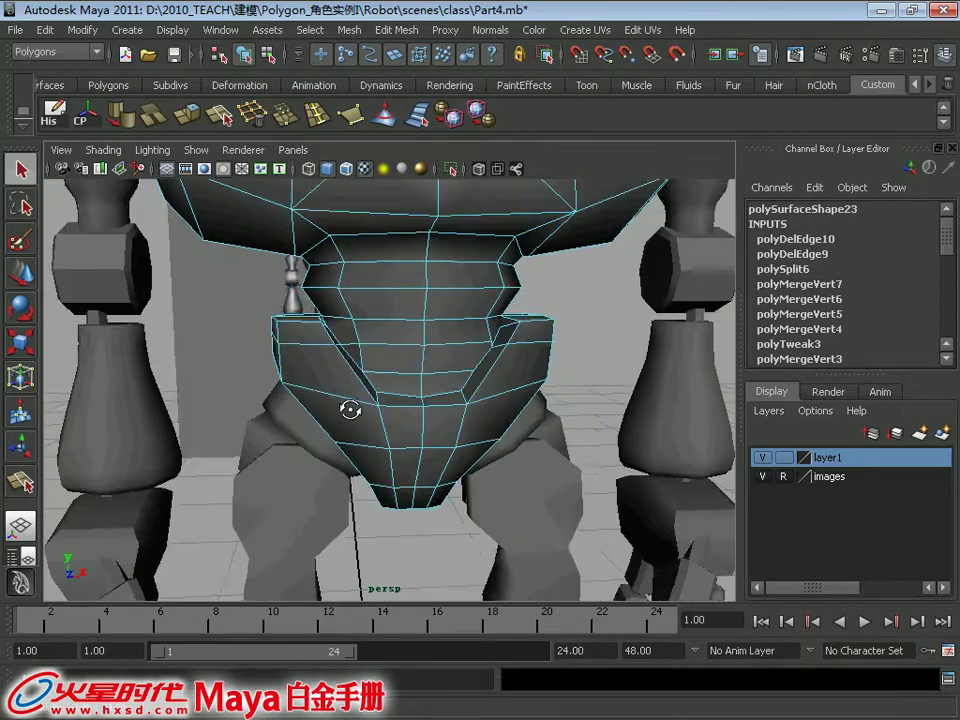
alt+middle_drag(338, 382, 334, 416)
alt+right_drag(334, 416, 368, 444)
alt+drag(368, 447, 336, 357)
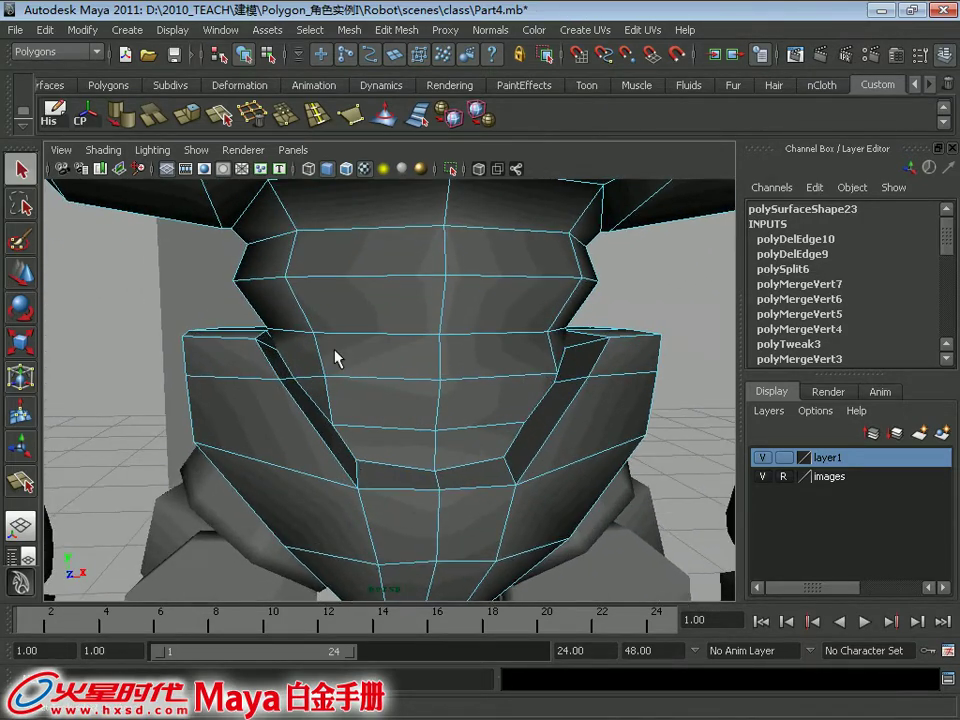
Split an edge from the left front waist vertex down to the pelvis rim and delete the old edge segment beside it
key(y)
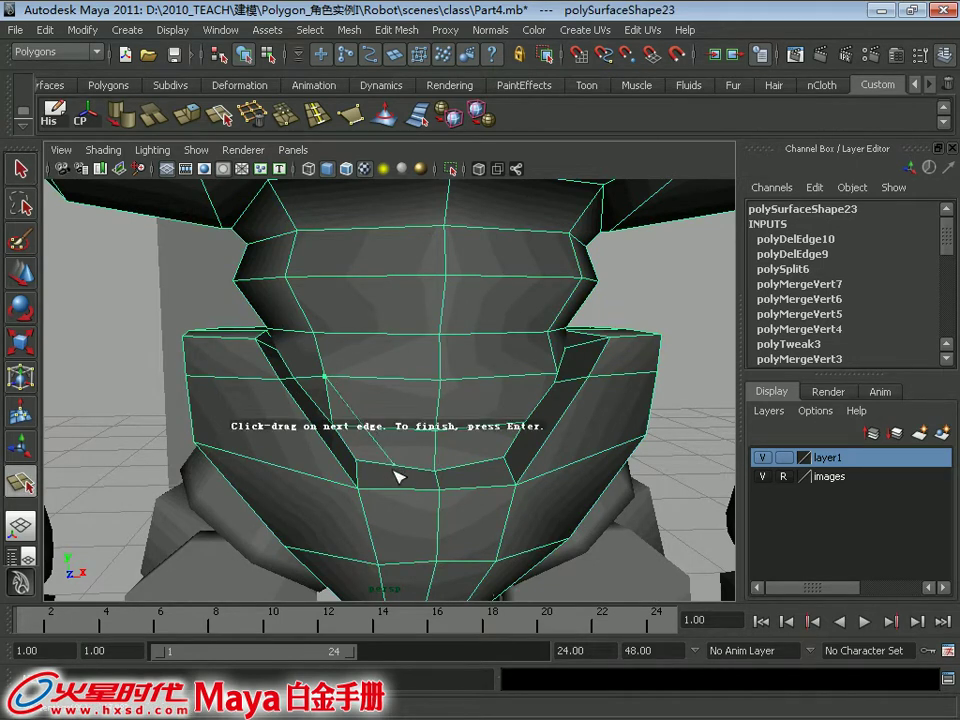
key(Return)
right_drag(372, 332, 372, 412)
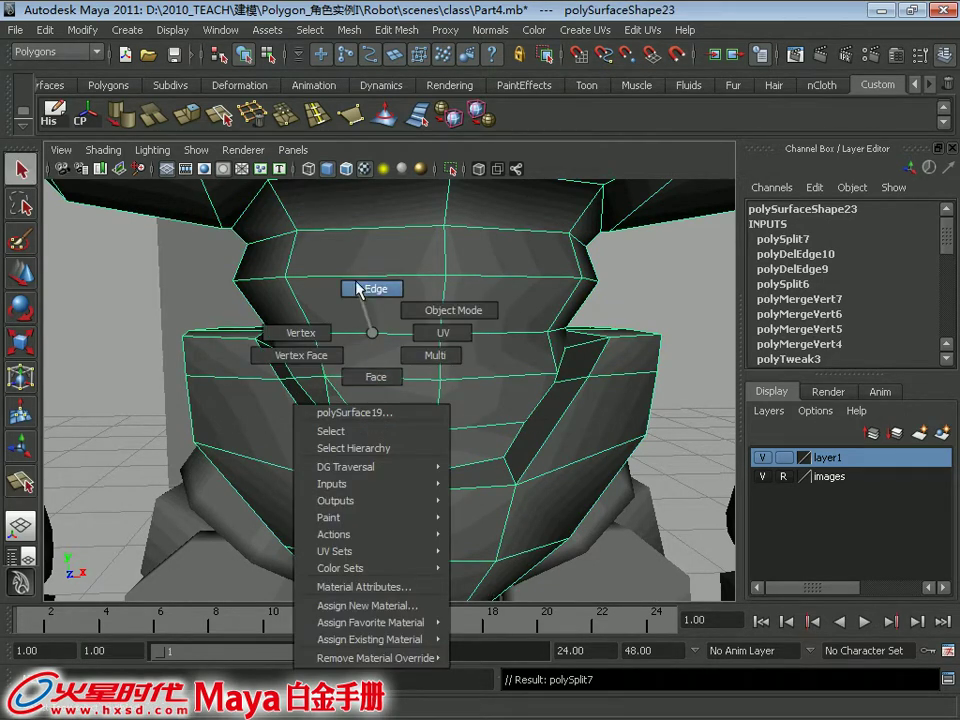
right_drag(358, 288, 358, 289)
alt+drag(456, 482, 428, 432)
Split an edge from the waist corner into the pelvis notch on both the left and right front sides
key(y)
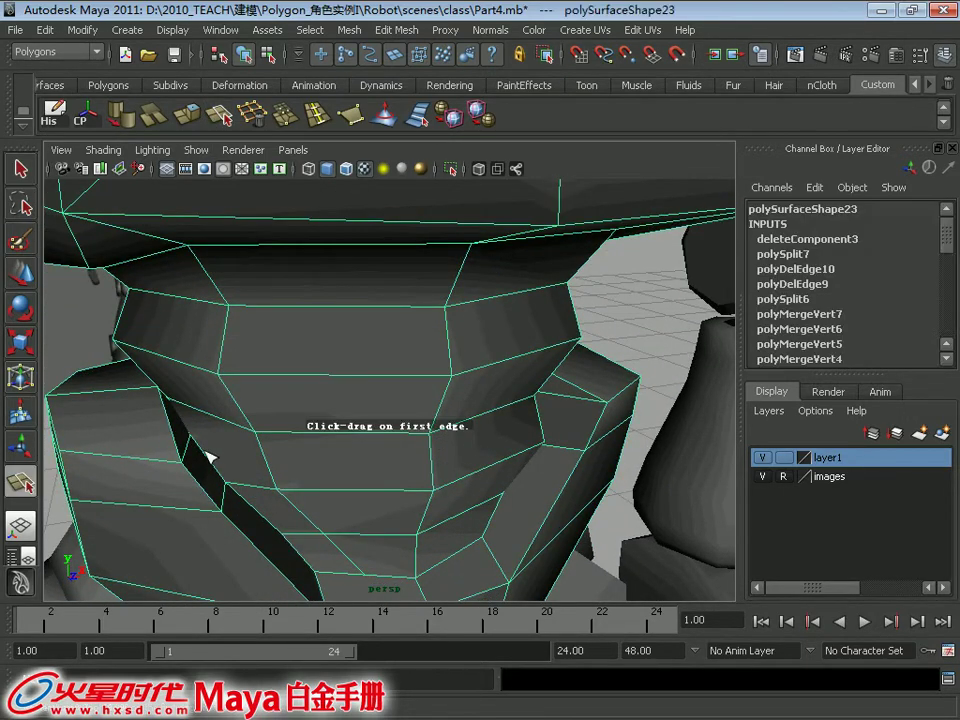
key(Return)
alt+drag(319, 317, 355, 408)
key(y)
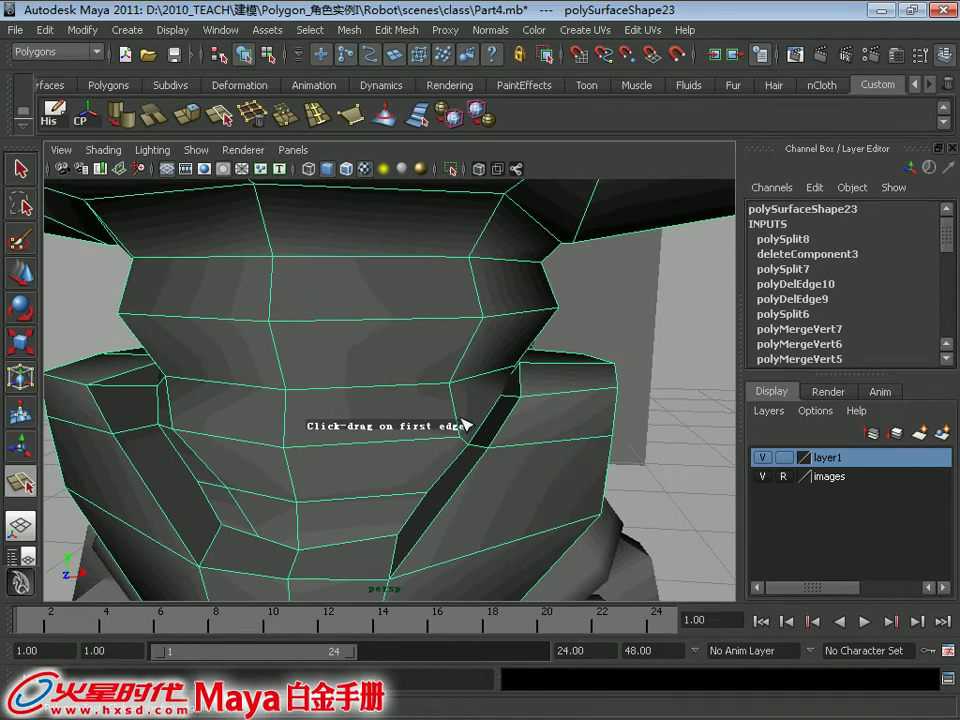
key(Return)
Merge the two overlapping vertices beside the right pelvis notch at the front of the waist
mouse_move(503, 444)
alt+mouse_down()
mouse_move(531, 422)
mouse_move(504, 452)
alt+mouse_up()
right_drag(494, 332, 497, 441)
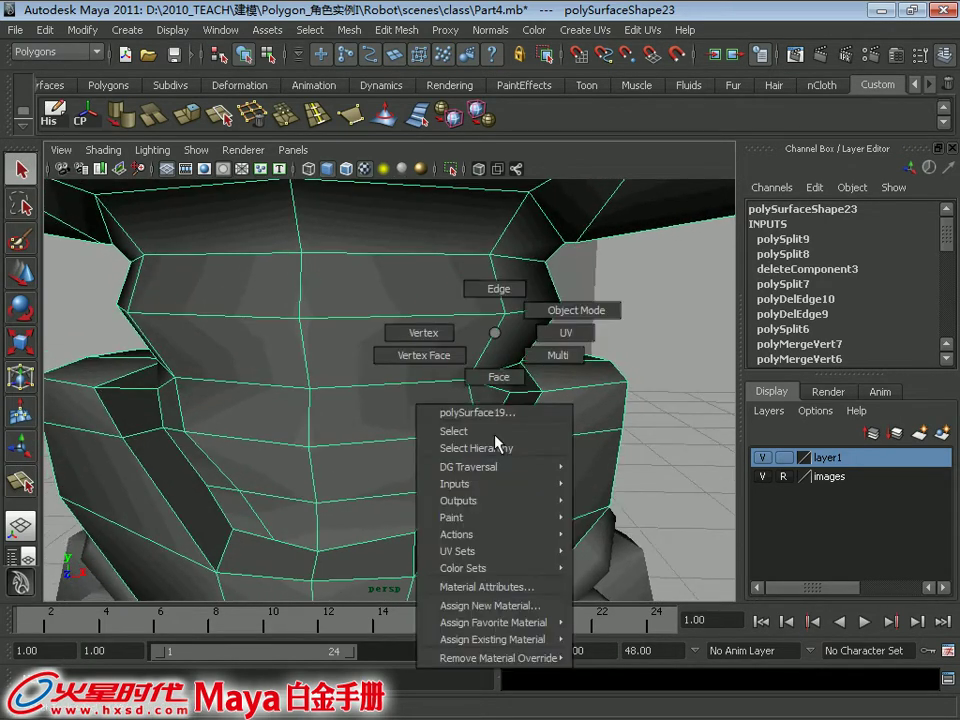
click(444, 340)
drag(466, 421, 470, 350)
key(w)
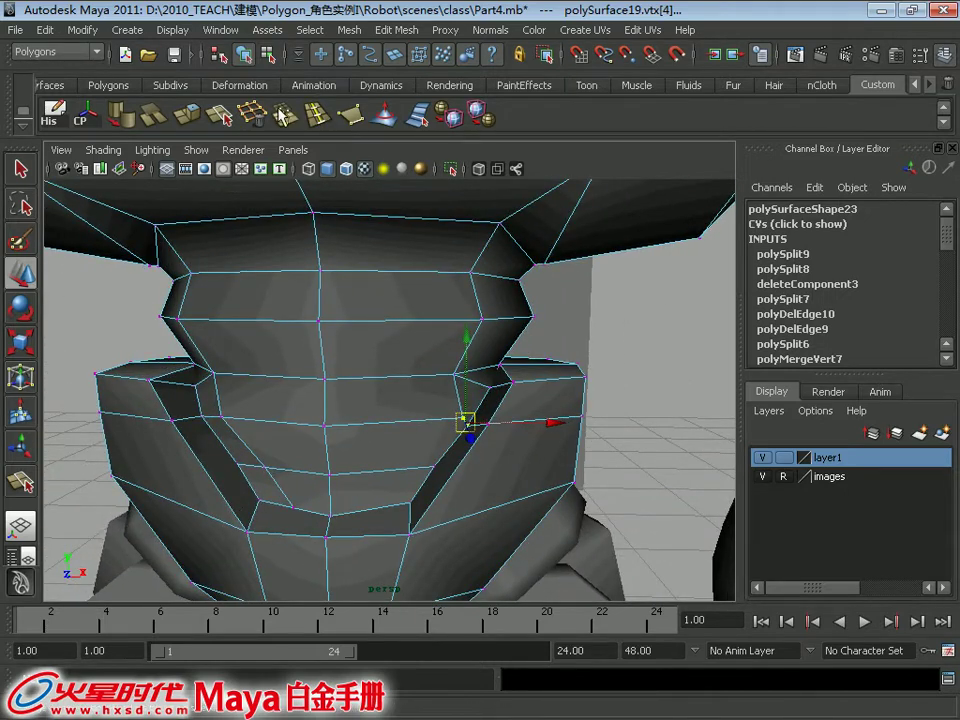
click(281, 113)
Split an edge from the right front waist corner down across the lower rings to the pelvis rim
alt+right_drag(463, 407, 478, 449)
alt+drag(478, 449, 478, 447)
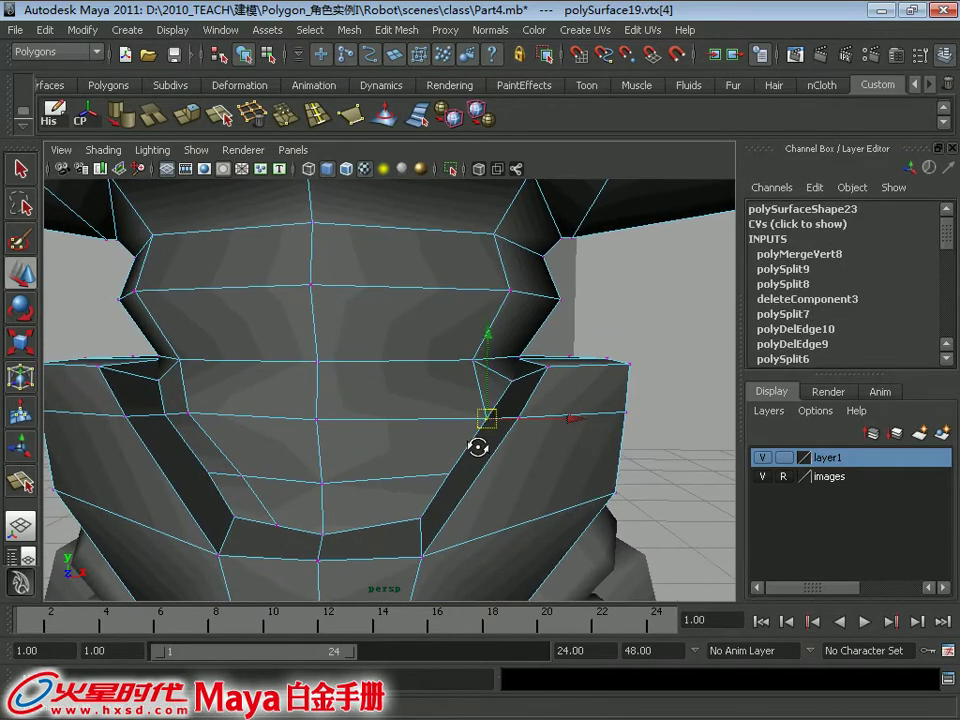
click(220, 118)
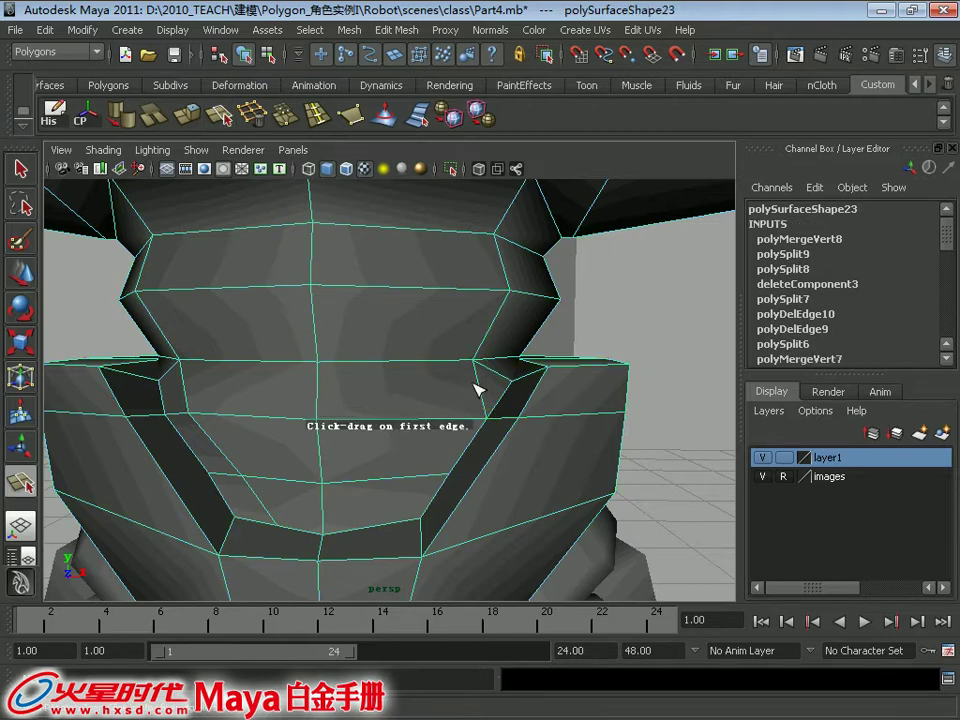
click(473, 361)
click(440, 420)
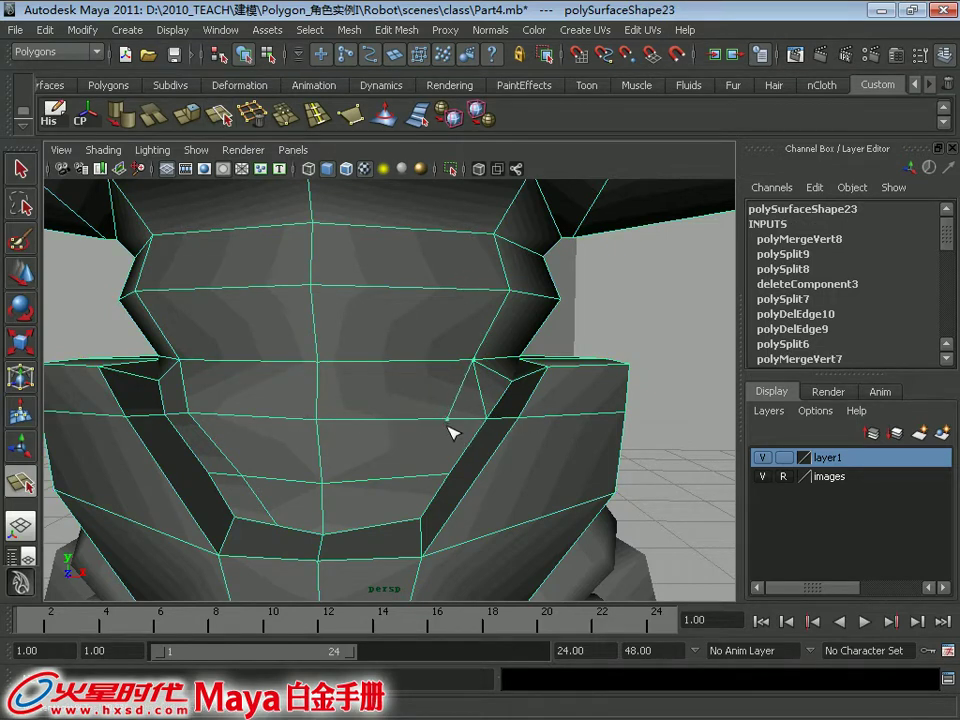
click(400, 526)
key(Return)
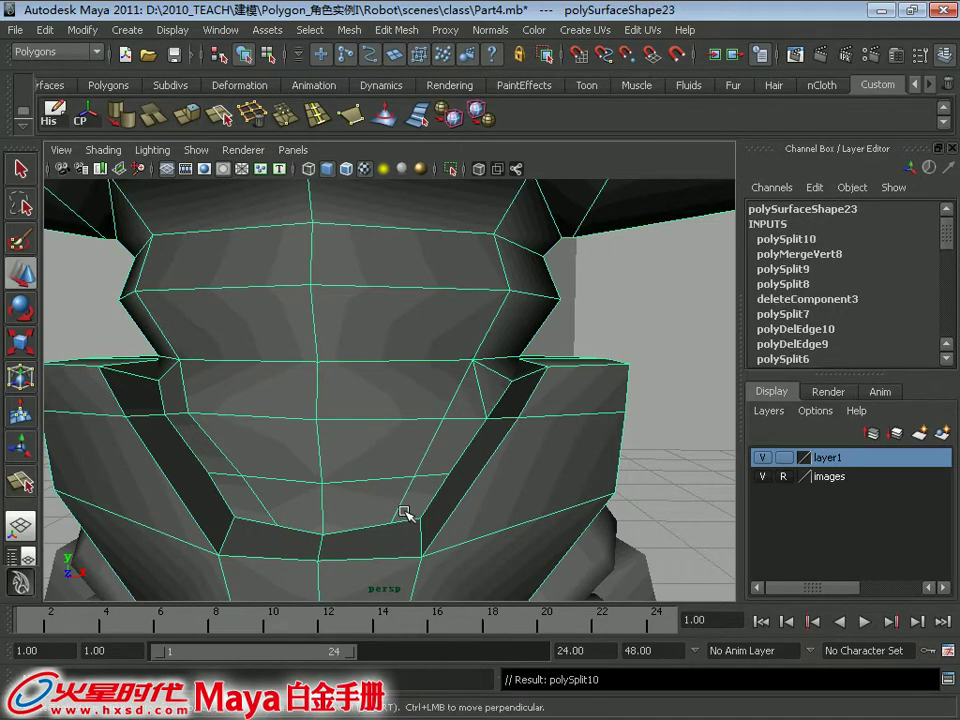
Delete the old edge between the right front waist corner and the pelvis notch
right_drag(467, 332, 467, 287)
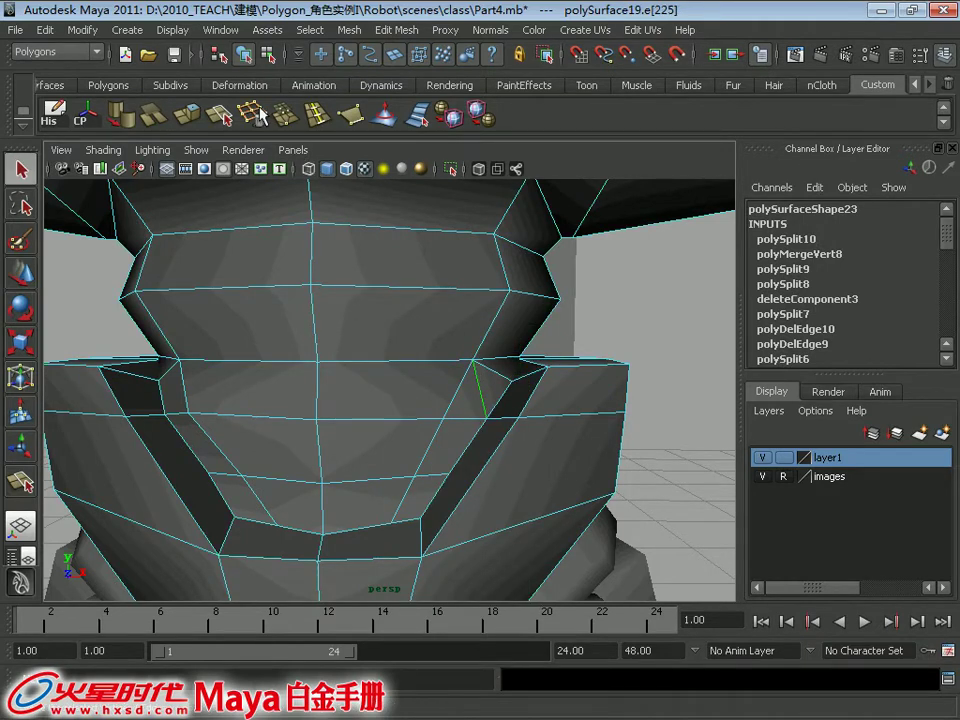
click(258, 109)
alt+right_drag(555, 435, 454, 409)
mouse_move(454, 409)
alt+mouse_down()
mouse_move(439, 403)
mouse_move(450, 385)
alt+mouse_up()
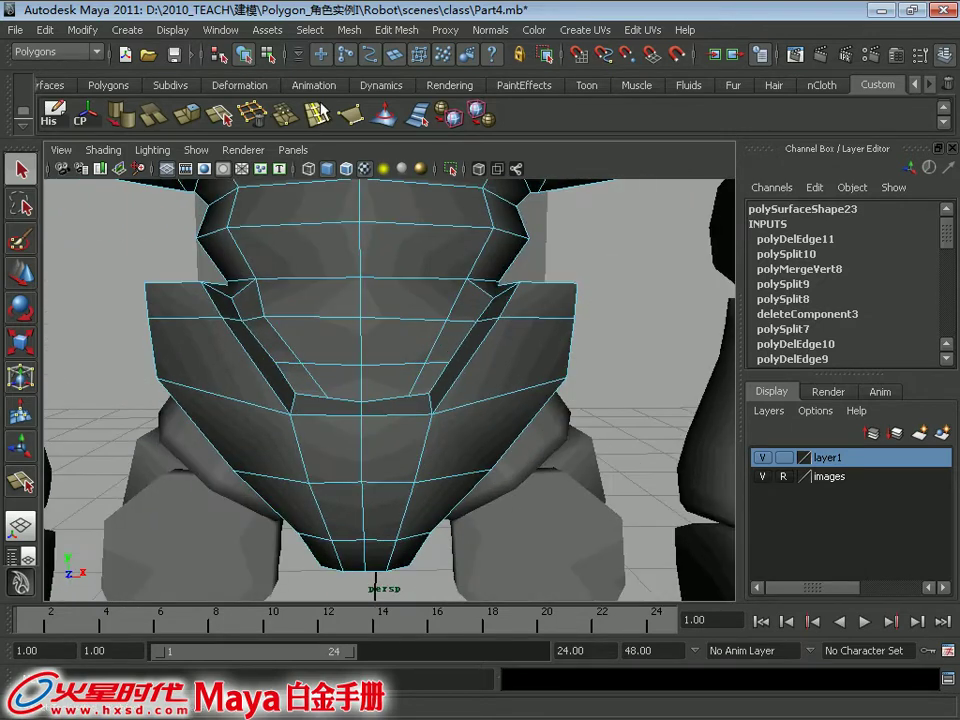
Insert two vertical edge loops in the pelvis, one on each side of its centre line, and return to object selection
alt+drag(385, 355, 412, 392)
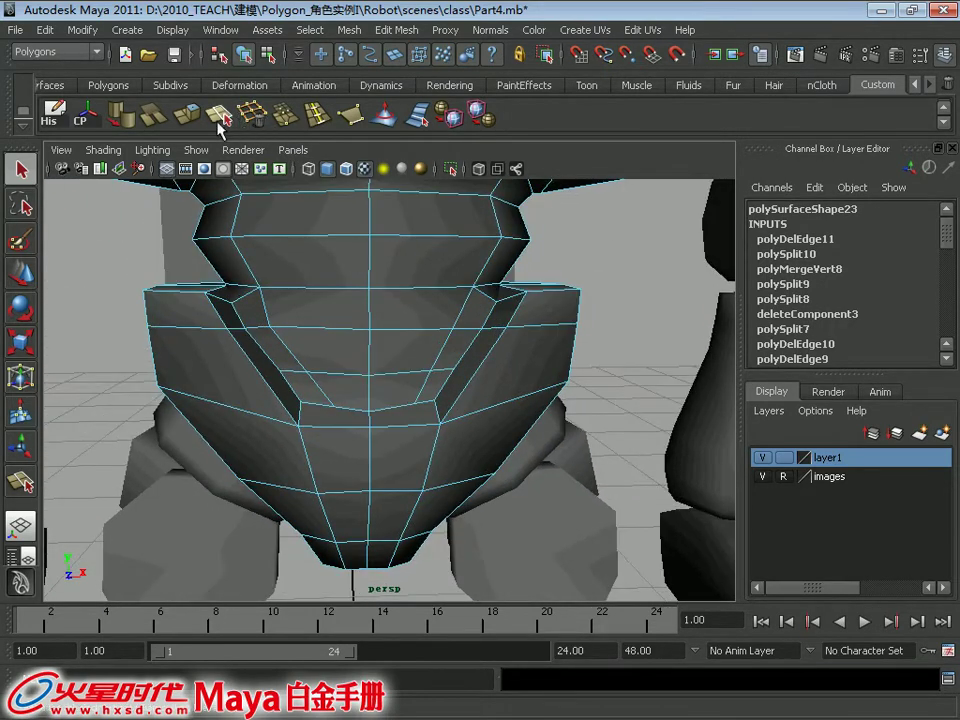
click(299, 116)
drag(418, 432, 342, 430)
right_drag(396, 330, 468, 311)
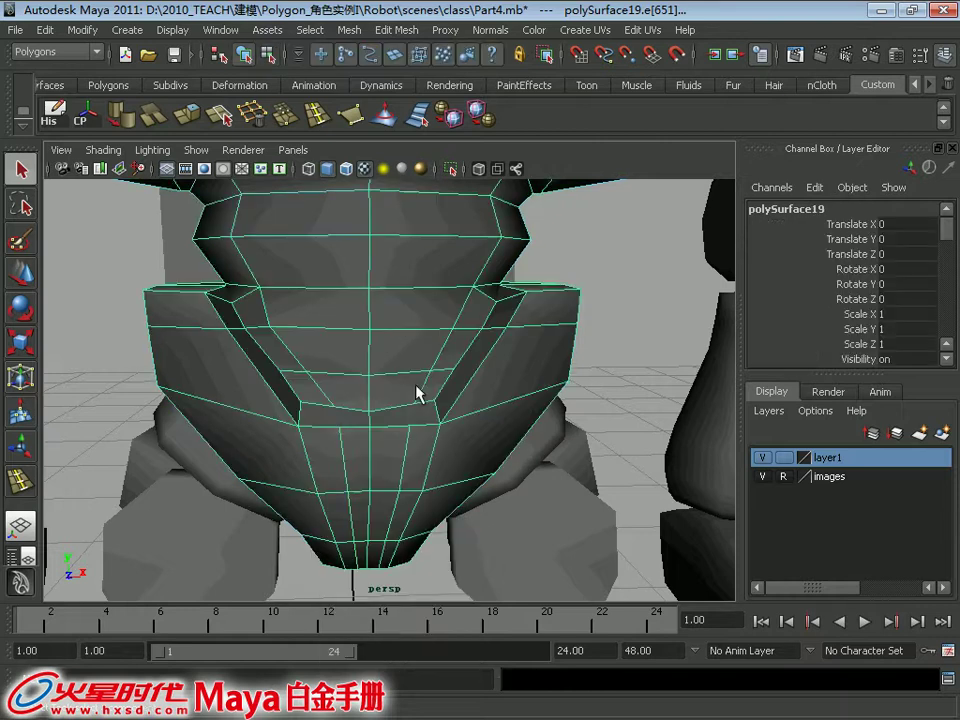
Split an edge on each side of the centre across the pelvis rim, connecting the waist's lower vertical edges to the pelvis loops
click(220, 115)
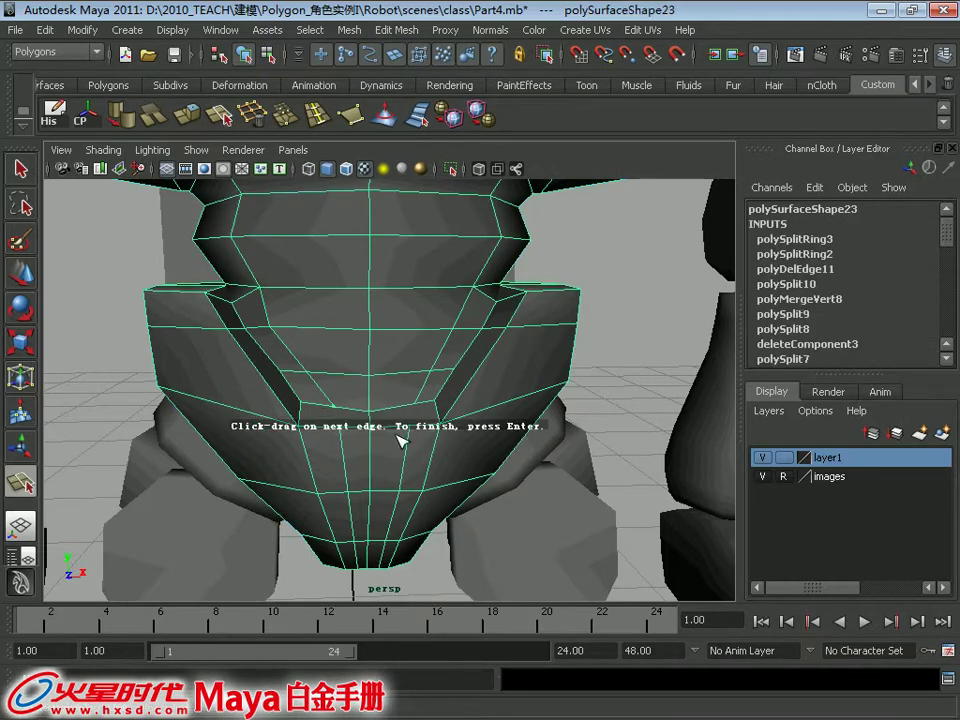
key(Return)
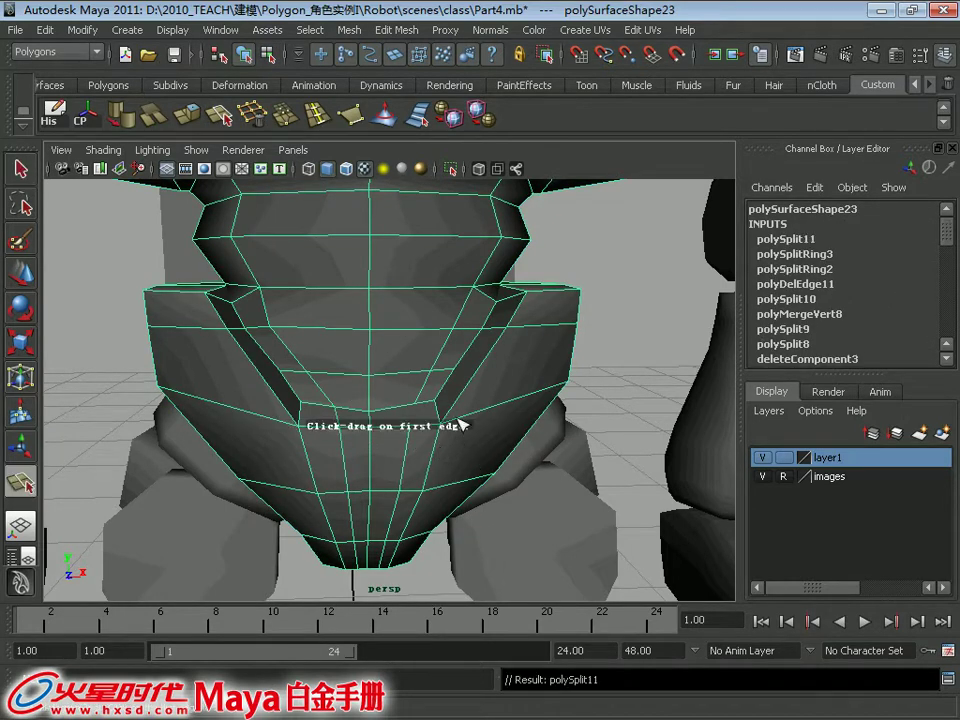
drag(428, 405, 412, 424)
key(q)
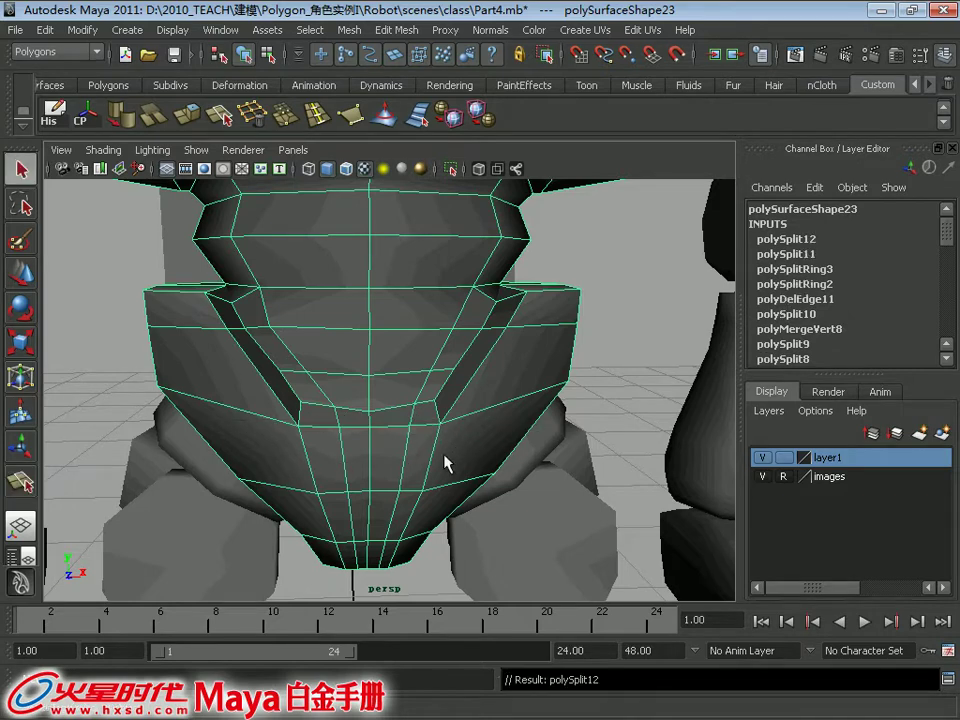
Examine the joined torso, waist and pelvis mesh from several angles
alt+right_drag(445, 463, 377, 392)
alt+drag(377, 392, 303, 400)
click(536, 430)
alt+drag(386, 371, 454, 364)
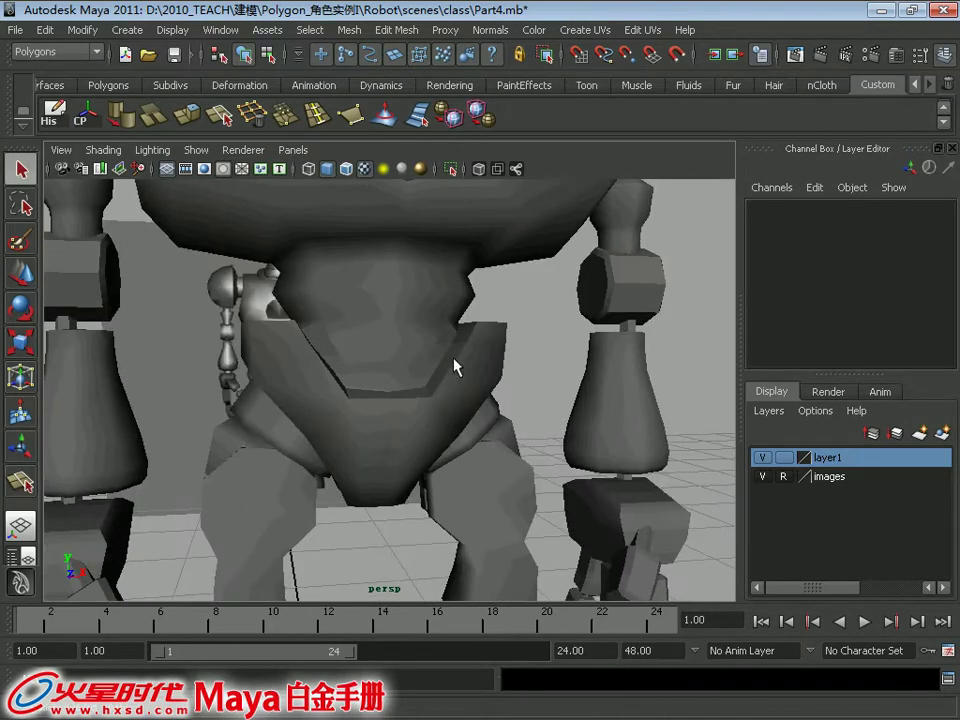
click(454, 364)
click(129, 118)
alt+drag(544, 414, 527, 381)
click(527, 381)
alt+right_drag(532, 395, 440, 330)
alt+drag(440, 330, 398, 348)
click(398, 355)
alt+right_drag(440, 355, 330, 309)
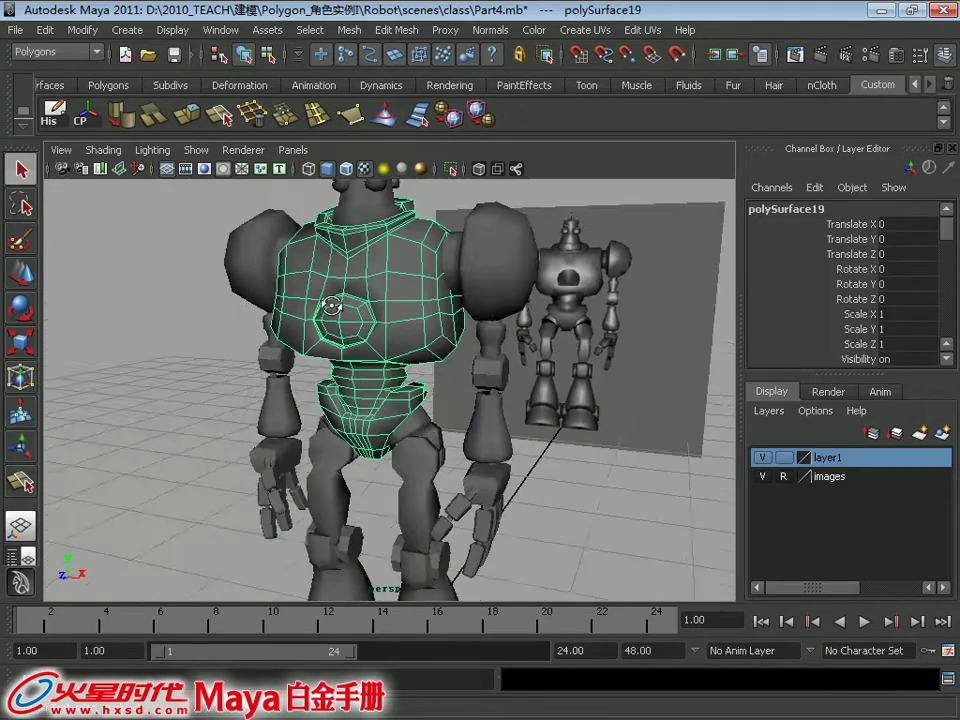
alt+drag(330, 309, 322, 281)
alt+middle_drag(322, 281, 340, 326)
alt+drag(340, 327, 398, 490)
click(428, 400)
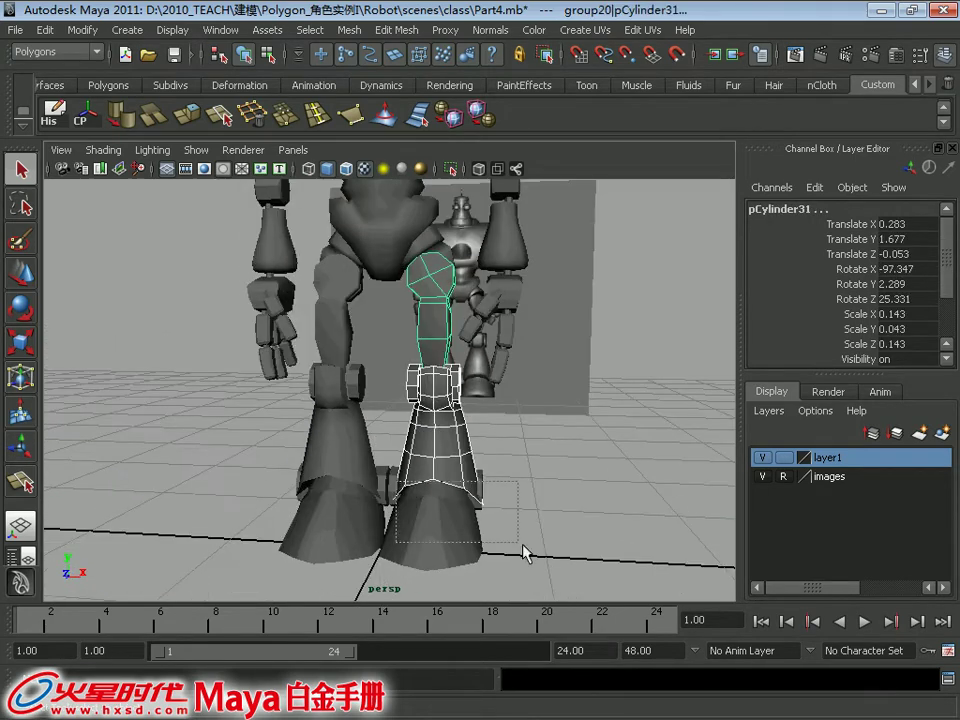
drag(523, 546, 523, 546)
alt+drag(474, 505, 421, 476)
alt+drag(443, 384, 399, 378)
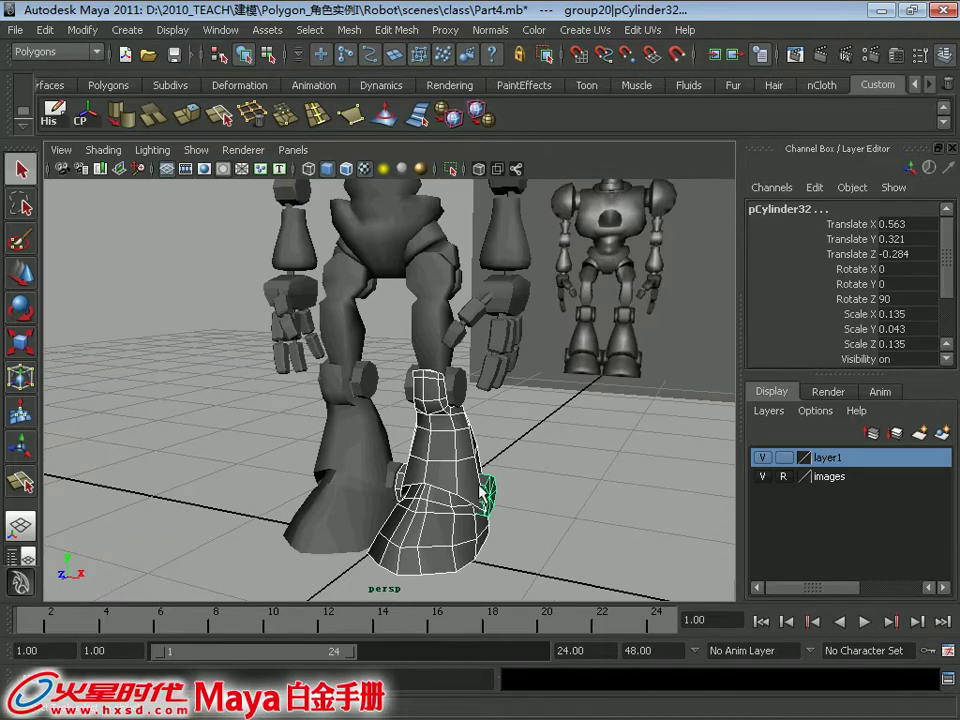
click(505, 470)
Join the shin and the foot of the robot's left leg with a Boolean union
alt+drag(467, 487, 451, 420)
alt+right_drag(451, 420, 474, 437)
click(470, 437)
alt+middle_drag(464, 437, 418, 406)
mouse_move(418, 406)
alt+mouse_down()
mouse_move(396, 354)
mouse_move(467, 467)
mouse_move(429, 411)
mouse_move(542, 426)
mouse_move(536, 439)
mouse_move(422, 403)
mouse_move(422, 369)
mouse_move(410, 400)
alt+mouse_up()
click(484, 427)
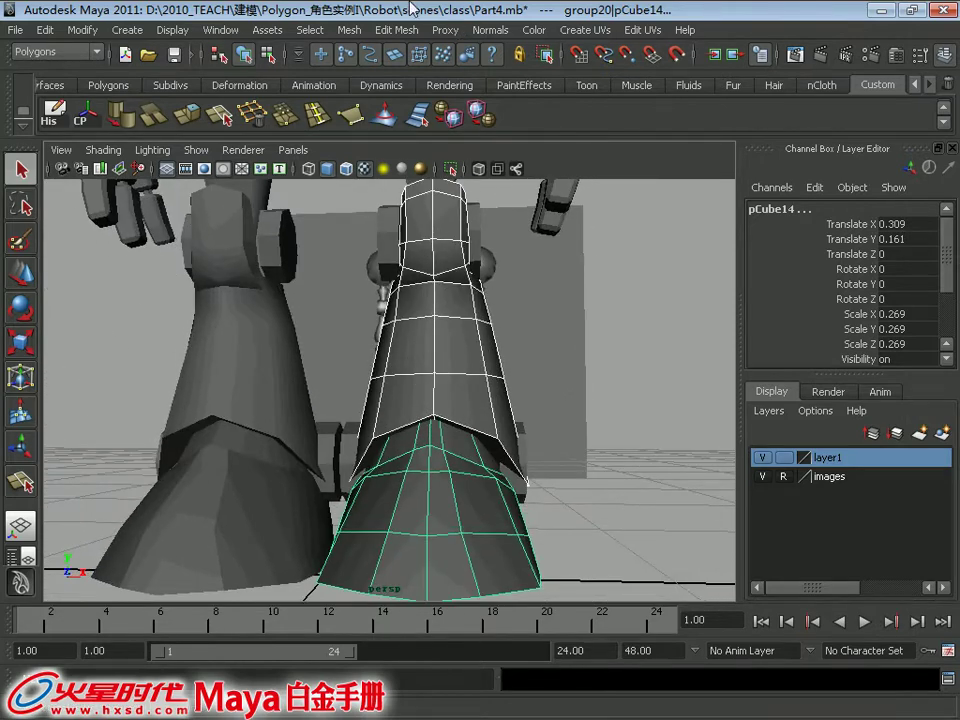
click(349, 30)
mouse_move(534, 125)
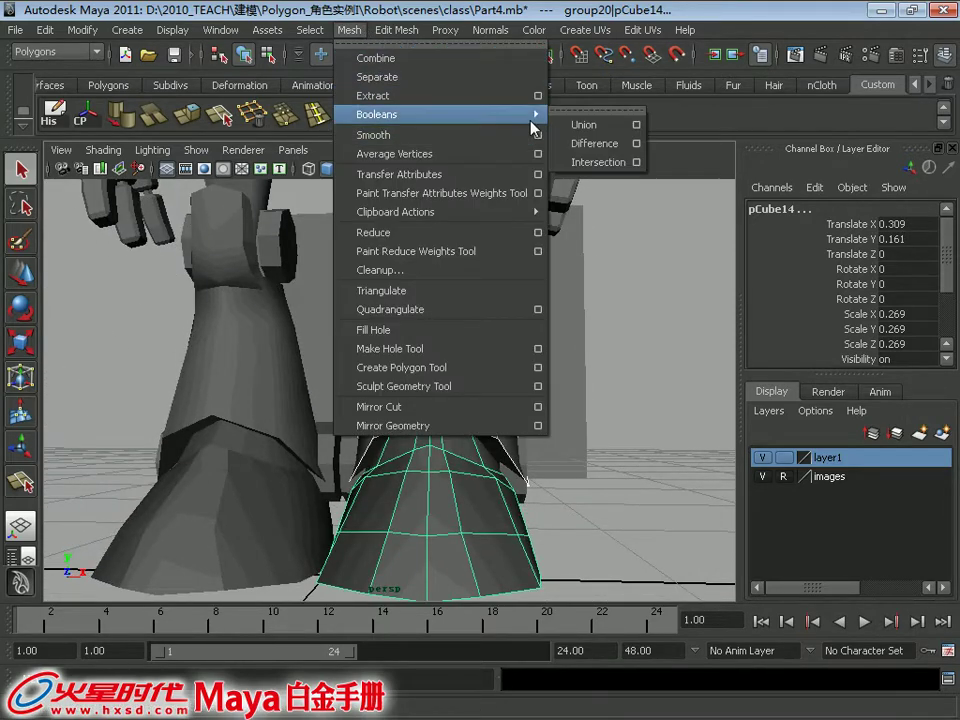
click(604, 128)
Merge the overlapping vertices at the front peak where the foot meets the shin's lower rim
alt+drag(510, 390, 489, 358)
alt+right_drag(489, 358, 542, 531)
alt+middle_drag(456, 510, 479, 399)
alt+drag(479, 399, 510, 392)
right_drag(477, 332, 473, 288)
alt+drag(478, 383, 432, 390)
right_drag(461, 370, 409, 334)
drag(460, 370, 455, 338)
key(w)
click(288, 118)
Delete the surplus slanted edges on the foot's upper ring beside the front peak of the shin rim
alt+drag(493, 381, 443, 401)
key(q)
right_drag(440, 332, 440, 292)
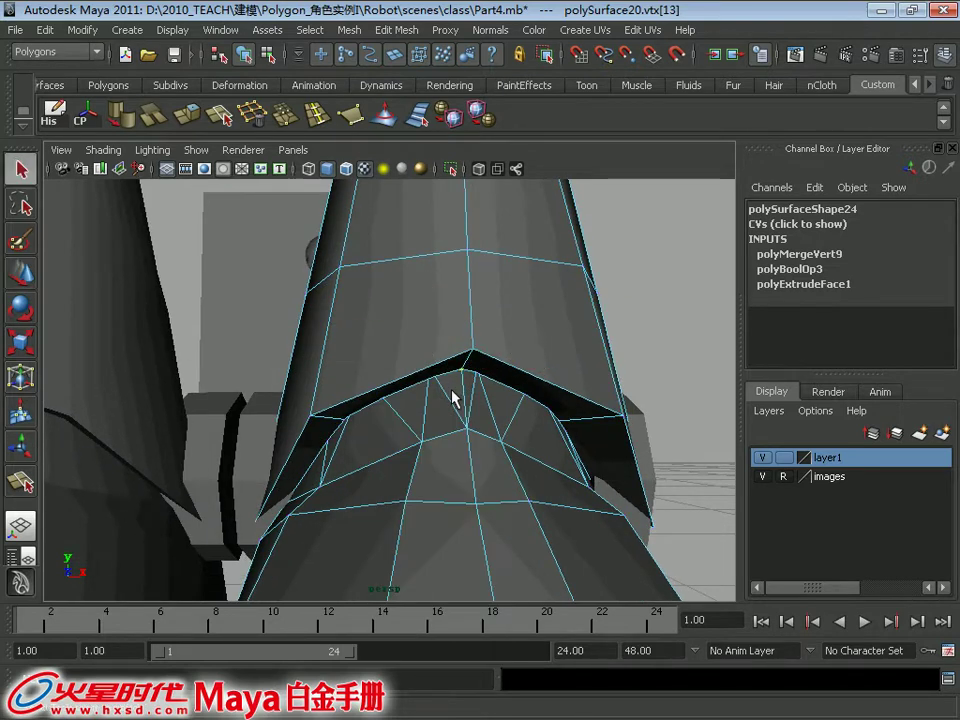
click(467, 397)
mouse_move(492, 409)
alt+mouse_down()
mouse_move(484, 375)
mouse_move(497, 416)
mouse_move(477, 396)
alt+mouse_up()
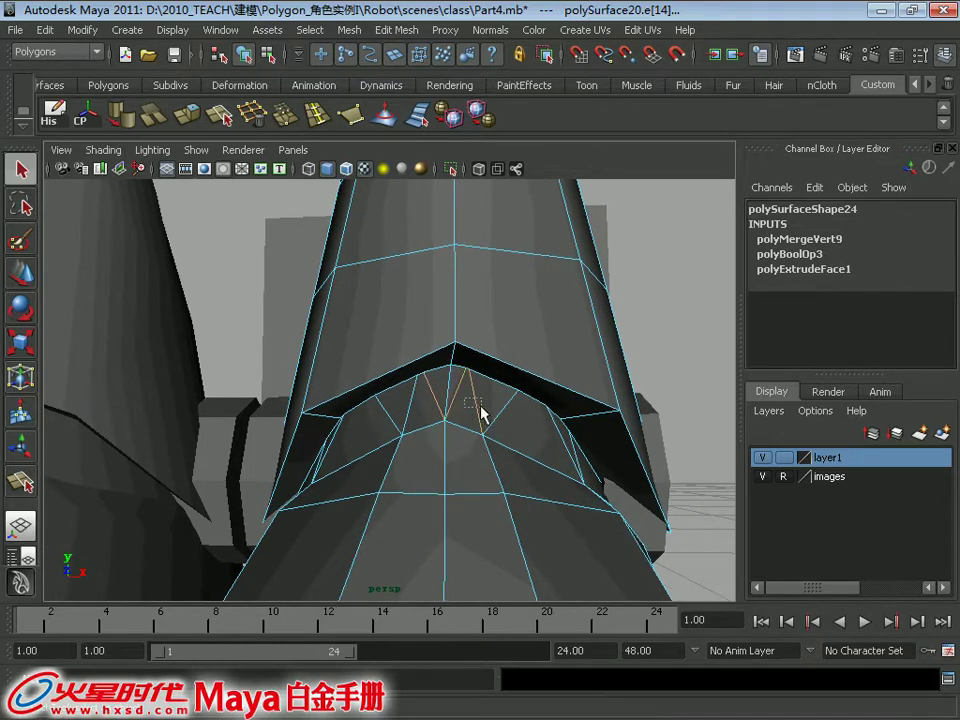
click(263, 110)
alt+drag(482, 370, 446, 426)
key(g)
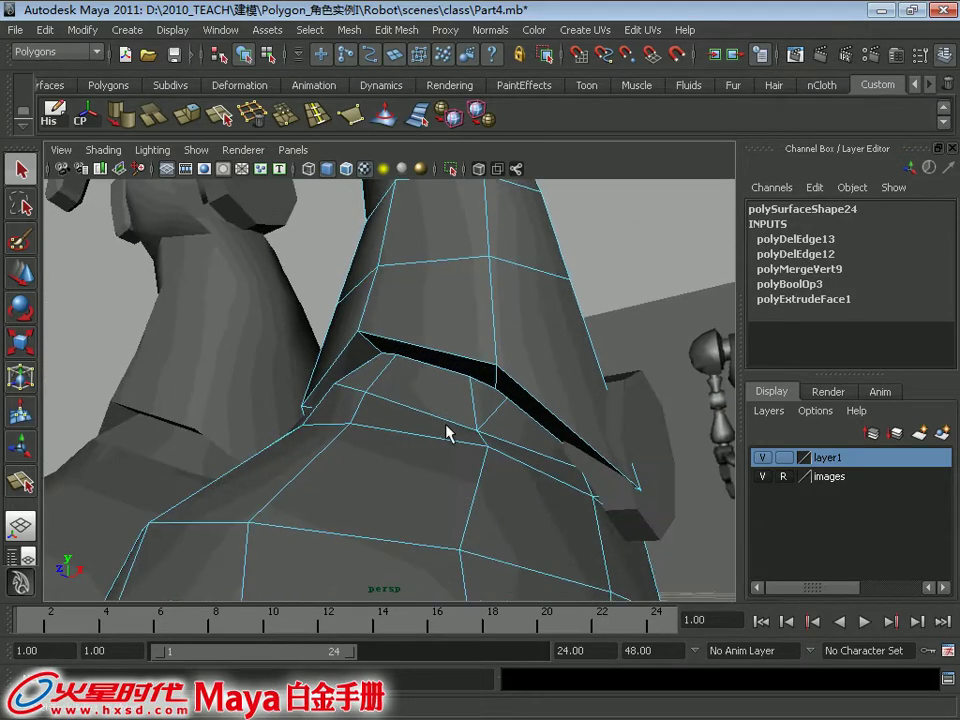
Merge the three stray vertices around the front peak of the foot beneath the shin rim
right_drag(482, 332, 410, 332)
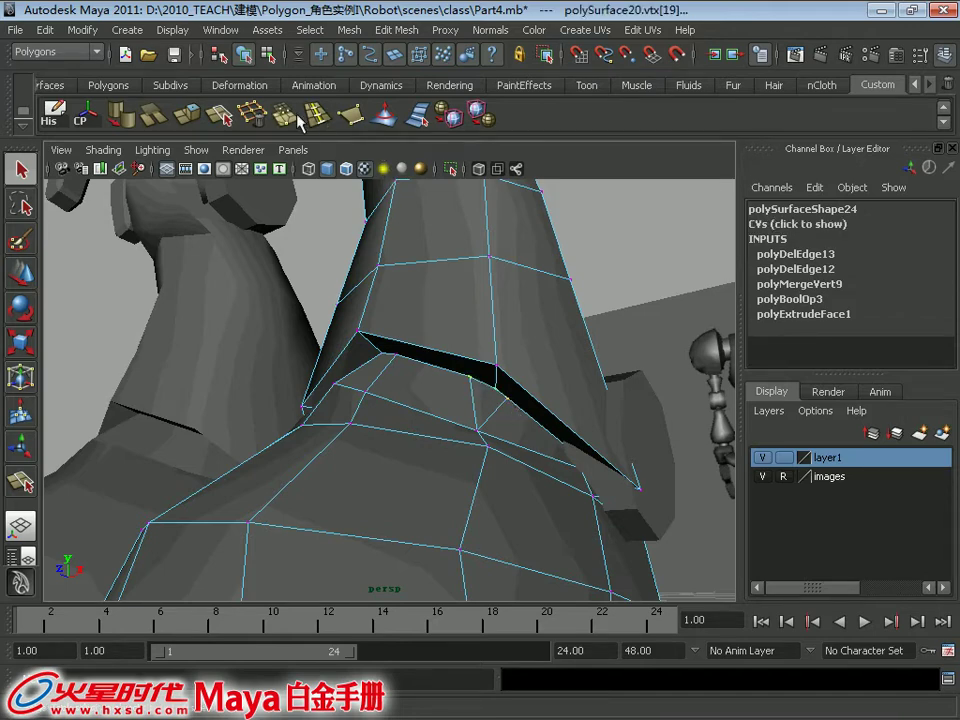
click(288, 116)
alt+drag(557, 429, 508, 431)
Move the vertex at the shin rim's outer lower corner sideways along X next to the ankle disc
click(621, 446)
alt+right_drag(621, 446, 554, 425)
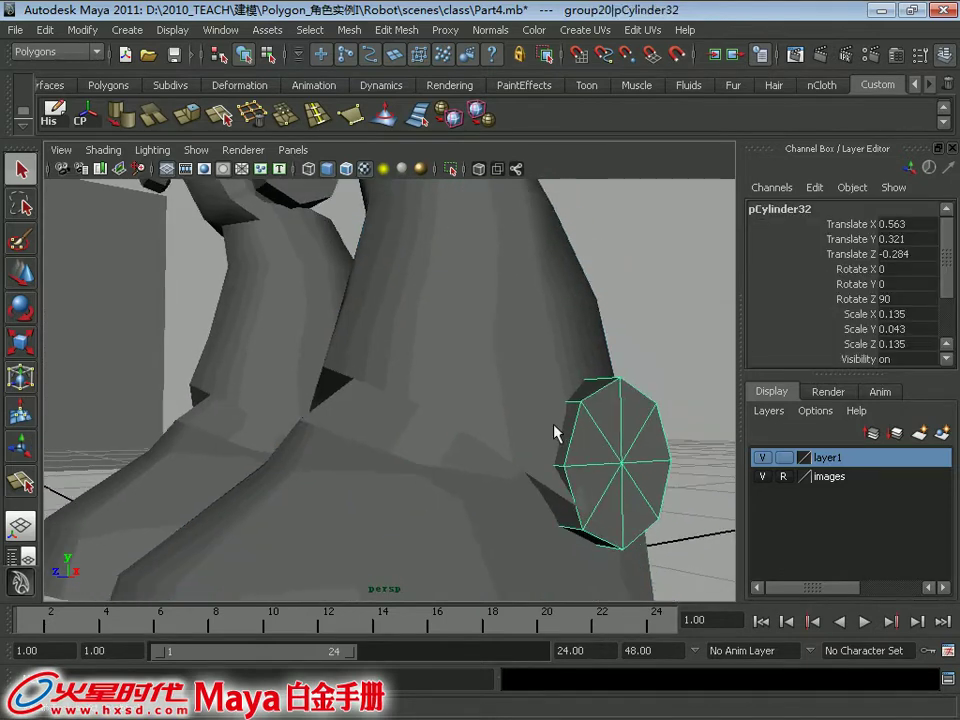
alt+drag(554, 425, 601, 442)
click(553, 440)
right_click(534, 425)
click(536, 431)
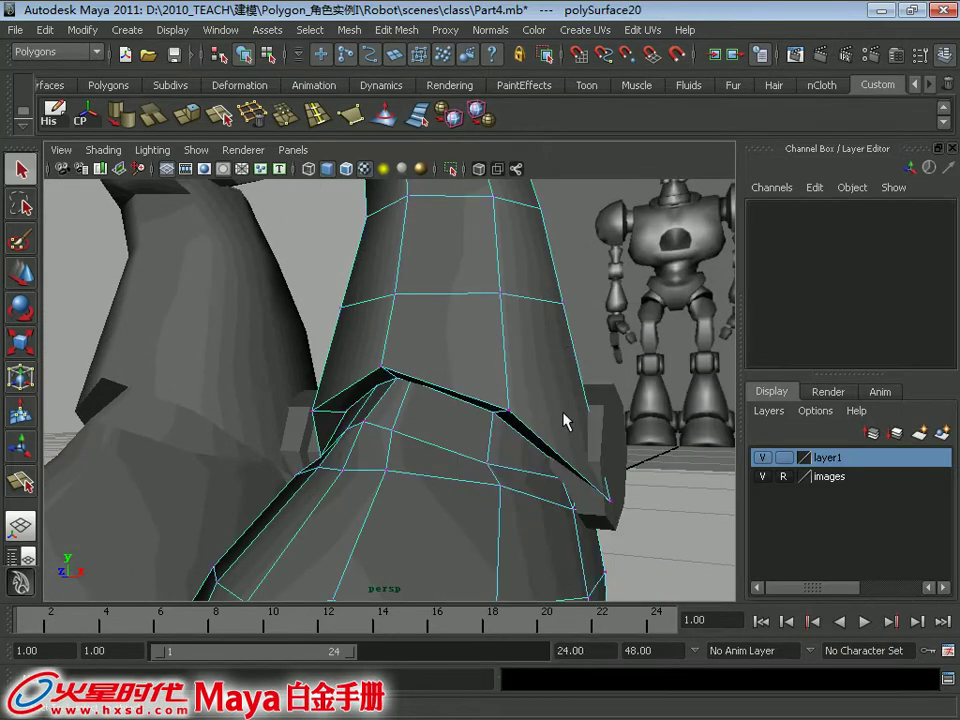
drag(650, 537, 652, 538)
alt+drag(652, 538, 709, 508)
key(w)
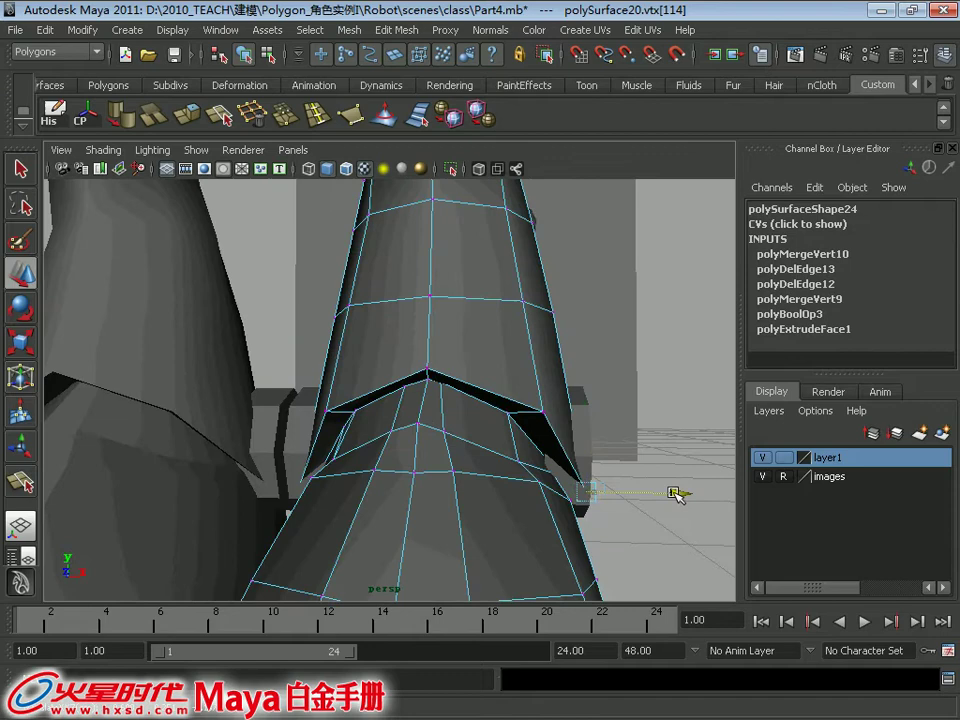
Put the outer ankle disc in a new display layer and hide that layer
alt+drag(554, 407, 598, 437)
right_drag(603, 333, 622, 385)
click(622, 392)
shift+click(568, 420)
alt+drag(568, 420, 416, 375)
click(416, 375)
alt+drag(514, 413, 521, 345)
click(932, 447)
click(763, 457)
Delete the two surplus short edges on the foot's upper ring, one on each side of the shin notch
click(529, 443)
right_drag(521, 345, 509, 293)
click(505, 390)
mouse_move(505, 390)
alt+mouse_down()
mouse_move(493, 343)
mouse_move(609, 389)
mouse_move(718, 403)
mouse_move(497, 402)
alt+mouse_up()
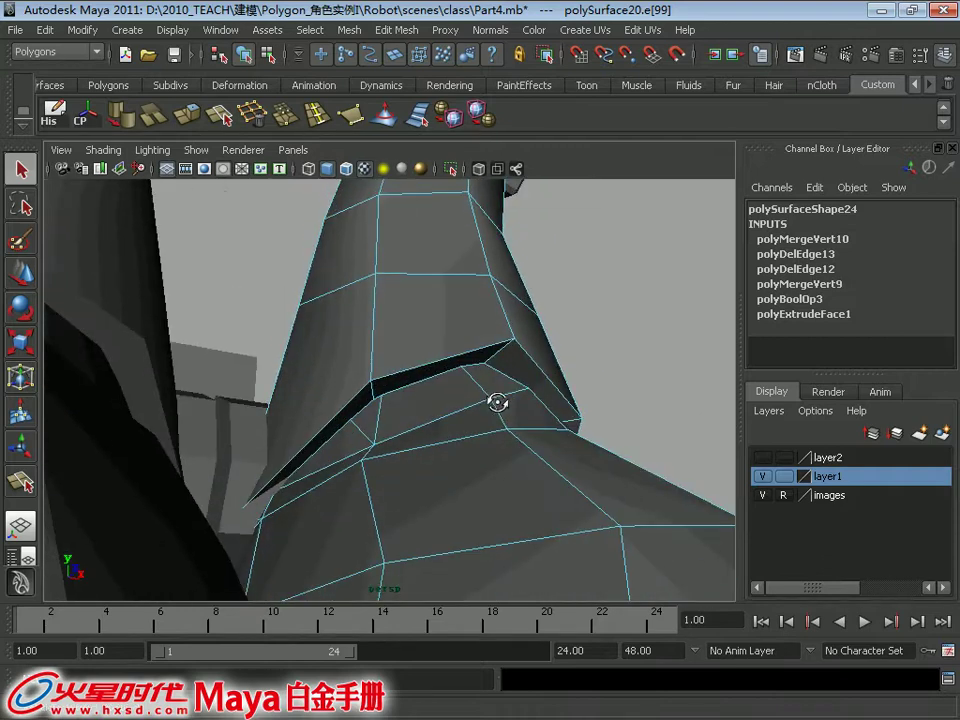
shift+click(359, 426)
alt+drag(359, 426, 420, 312)
click(256, 124)
Merge the clustered vertices left by the deleted edges where the foot meets the shin's lower rim
right_drag(421, 322, 368, 313)
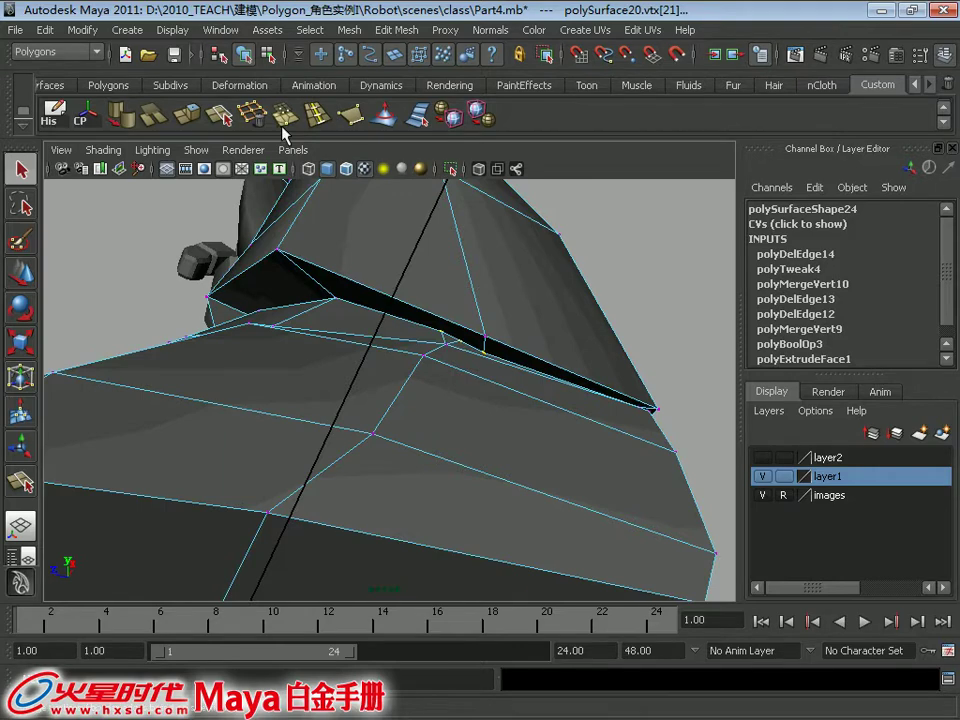
alt+drag(490, 322, 433, 418)
key(g)
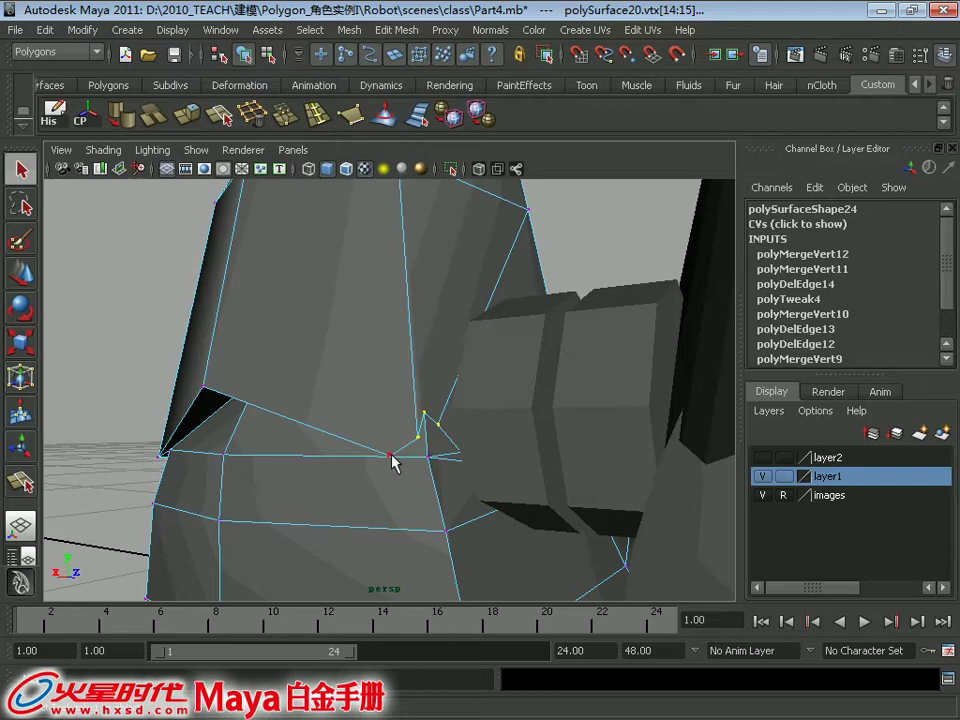
Merge the stray vertices at the shin's lower corner beside the inner ankle disc and adjust the merged vertex's position
shift+right_drag(437, 458, 463, 448)
alt+drag(463, 448, 428, 499)
key(w)
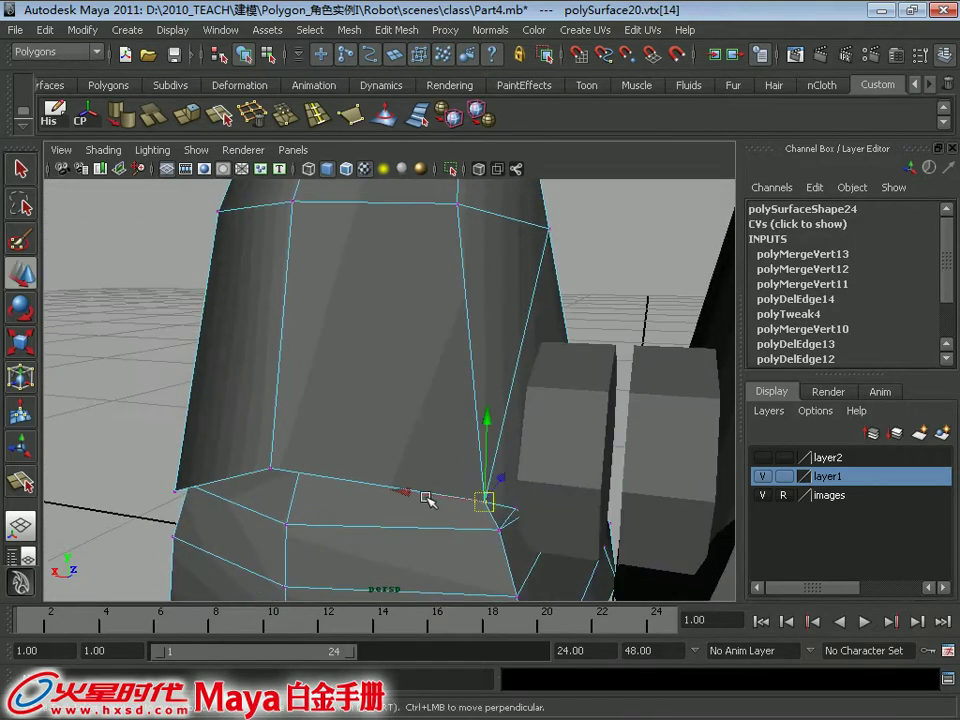
Delete the diagonal edge on the shin beside the inner ankle disc and the surplus edge at its lower corner
right_drag(512, 319, 514, 268)
click(538, 300)
key(Delete)
alt+drag(537, 370, 393, 198)
click(517, 472)
click(252, 119)
alt+drag(521, 439, 396, 424)
Insert two vertical edge loops in the lower leg, one close to each side of the shin's front centre line
click(287, 119)
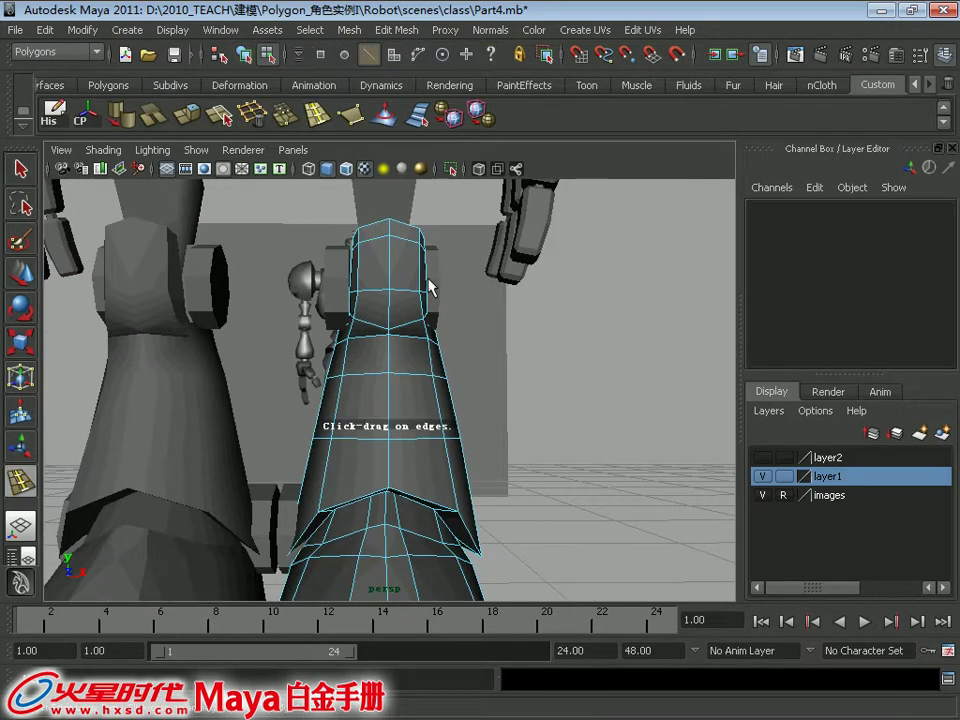
drag(411, 339, 407, 341)
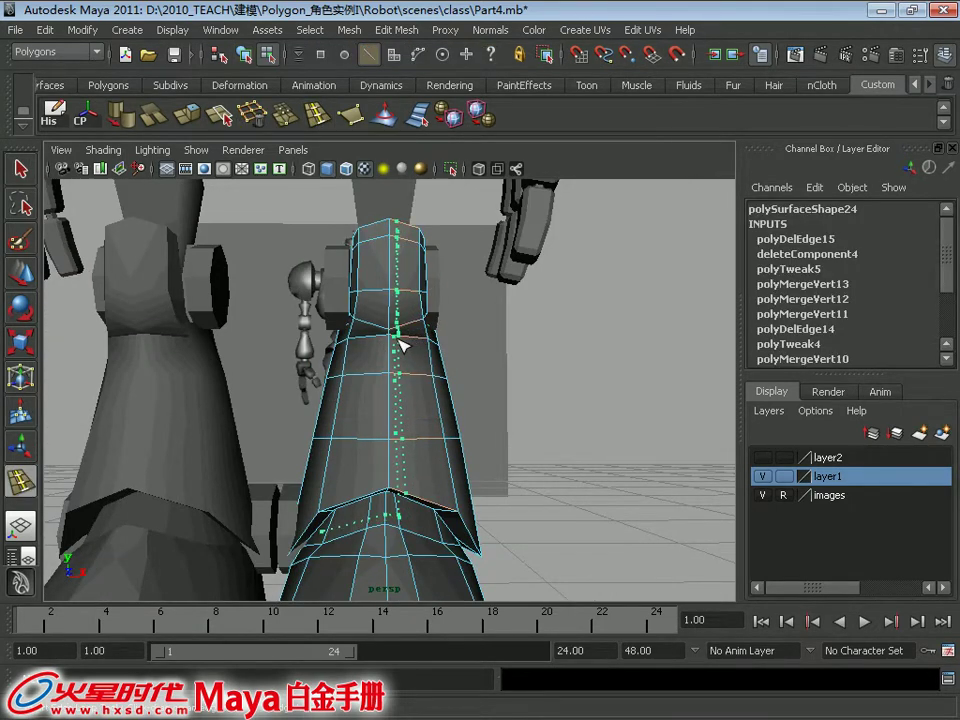
drag(396, 347, 386, 381)
key(ctrl+z)
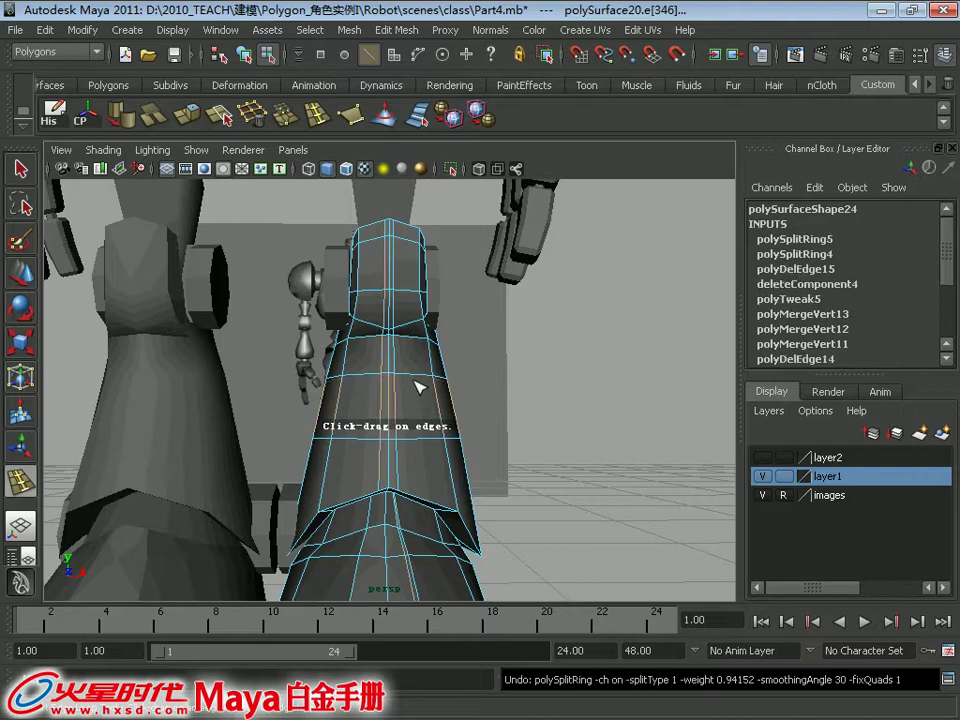
key(q)
Delete the part of the new edge loop that runs down the front of the foot
right_drag(404, 333, 486, 311)
click(403, 432)
alt+drag(403, 432, 403, 356)
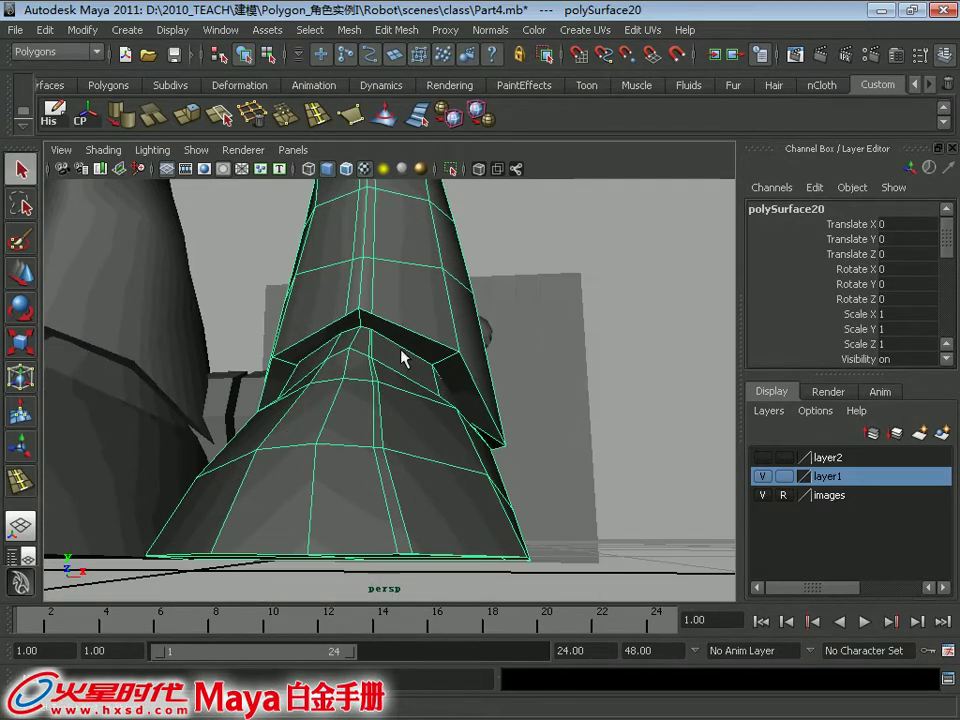
right_drag(393, 388, 396, 296)
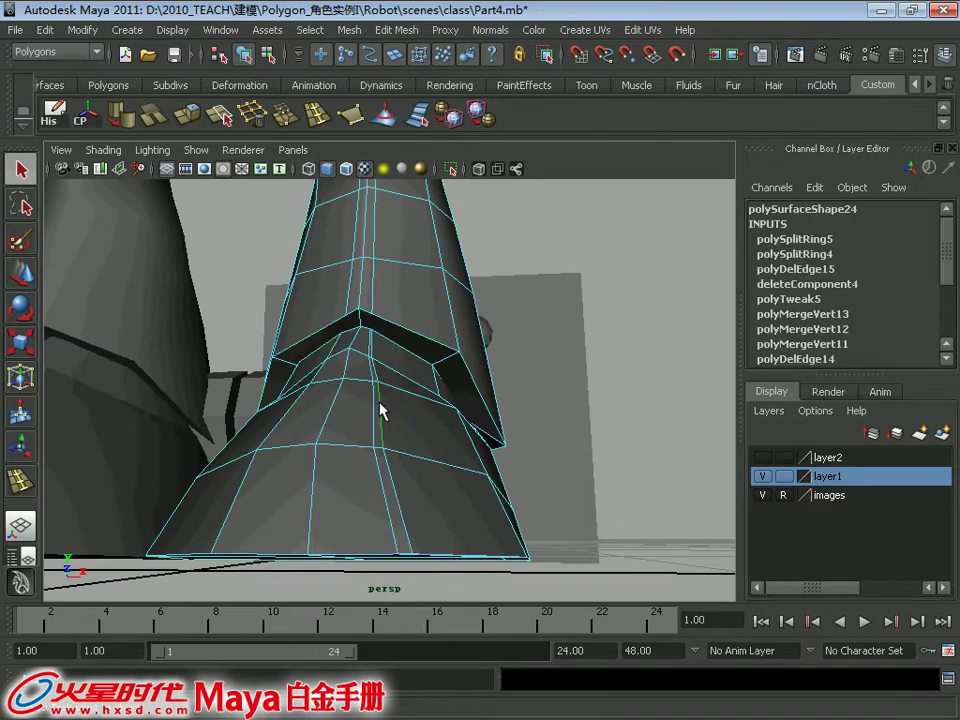
alt+drag(408, 376, 323, 280)
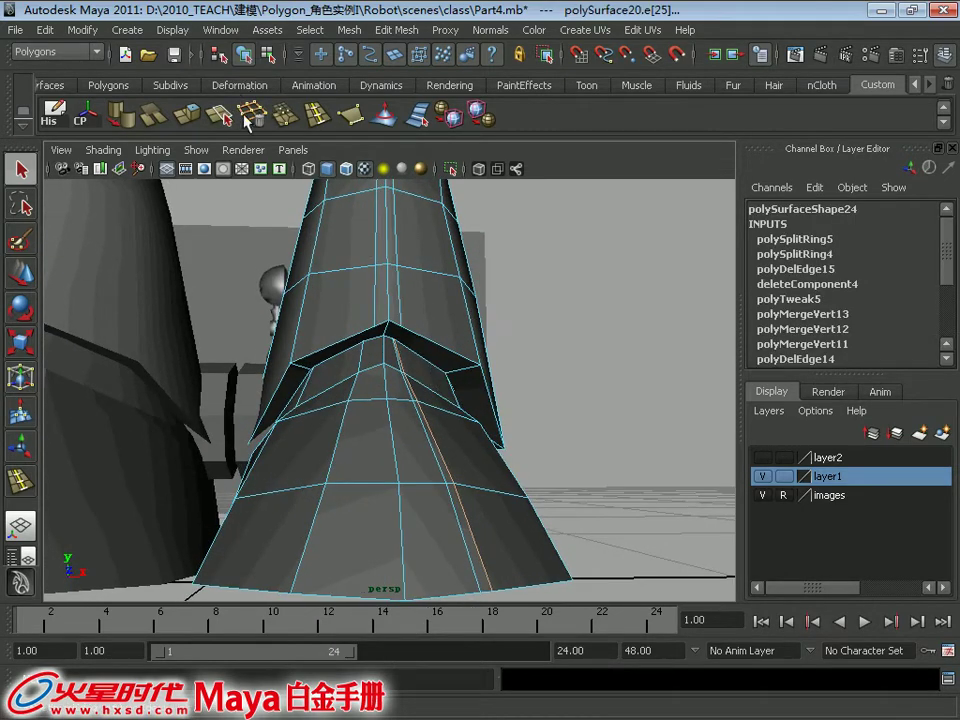
click(257, 118)
Split new edges across the notch at the front peak, linking the shin rim's loops to the foot's upper edge
alt+drag(410, 425, 430, 432)
click(221, 117)
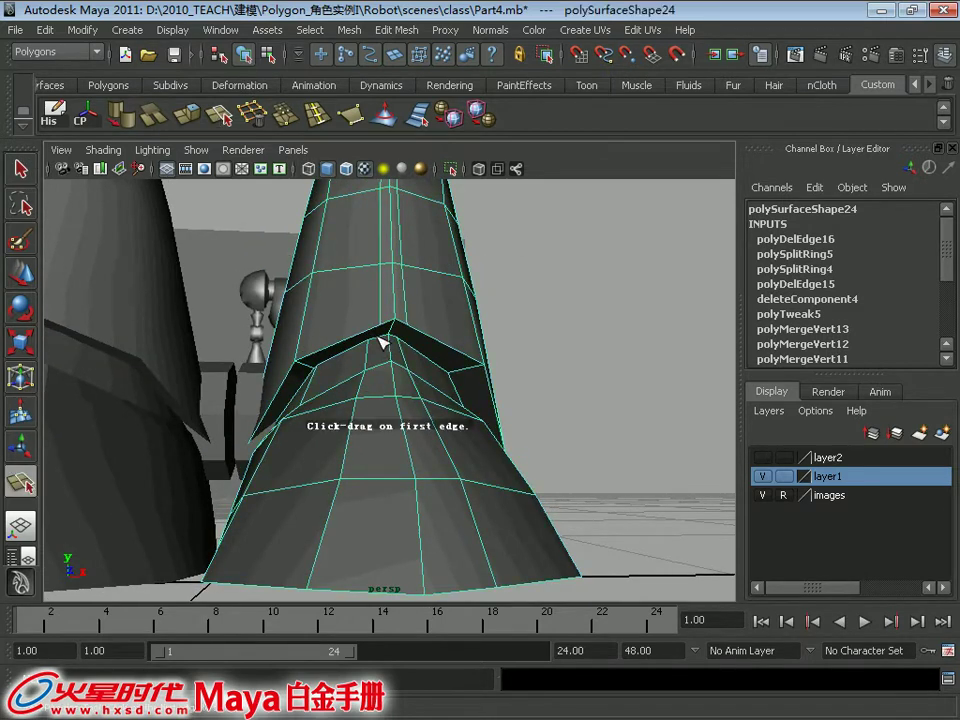
click(353, 336)
key(Return)
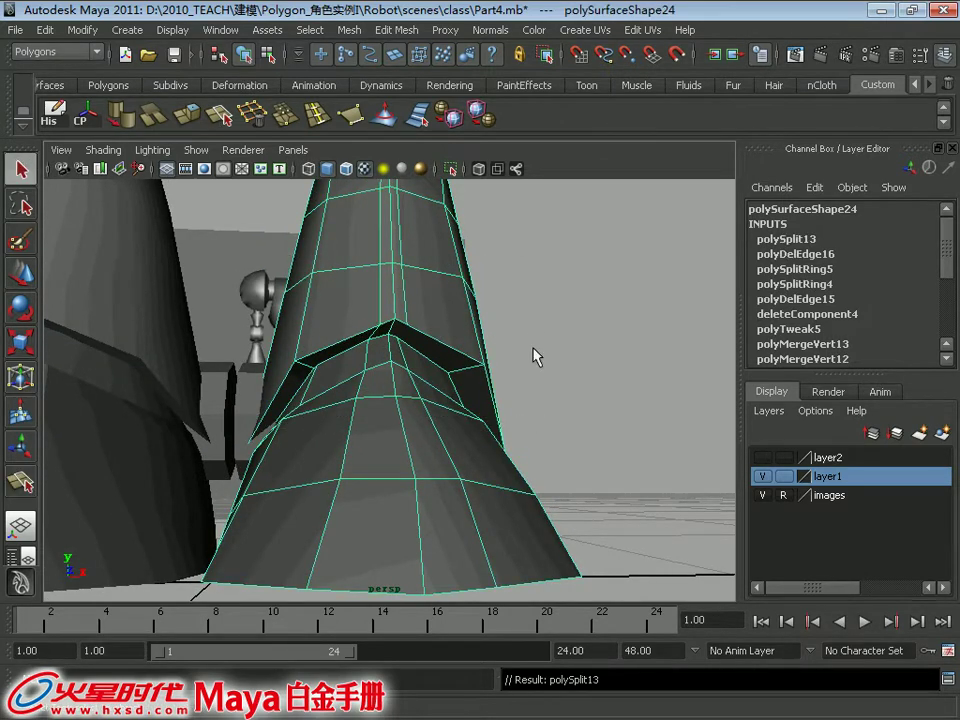
key(g)
alt+drag(474, 351, 412, 345)
click(359, 328)
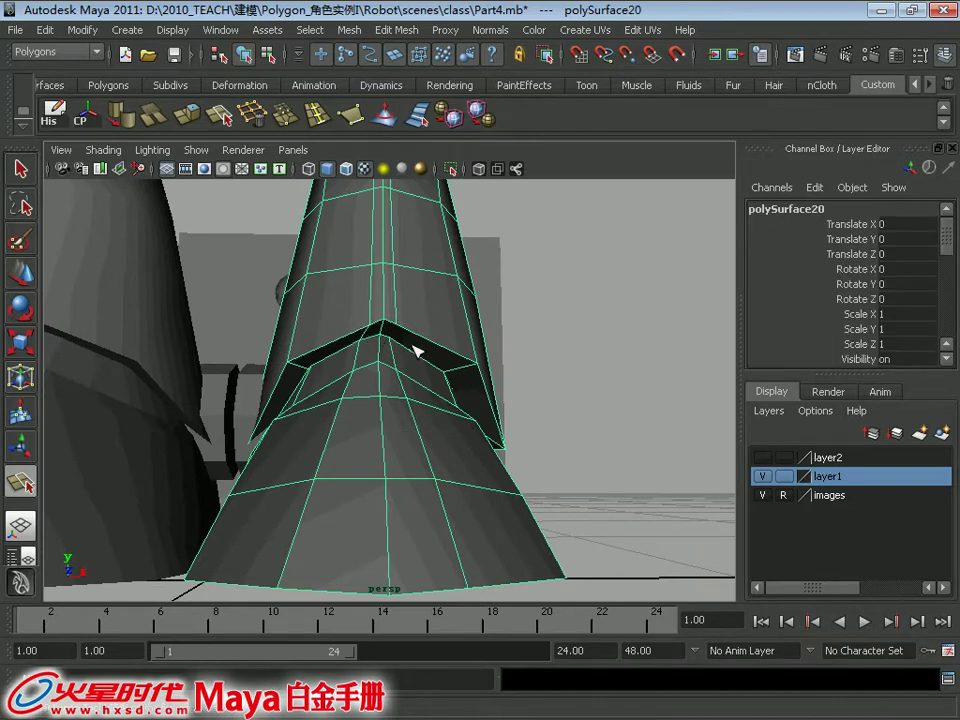
key(Return)
Show the display layer holding the outer ankle disc again
alt+right_drag(540, 364, 388, 330)
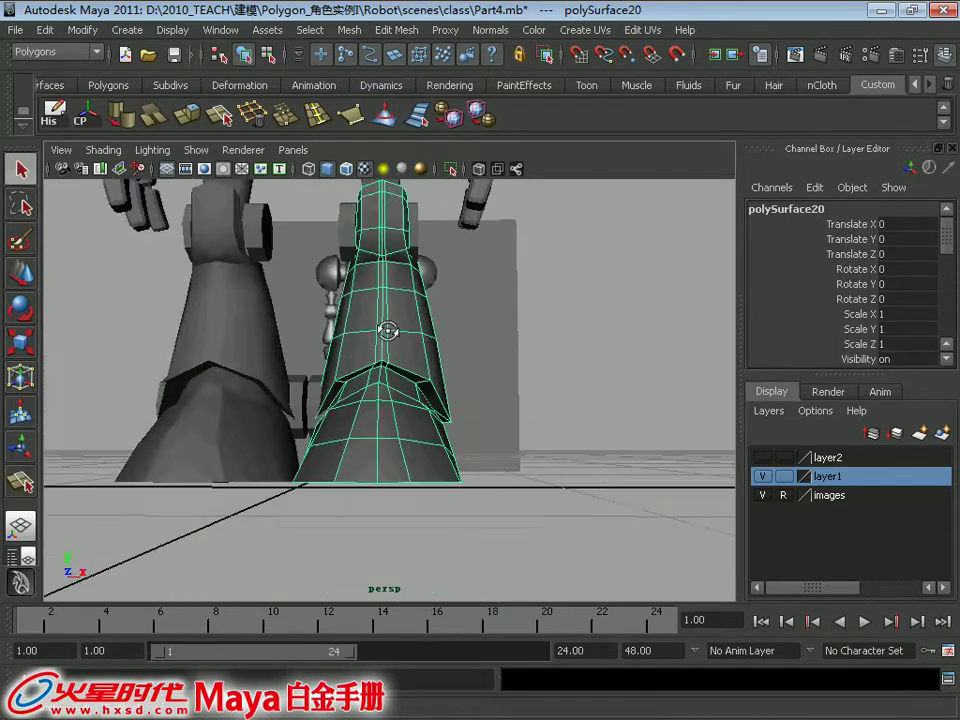
alt+drag(388, 330, 343, 362)
click(494, 373)
click(760, 457)
Combine the left lower leg mesh with its knee discs and both ankle discs into one object
alt+drag(672, 452, 403, 438)
click(405, 390)
click(448, 428)
click(390, 392)
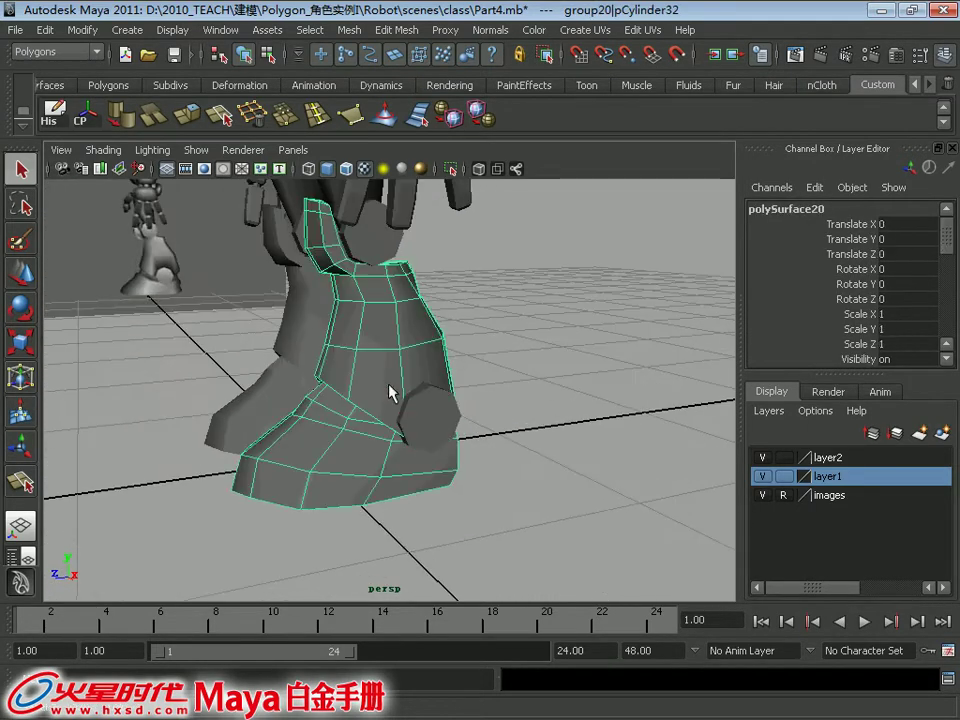
click(418, 431)
alt+drag(463, 446, 418, 424)
alt+drag(337, 347, 416, 344)
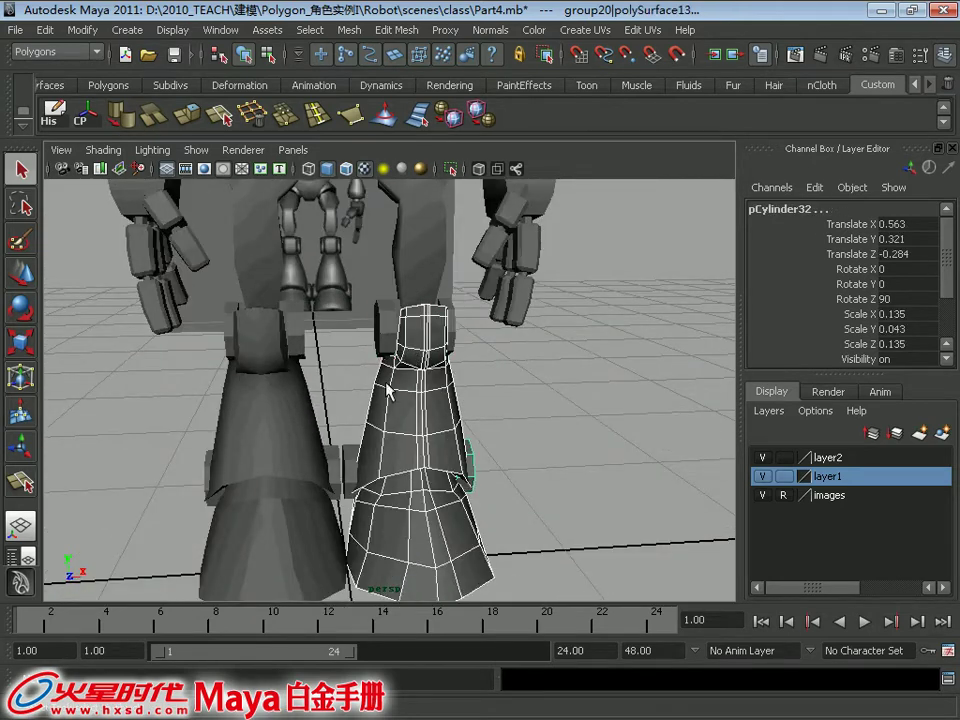
click(390, 335)
alt+drag(460, 461, 303, 232)
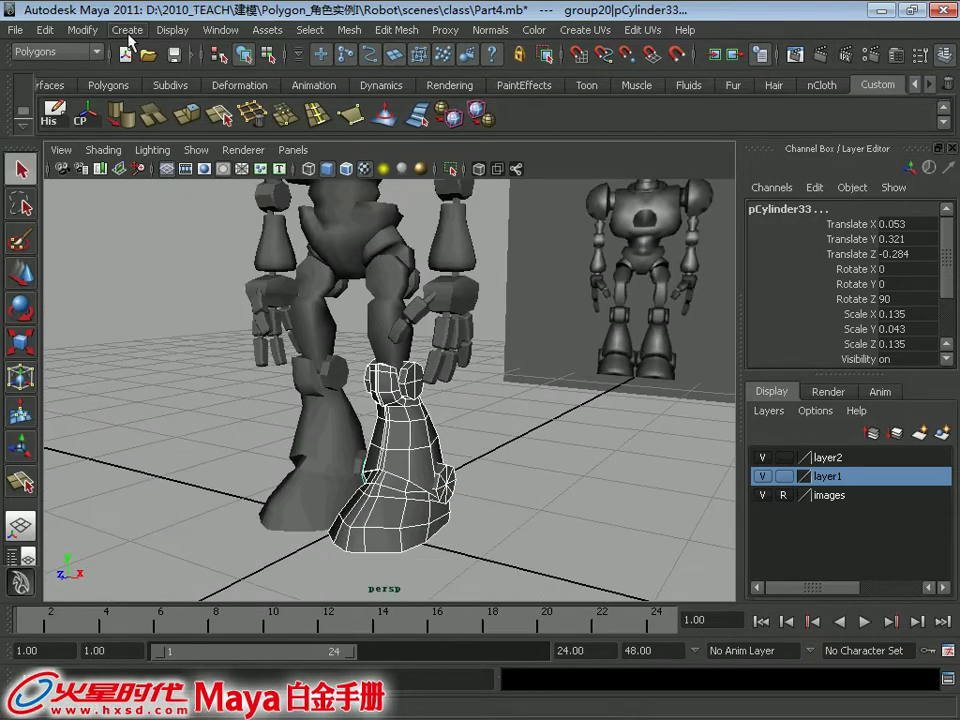
click(232, 33)
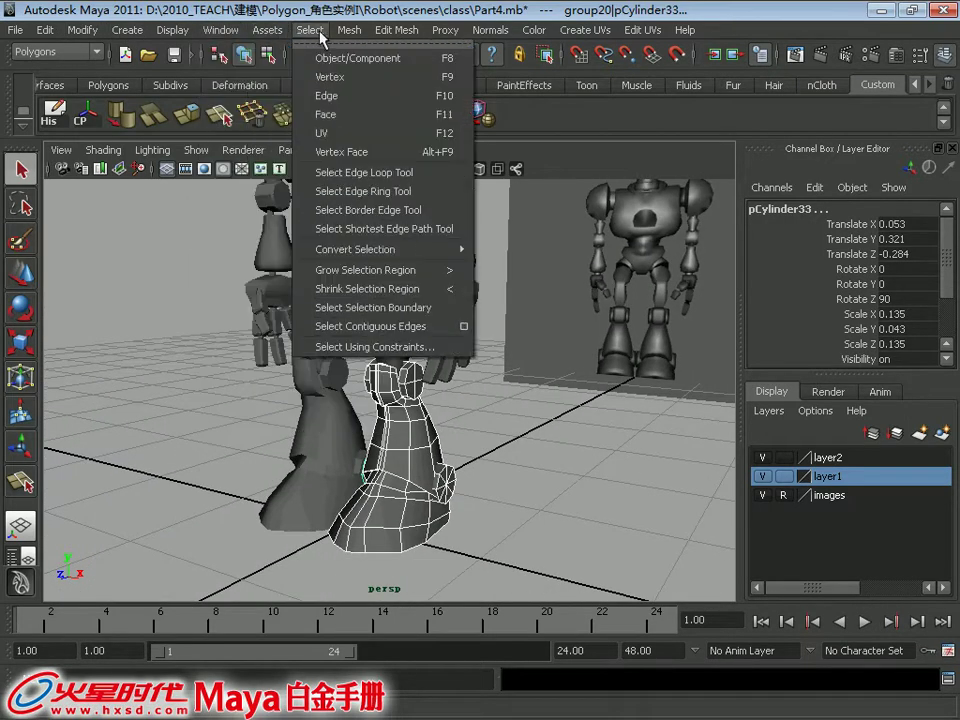
click(362, 62)
Move the combined lower leg's pivot to the centre of its knee disc in the side view
alt+drag(463, 318, 411, 416)
key(w)
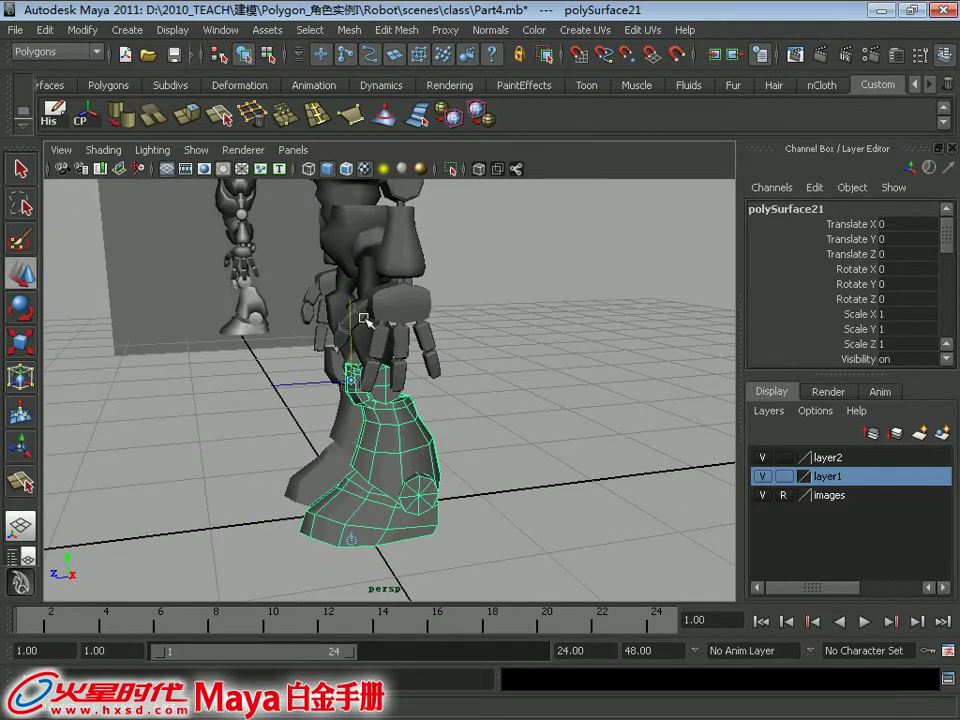
alt+drag(364, 319, 535, 476)
key(space)
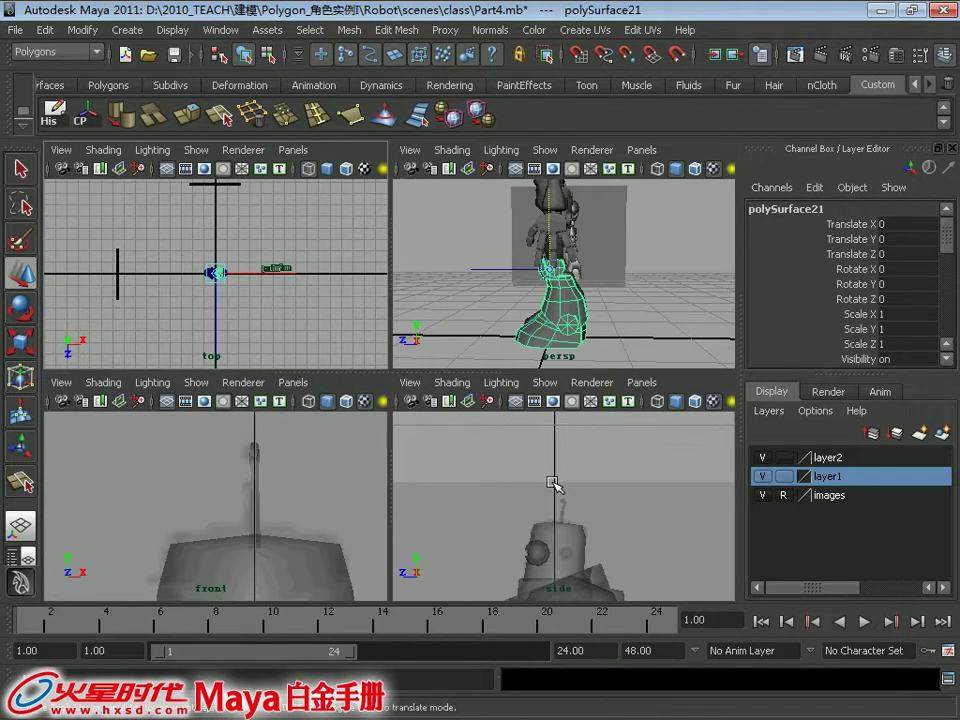
key(space)
alt+right_drag(466, 407, 548, 451)
alt+middle_drag(548, 451, 470, 526)
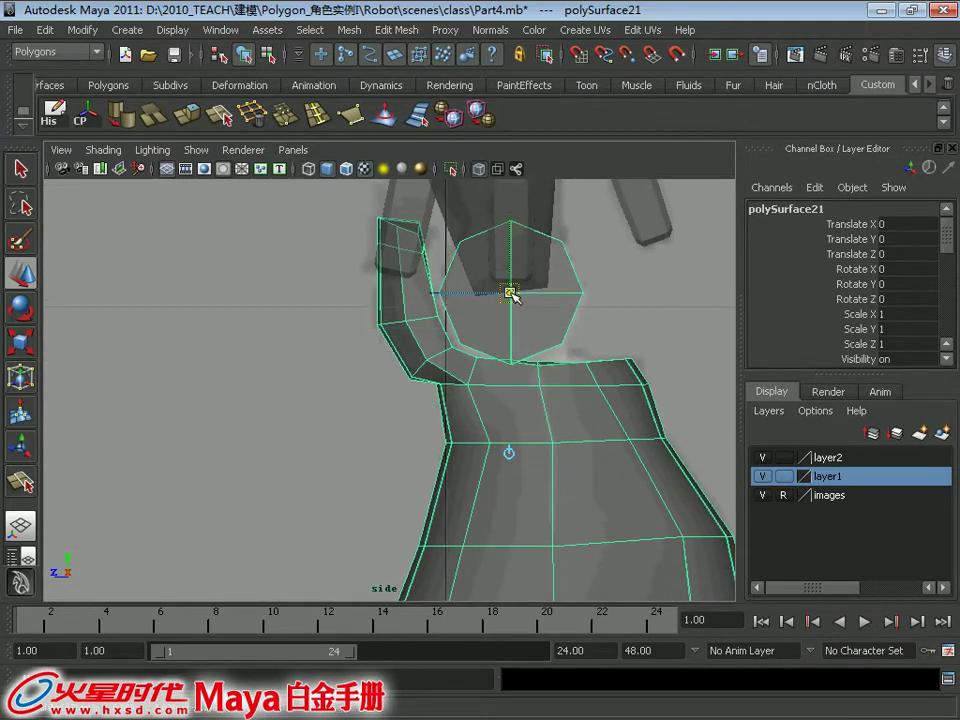
alt+right_drag(571, 332, 473, 331)
alt+middle_drag(473, 331, 478, 367)
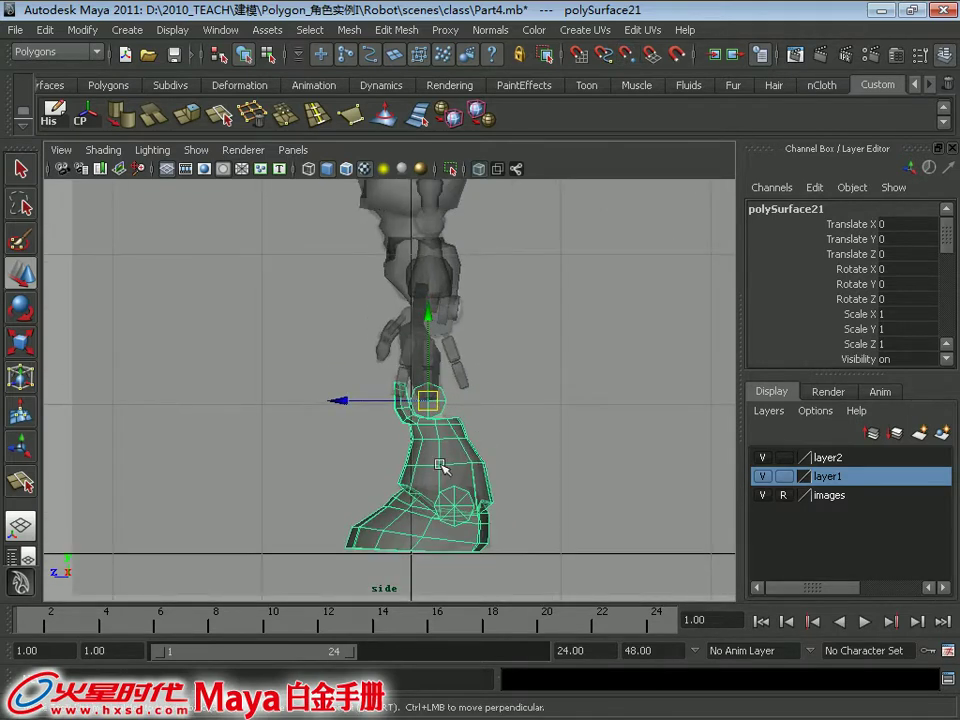
Try rotating the lower leg about its knee pivot
key(e)
drag(360, 494, 281, 514)
key(ctrl+z)
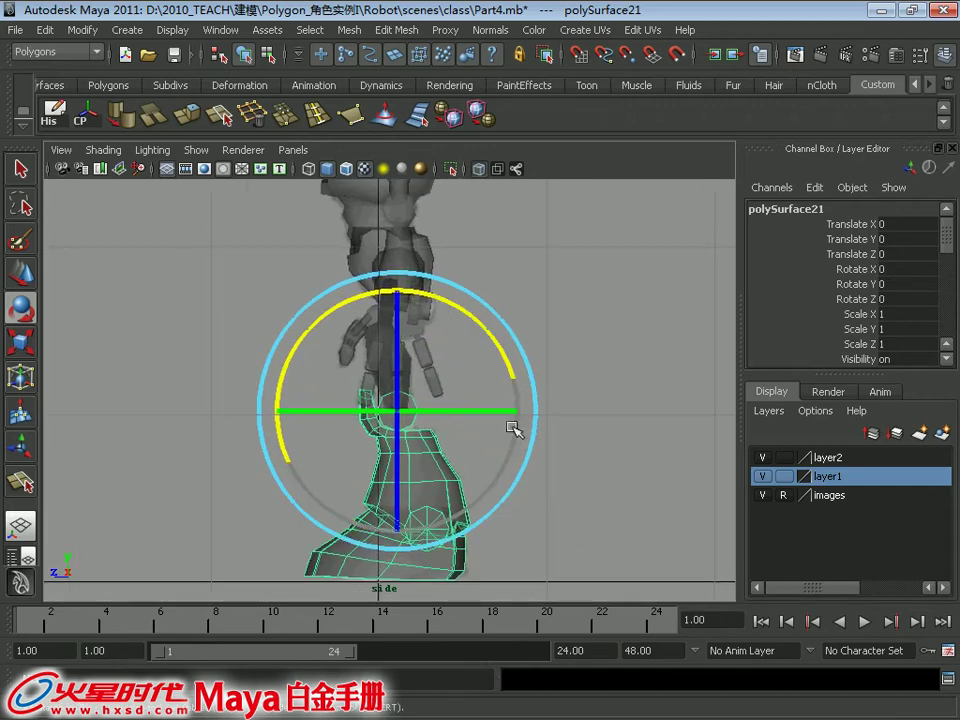
Examine the hip area in the perspective view to see how the pelvis meets the upper leg joint
key(space)
key(space)
alt+drag(463, 326, 596, 344)
key(q)
alt+middle_drag(428, 276, 417, 300)
alt+right_drag(417, 300, 429, 371)
click(403, 313)
mouse_move(403, 313)
alt+mouse_down()
mouse_move(365, 375)
mouse_move(369, 302)
mouse_move(354, 292)
mouse_move(366, 294)
mouse_move(224, 278)
mouse_move(396, 326)
alt+mouse_up()
click(369, 302)
shift+click(360, 296)
alt+right_drag(396, 326, 418, 390)
click(476, 360)
mouse_move(476, 360)
alt+mouse_down()
mouse_move(588, 362)
mouse_move(476, 368)
alt+mouse_up()
right_drag(478, 333, 482, 366)
right_drag(424, 332, 414, 333)
alt+drag(440, 334, 542, 340)
Try lowering the pelvis vertex beside the hip joint
click(511, 330)
right_drag(563, 357, 508, 354)
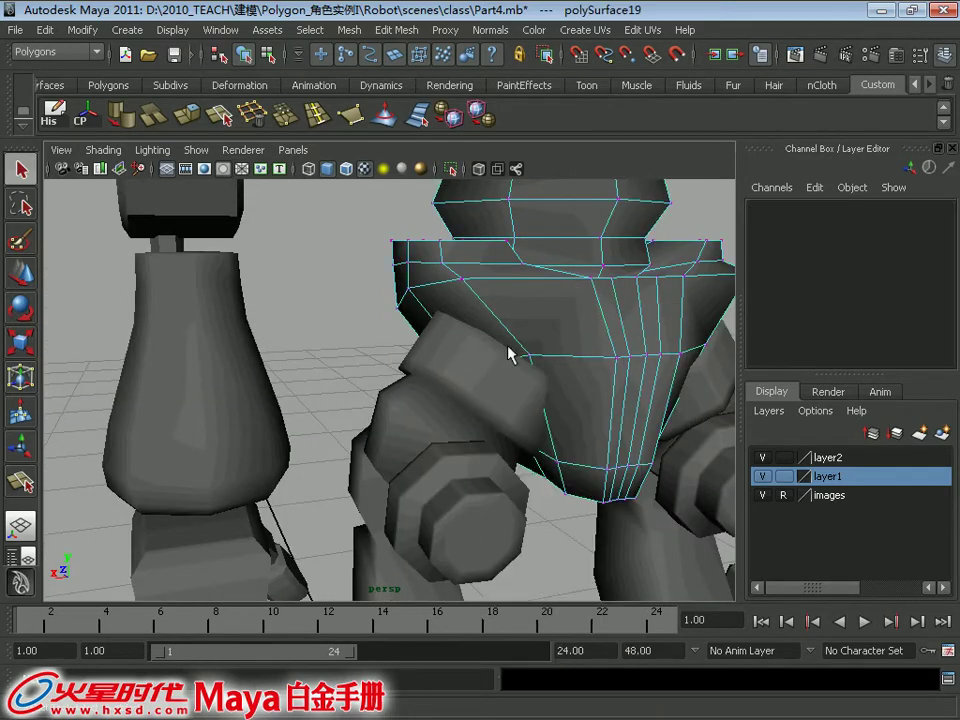
click(528, 356)
alt+drag(529, 362, 541, 398)
key(ctrl+z)
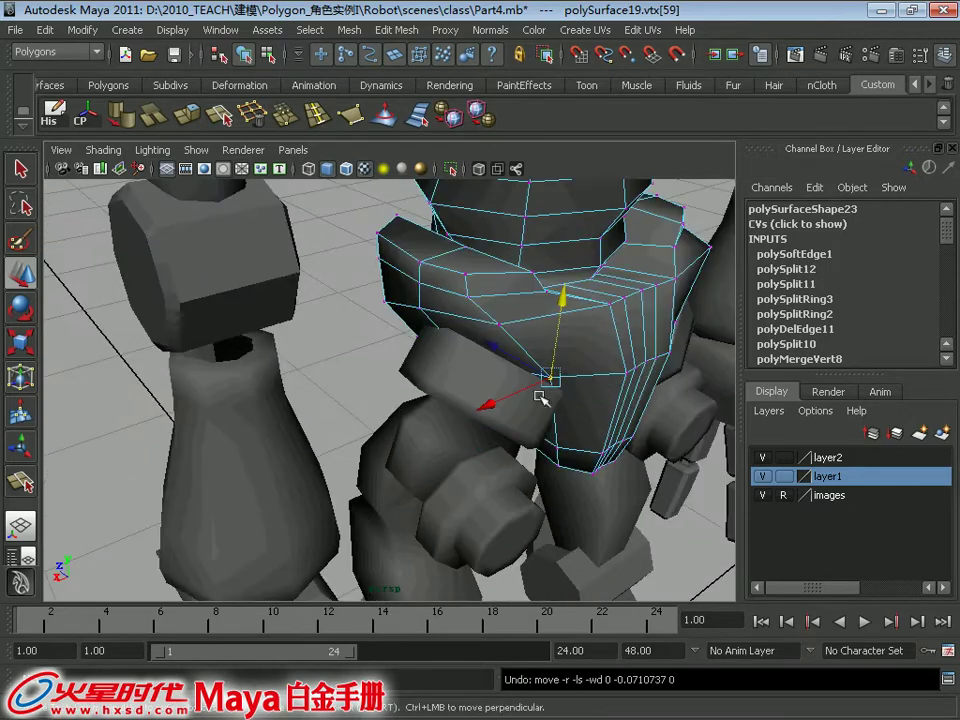
alt+drag(498, 352, 528, 247)
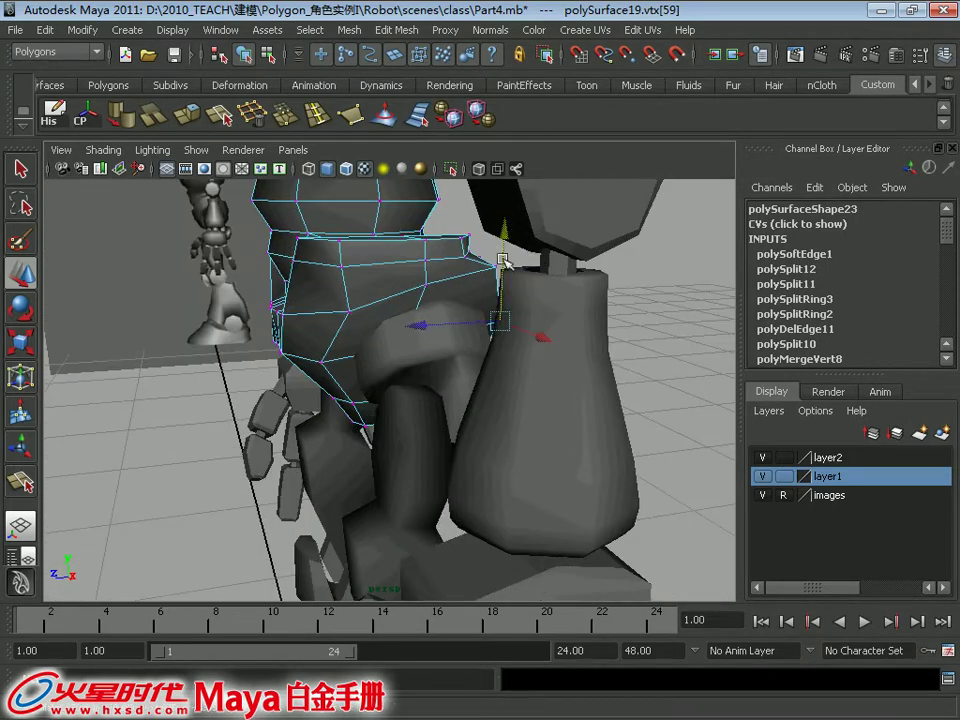
Select only the ring of faces at the pelvis end of the hip joint, ready to move
right_drag(451, 284, 518, 243)
click(448, 318)
shift+click(383, 286)
alt+drag(383, 286, 444, 386)
right_drag(452, 332, 456, 381)
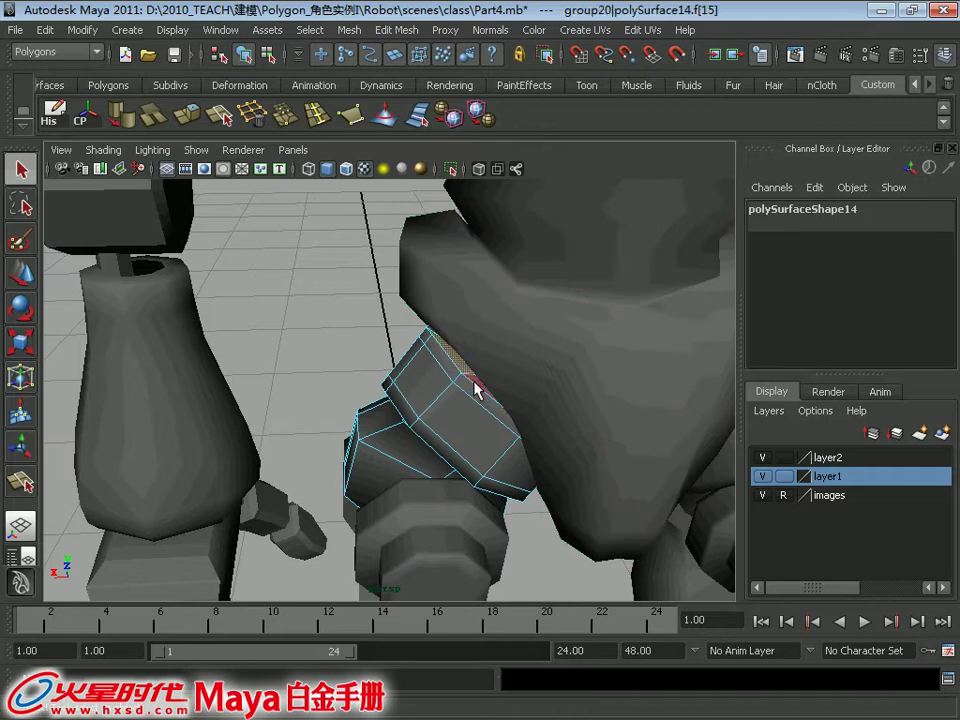
alt+drag(507, 386, 532, 374)
alt+drag(442, 374, 444, 306)
drag(381, 249, 286, 337)
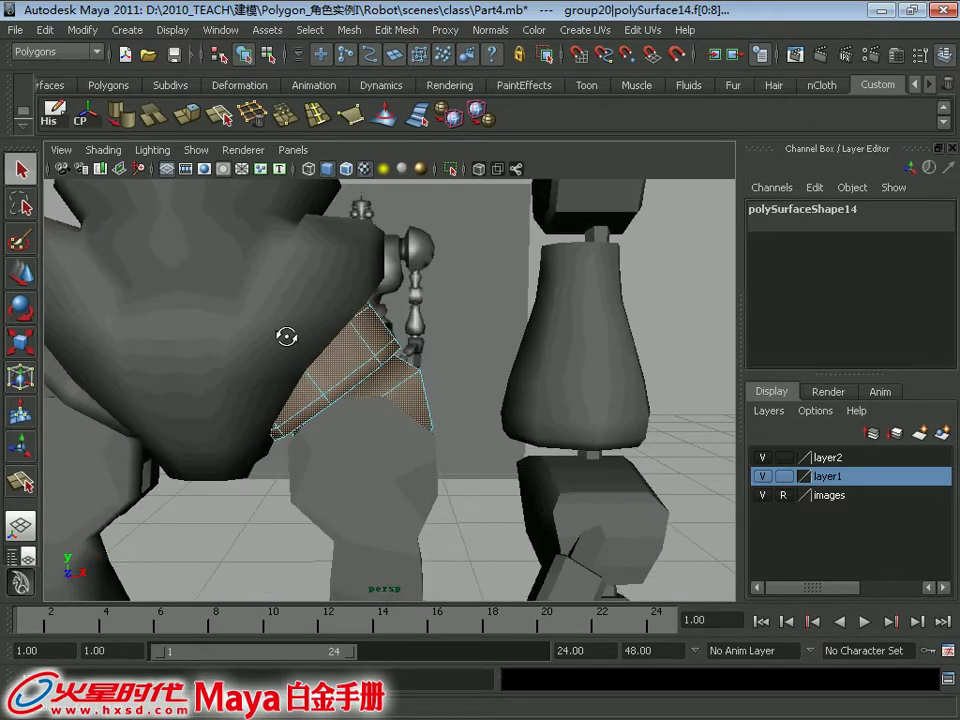
ctrl+drag(348, 355, 499, 468)
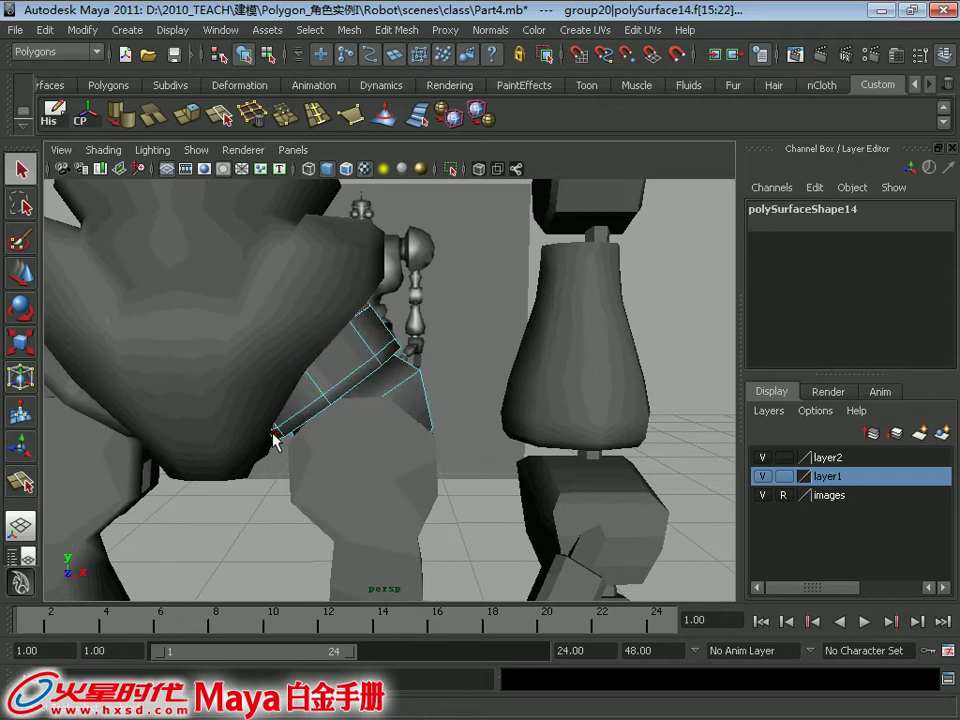
alt+drag(362, 353, 380, 340)
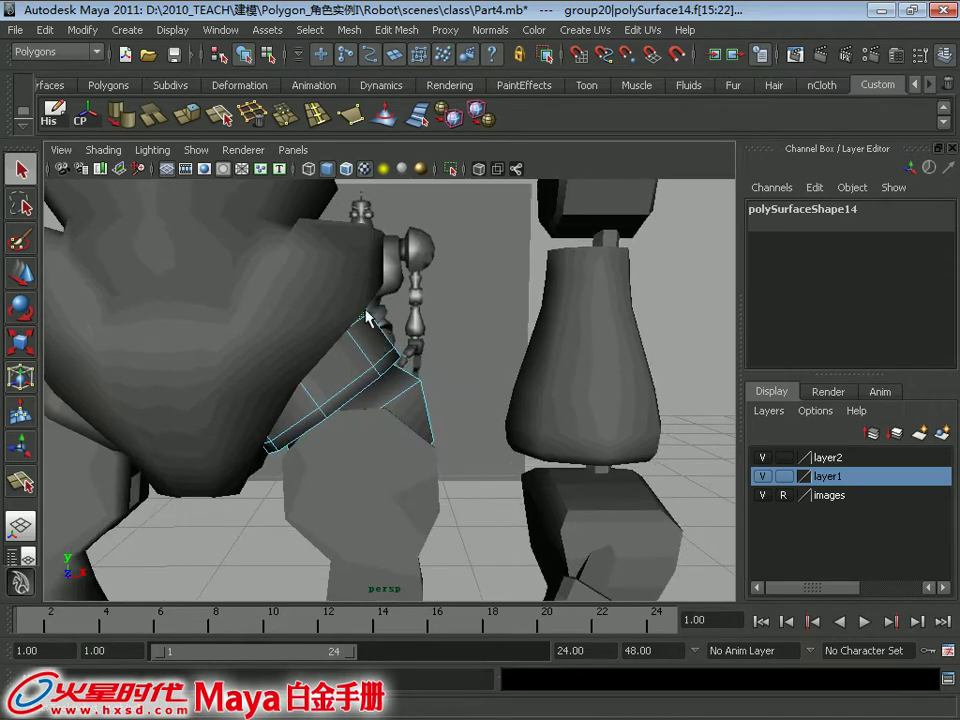
key(w)
alt+drag(309, 337, 480, 357)
key(q)
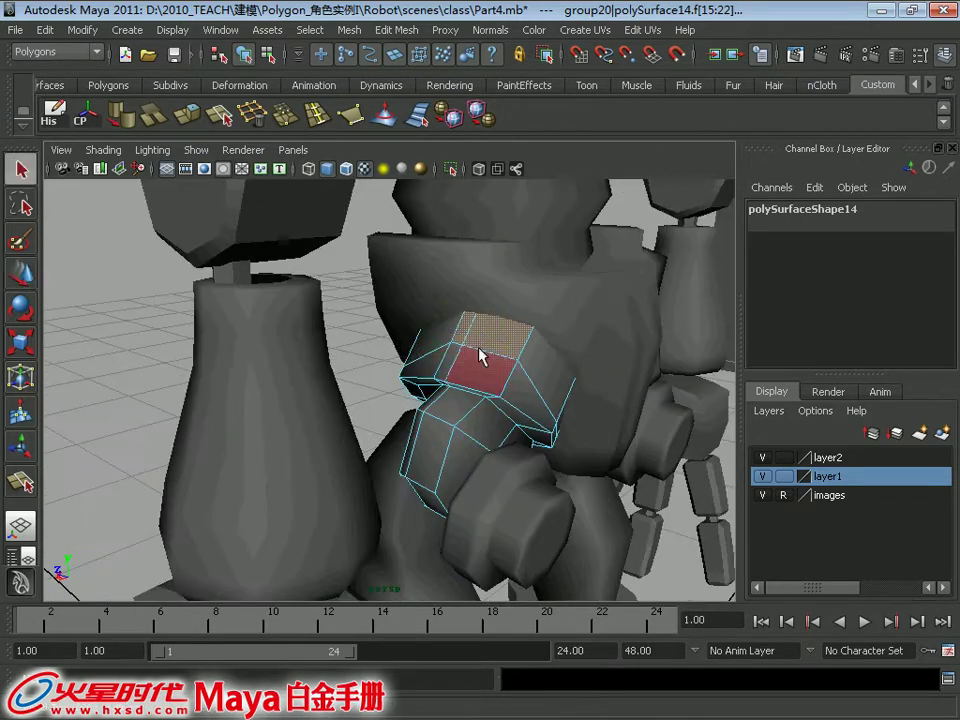
Join the pelvis and the hip joint with a Boolean Union
right_drag(492, 332, 584, 306)
alt+drag(529, 386, 558, 362)
shift+click(495, 379)
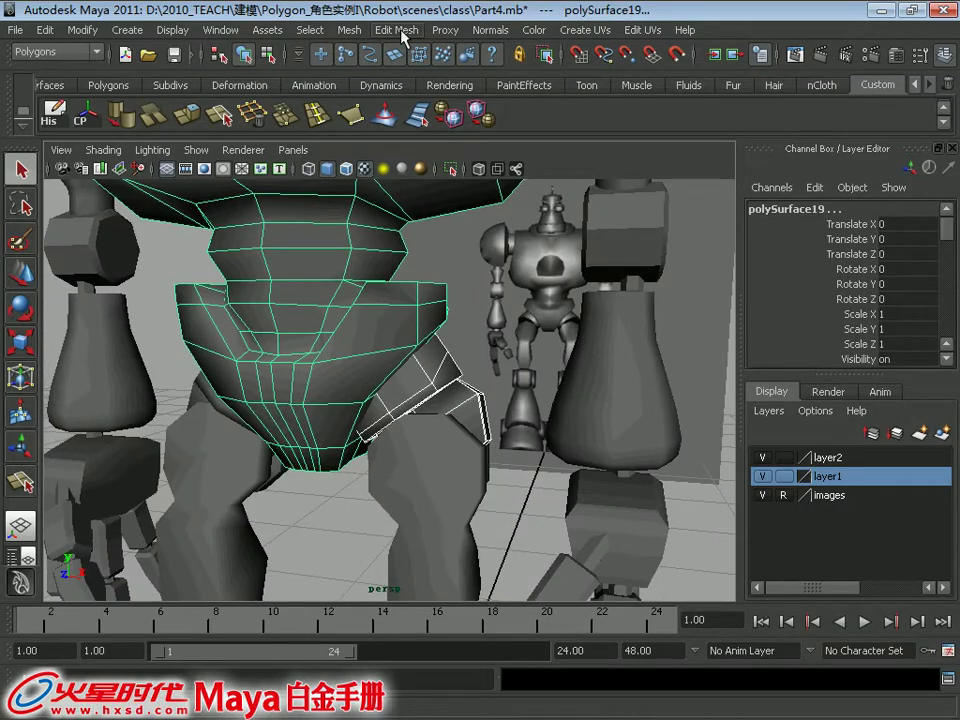
click(349, 29)
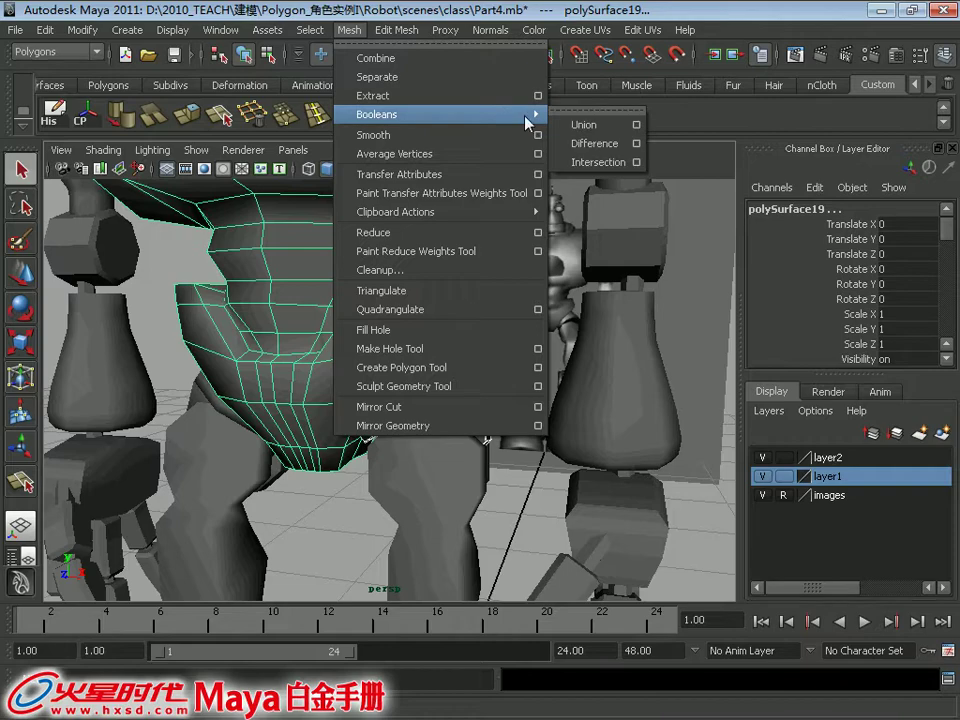
click(612, 125)
Merge two pairs of close vertices along the seam between the hip joint and the pelvis
alt+drag(520, 340, 418, 309)
right_drag(418, 309, 352, 303)
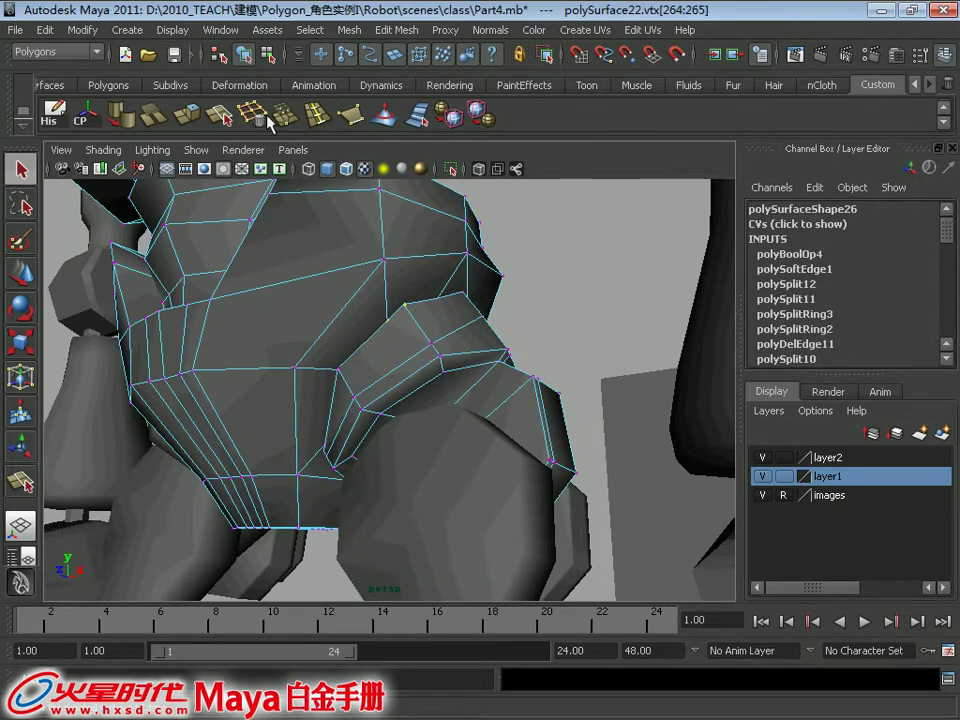
click(282, 120)
alt+drag(403, 281, 375, 268)
key(g)
Delete the surplus edges on the hip joint's upper faces and the adjoining pelvis surface
right_drag(434, 307, 435, 258)
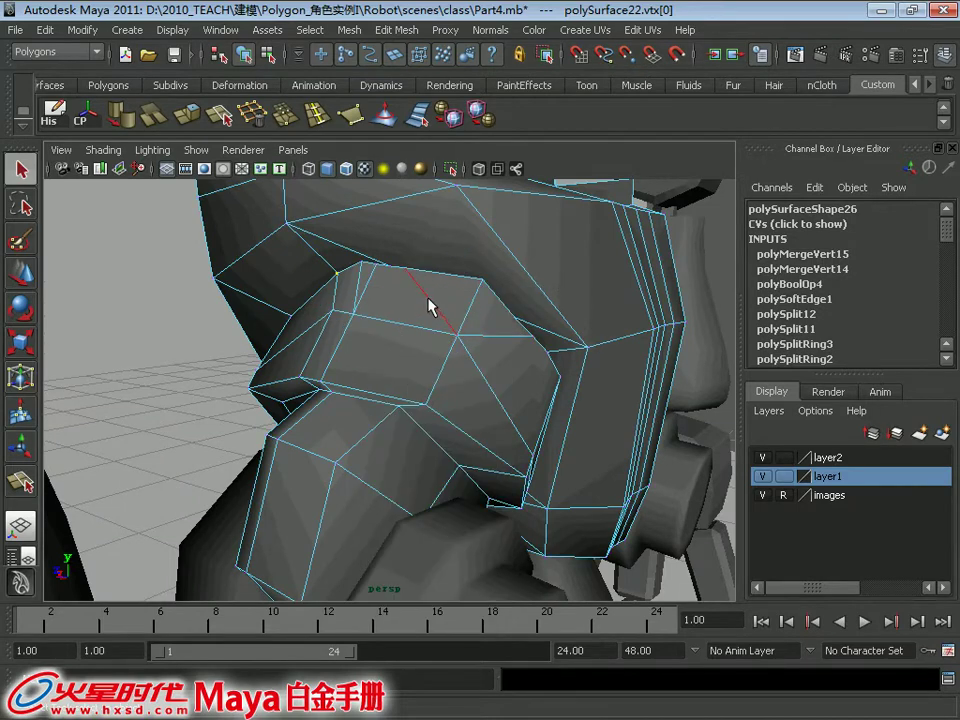
mouse_move(364, 309)
alt+mouse_down()
mouse_move(388, 311)
mouse_move(346, 312)
alt+mouse_up()
shift+click(476, 369)
alt+drag(519, 326, 508, 307)
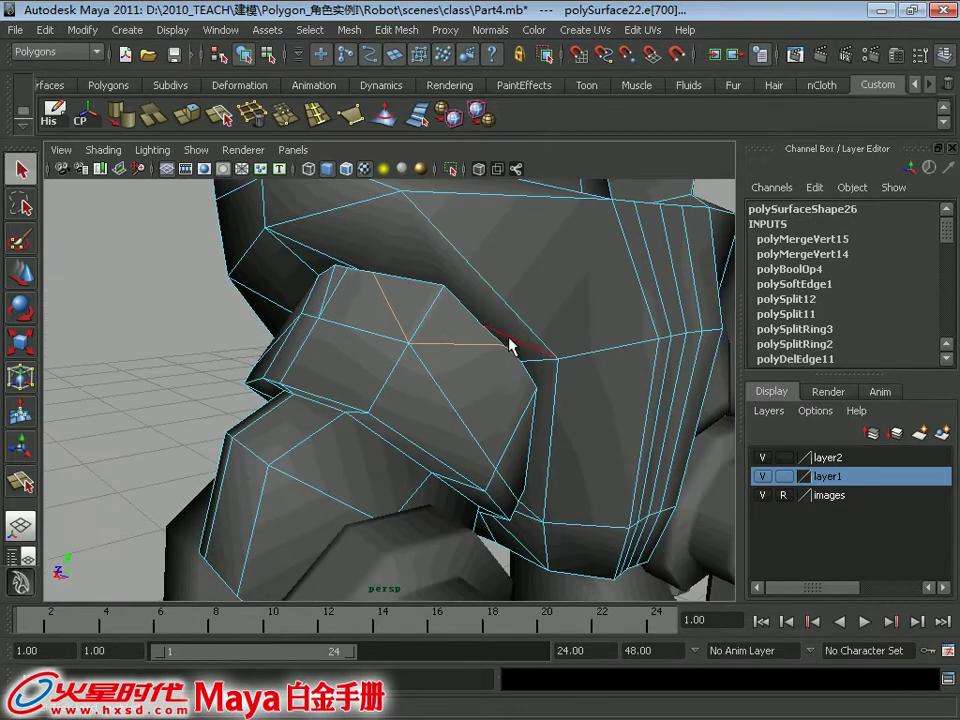
alt+drag(380, 222, 420, 208)
click(256, 117)
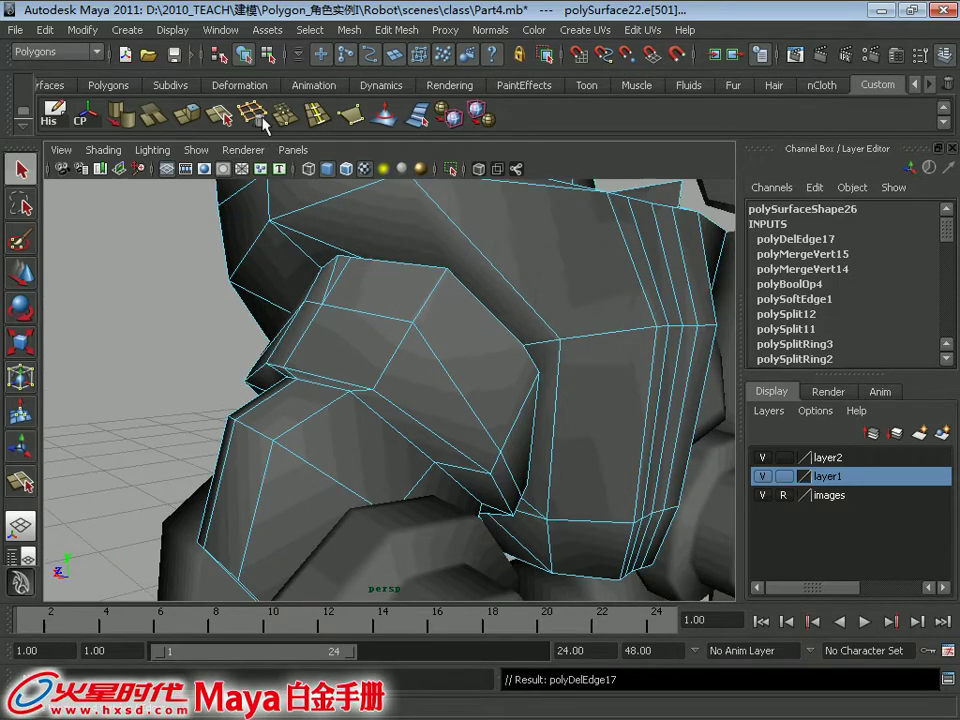
Split a new edge on the mesh around the hip joint and delete the mesh's construction history
alt+drag(408, 305, 422, 298)
alt+middle_drag(422, 298, 421, 355)
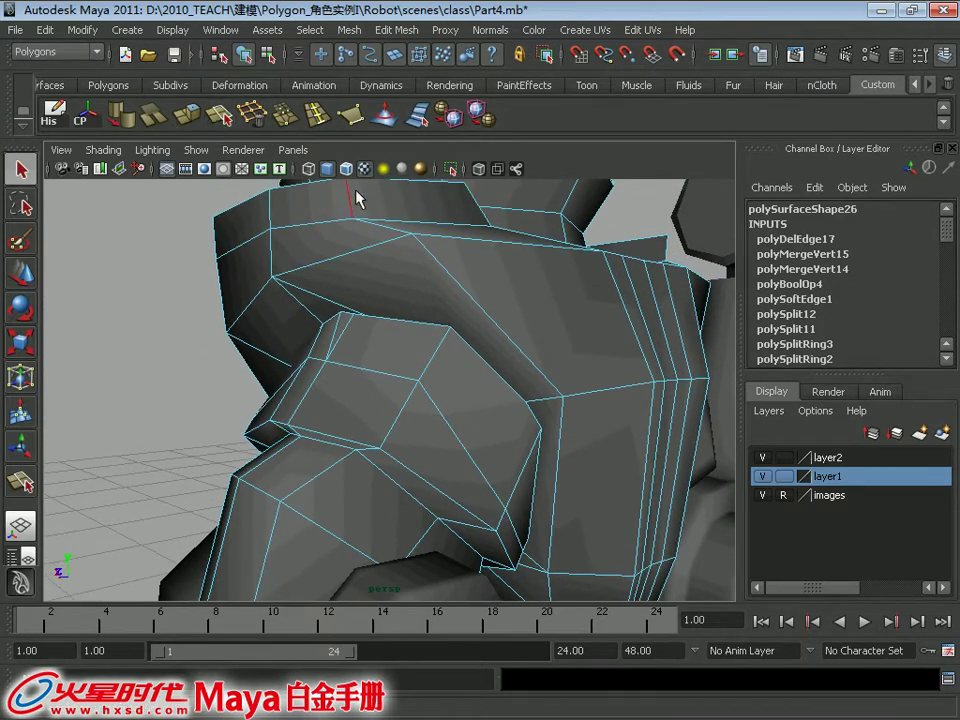
click(443, 323)
key(Return)
alt+drag(457, 330, 313, 252)
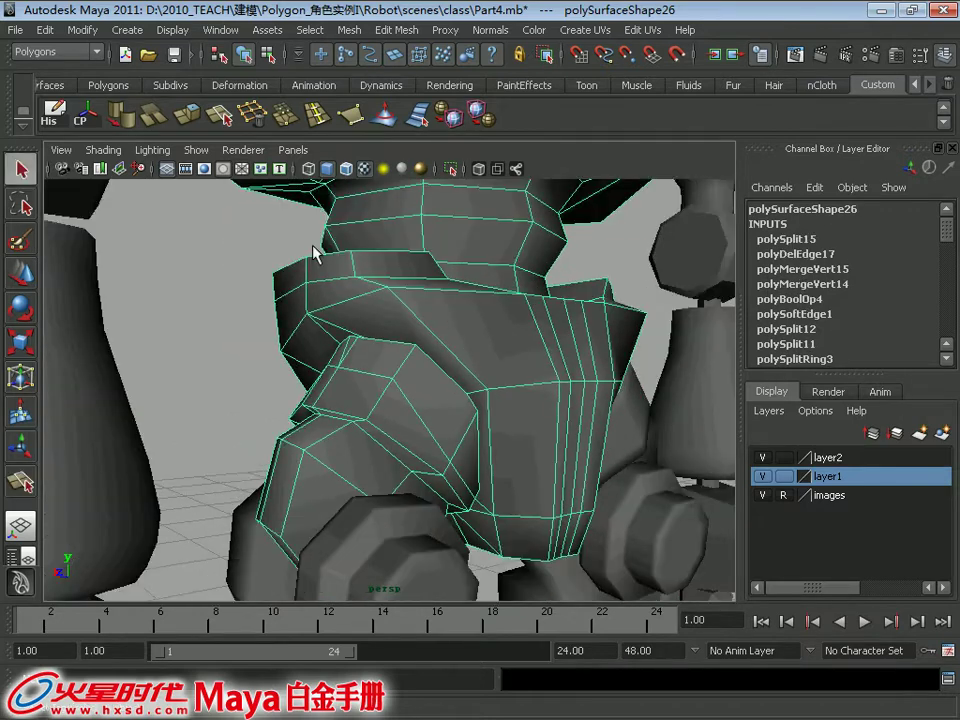
click(63, 124)
Delete the short edge on top of the hip joint and the diagonal edge running from it across the pelvis
alt+drag(371, 313, 457, 352)
right_drag(456, 333, 393, 318)
key(F8)
click(491, 398)
alt+drag(491, 398, 409, 339)
right_drag(409, 339, 460, 311)
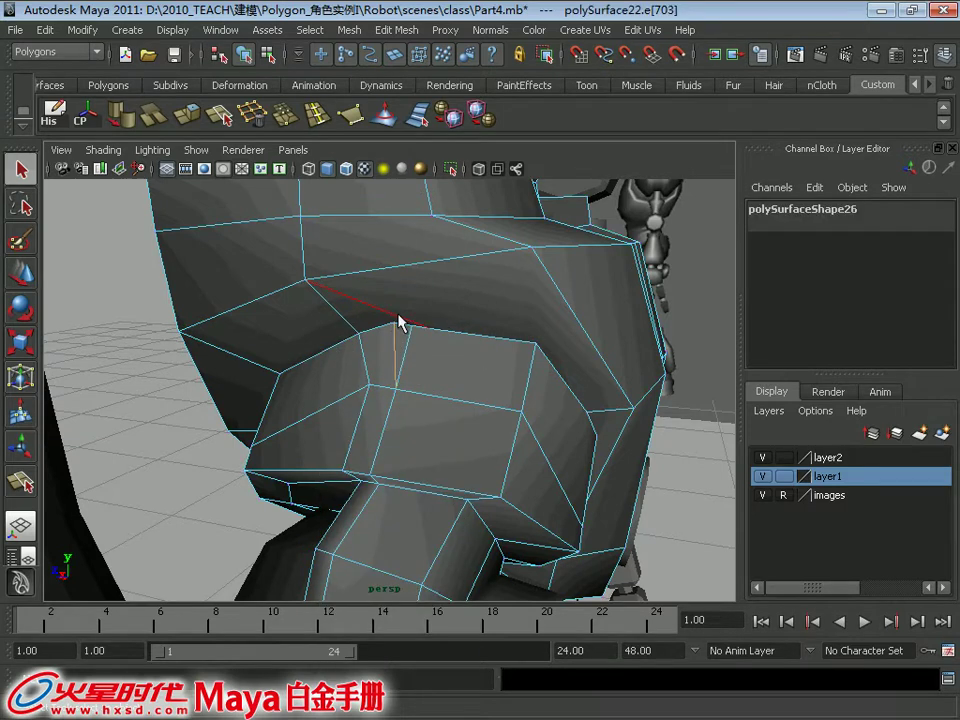
alt+drag(389, 231, 397, 237)
Split new edges from the hip joint's upper rim up across the pelvis side to continue the joint's edge loops
click(212, 128)
alt+drag(495, 352, 416, 282)
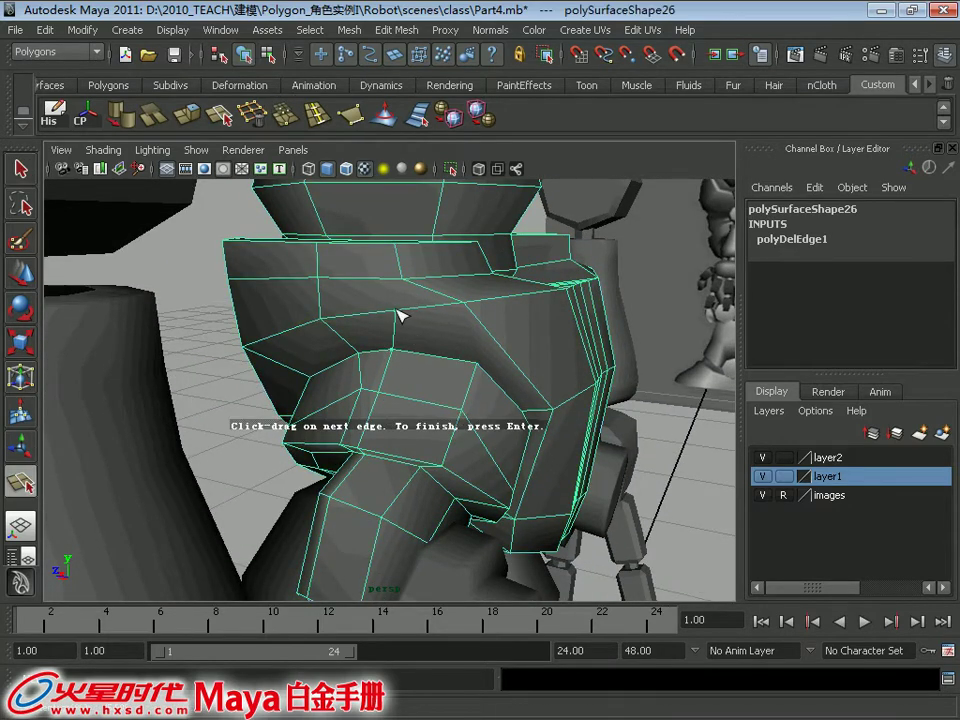
key(Return)
alt+drag(525, 311, 480, 345)
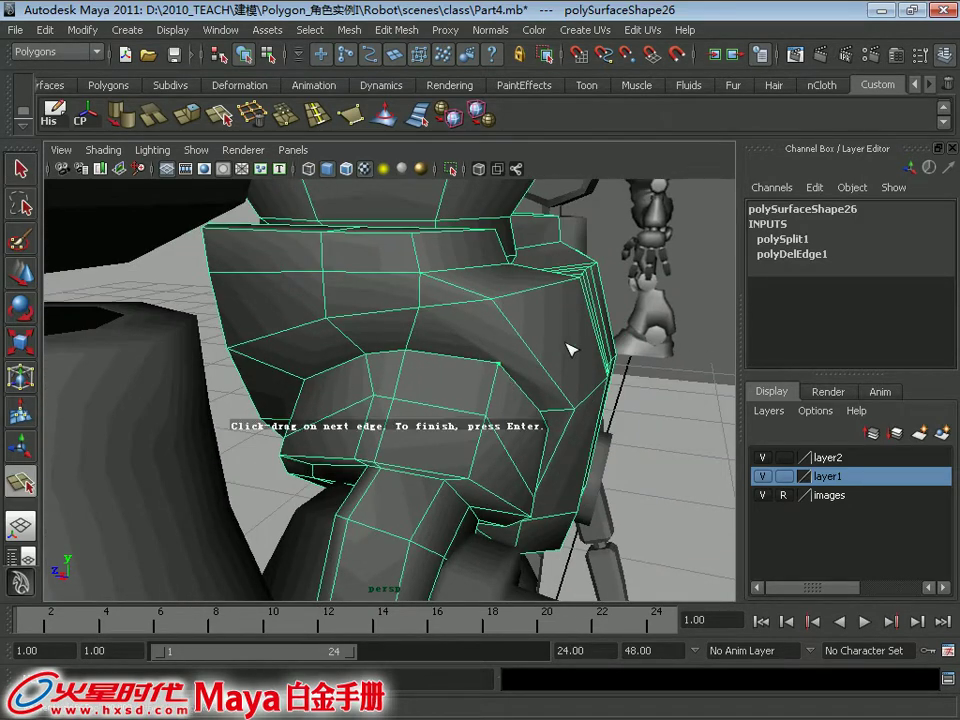
key(q)
Split a new edge path across the upper pelvis and down its front, and delete the short diagonal it replaces
alt+drag(501, 343, 412, 352)
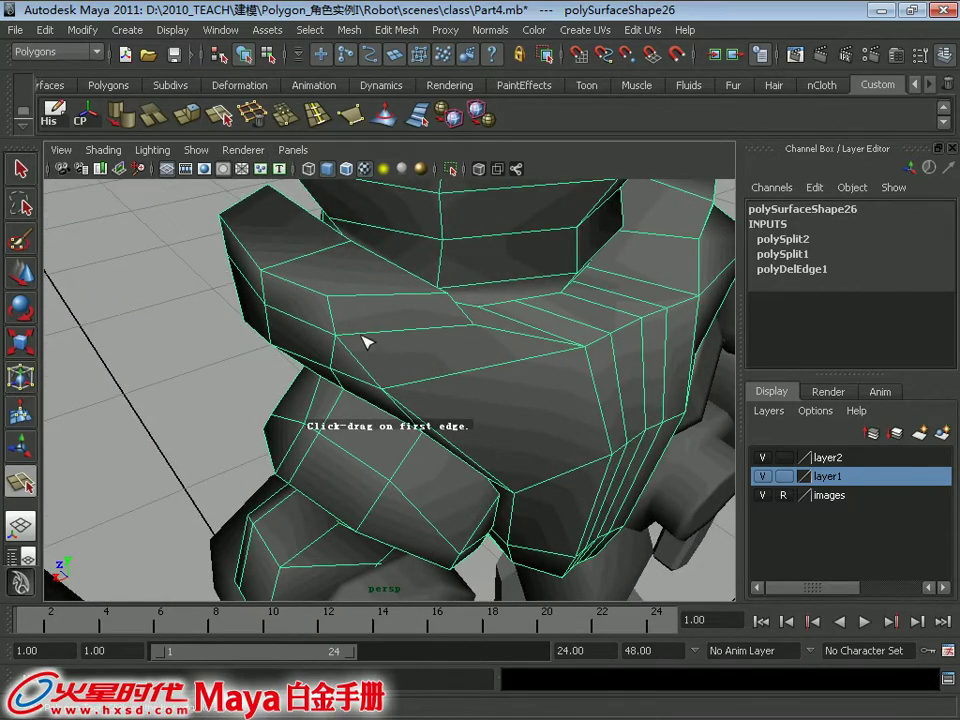
alt+drag(563, 440, 580, 410)
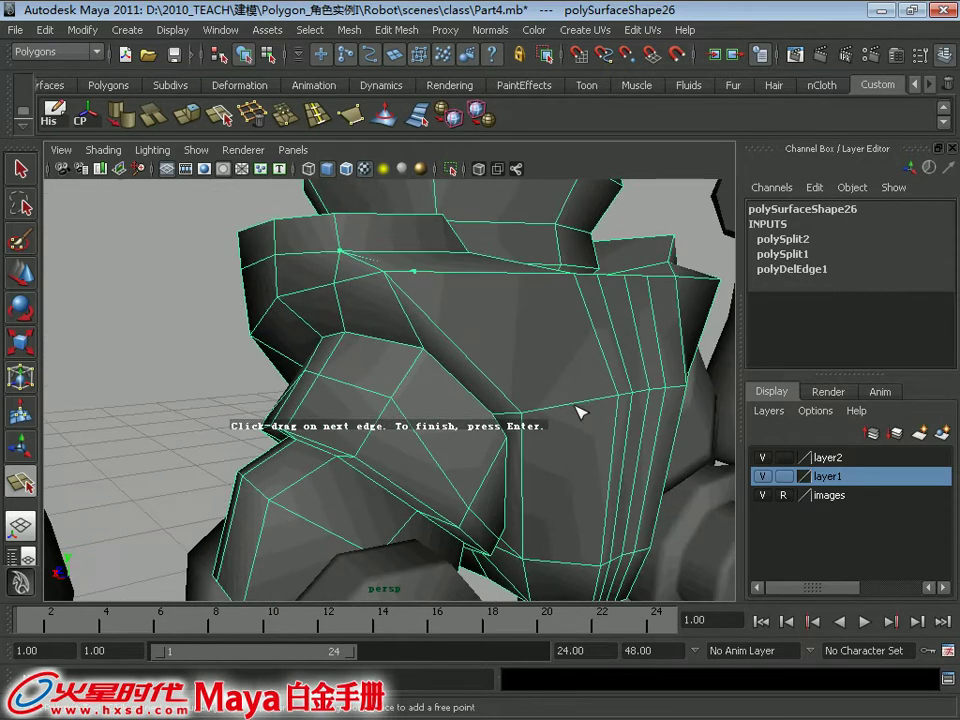
key(Return)
alt+drag(507, 347, 499, 336)
right_drag(497, 335, 454, 292)
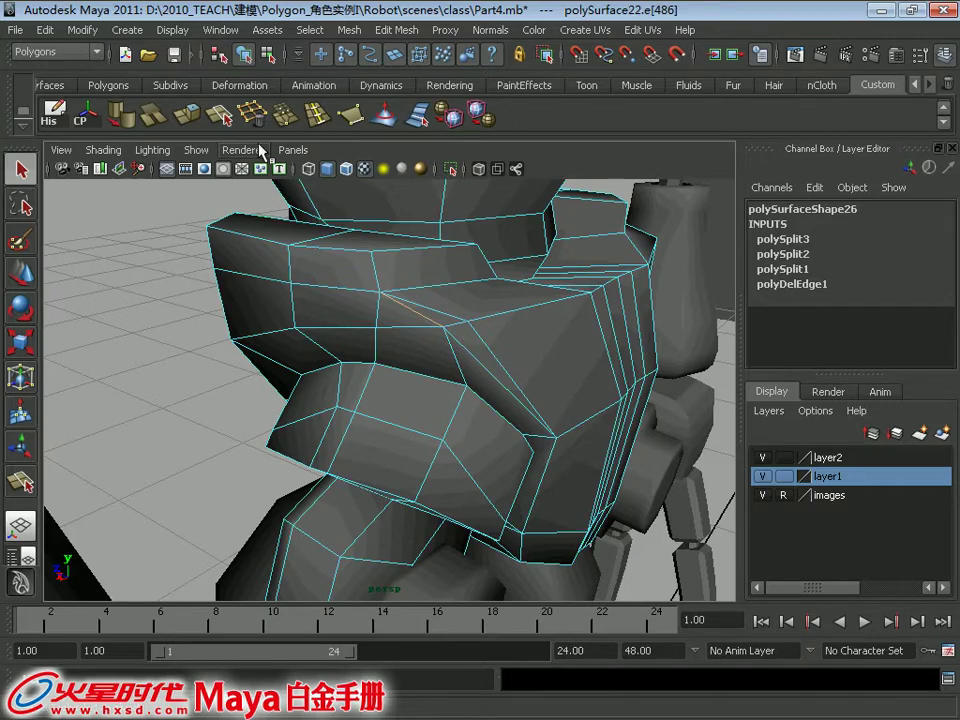
alt+drag(524, 349, 445, 342)
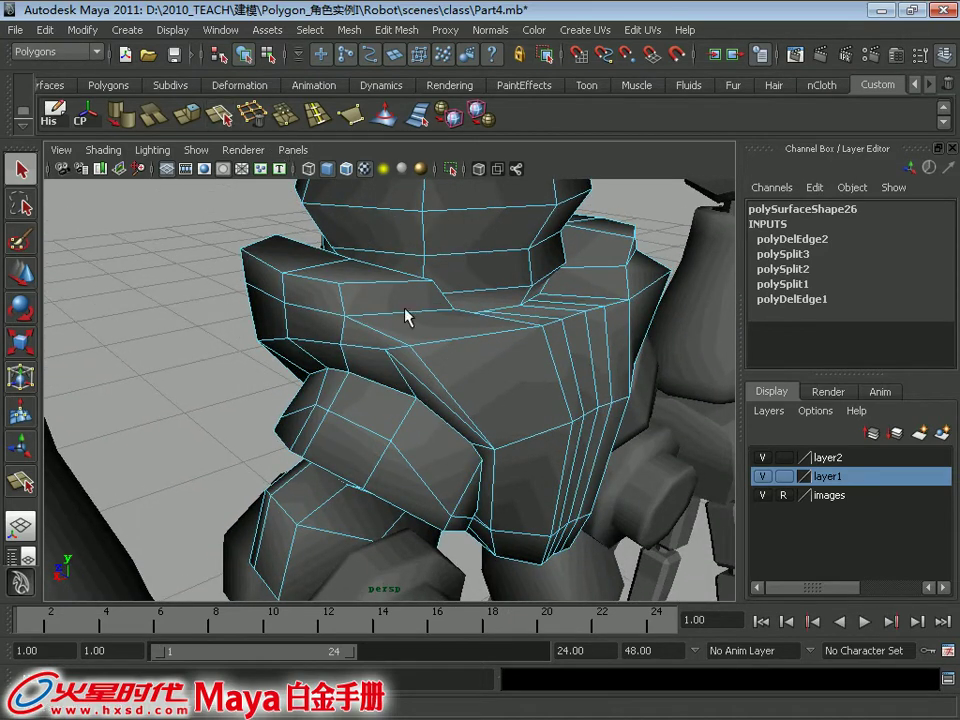
Split the front pelvis edge path on down to the bottom rim, and delete the redundant diagonal edge above the hip joint
alt+drag(517, 452, 533, 426)
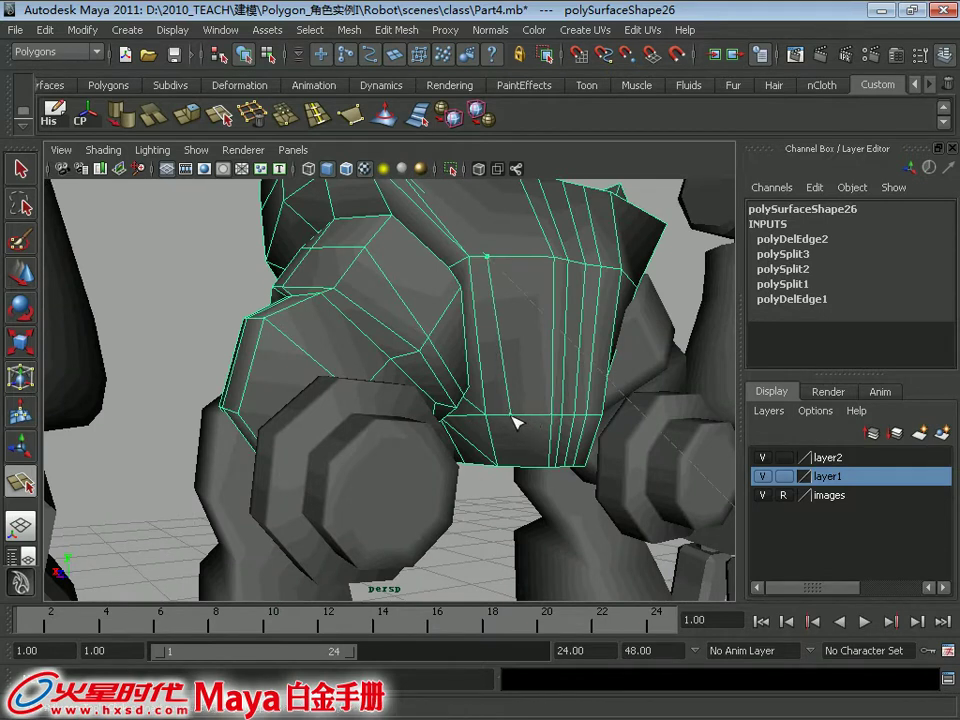
key(Return)
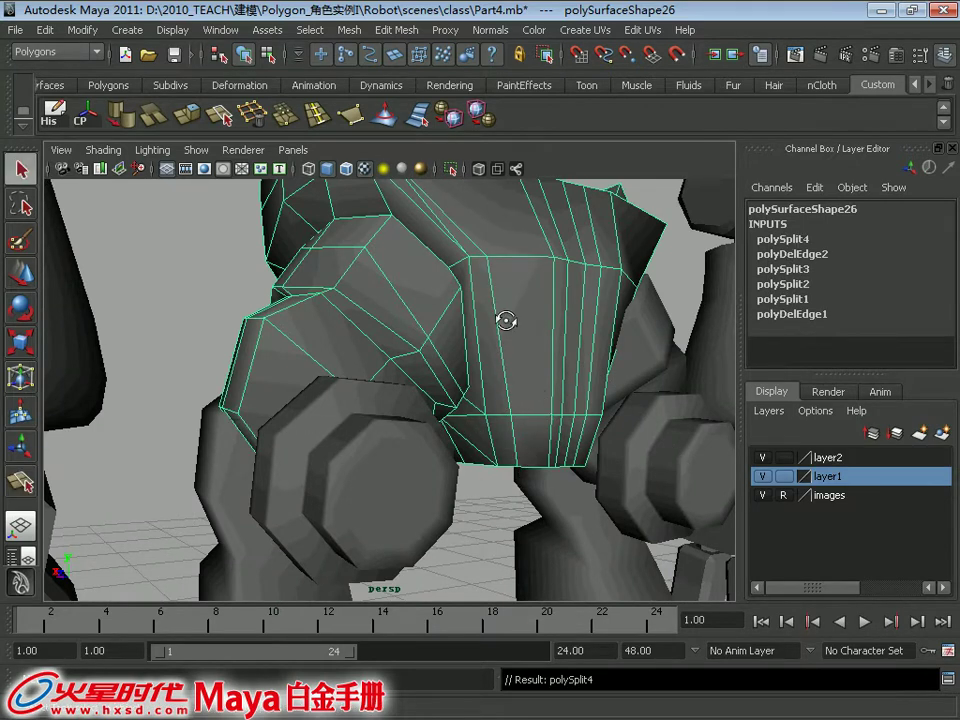
alt+drag(506, 321, 493, 311)
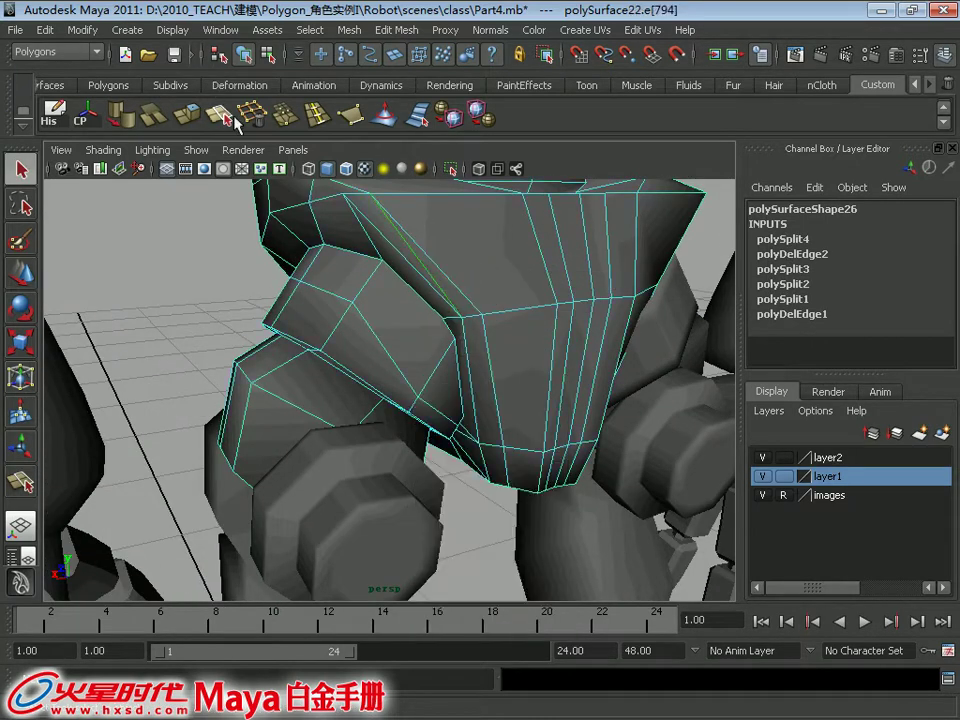
alt+drag(440, 358, 504, 360)
Merge the two close vertices at the front of the seam between the hip joint and the pelvis
right_click(478, 302)
right_drag(473, 300, 406, 301)
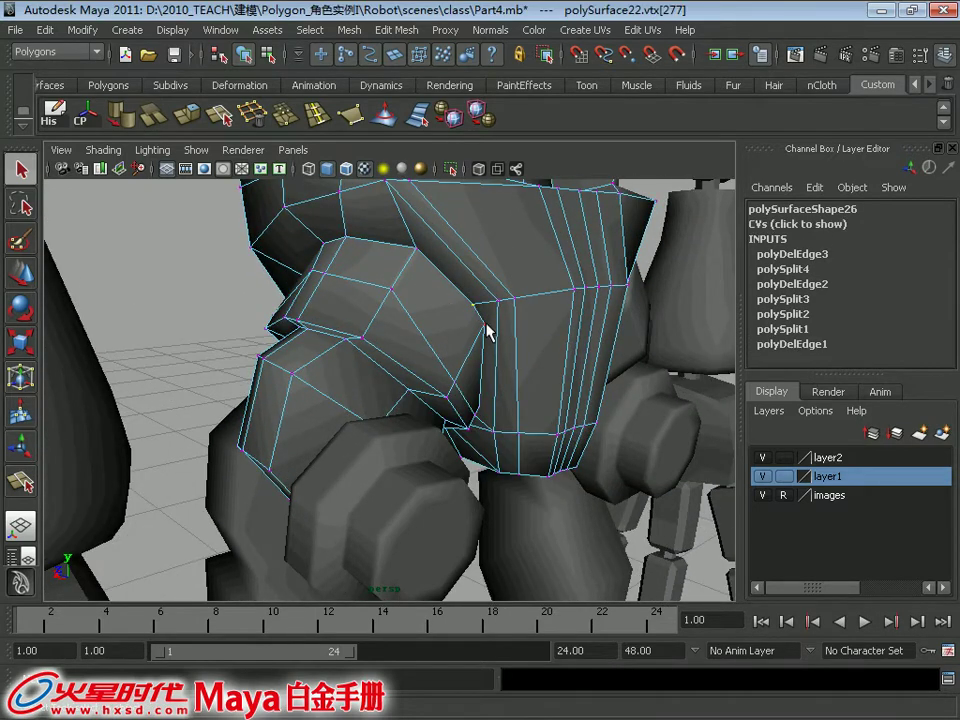
click(288, 118)
Delete the surplus edge on the underside of the pelvis beside the hip joint
alt+drag(525, 321, 322, 408)
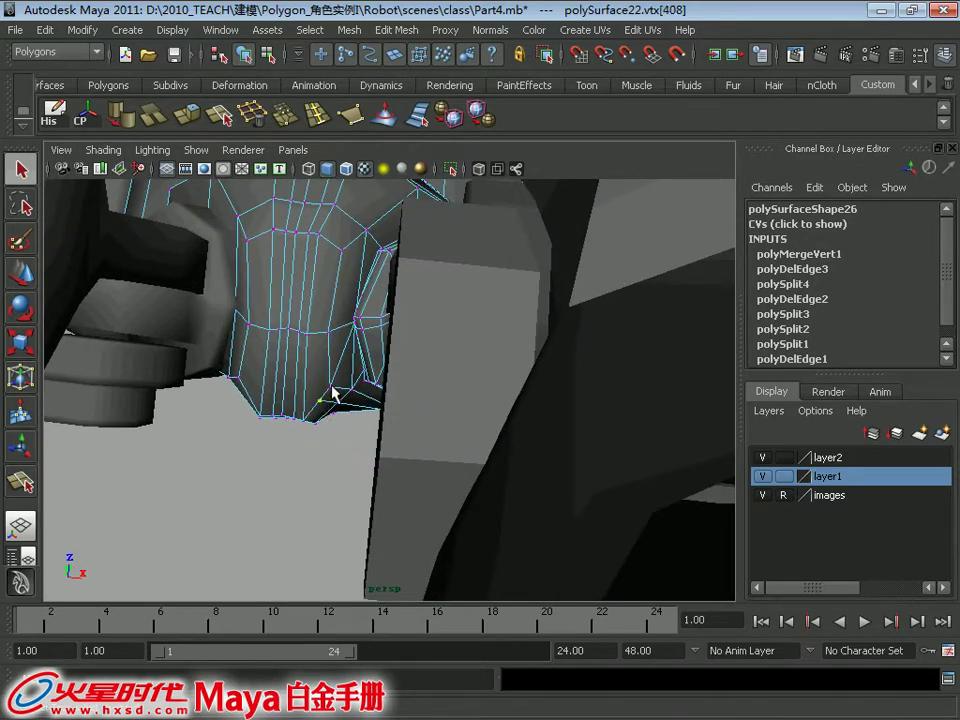
alt+drag(385, 316, 311, 364)
right_drag(312, 335, 315, 298)
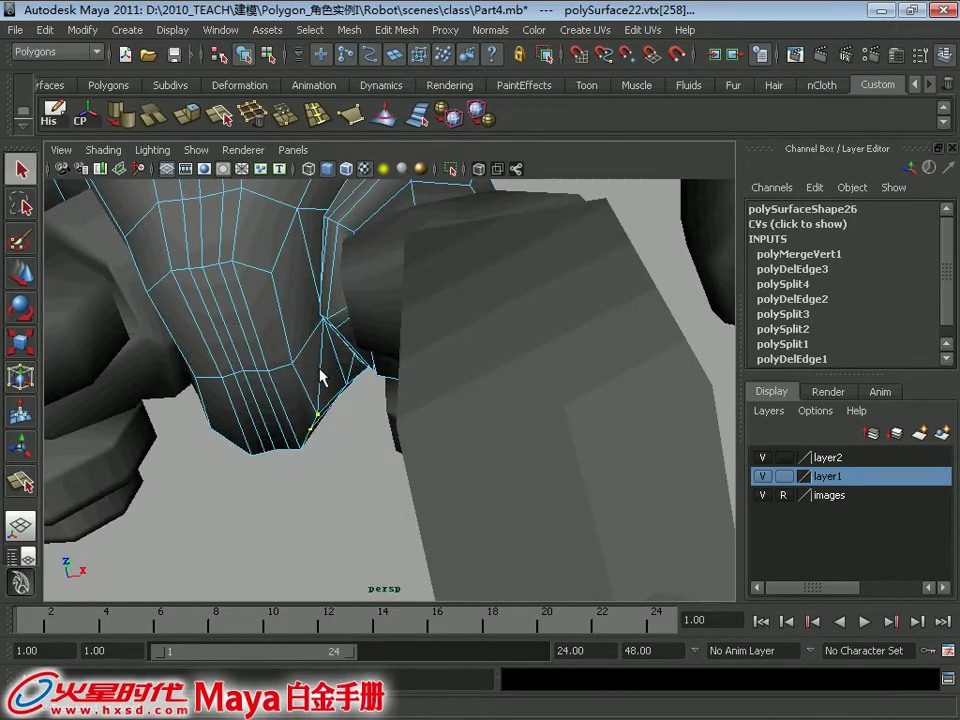
click(320, 375)
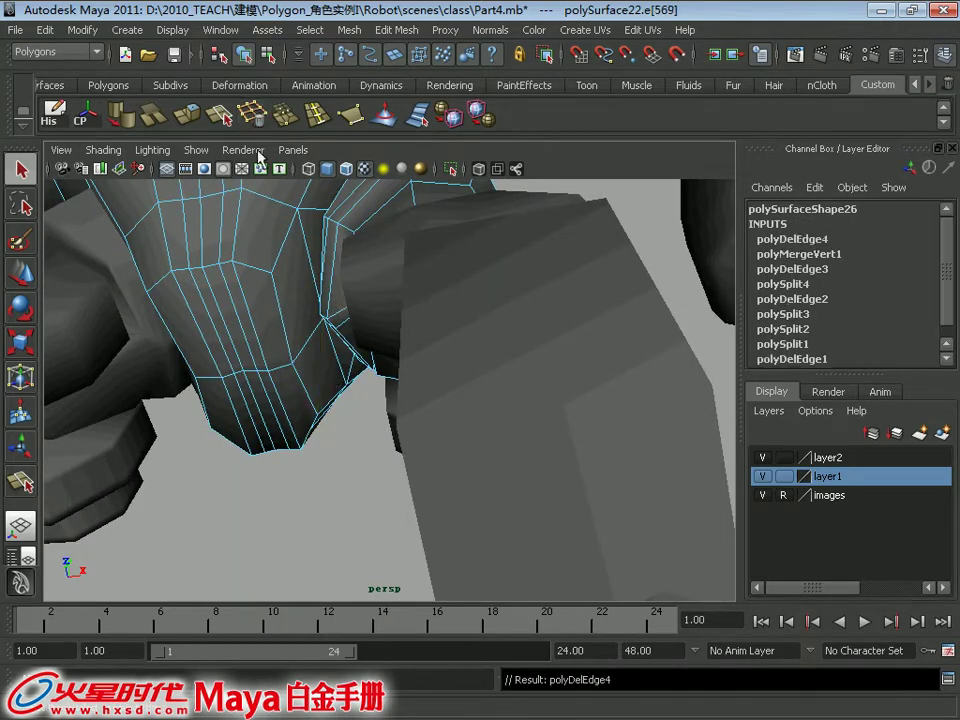
Delete all faces on one half of the torso and pelvis mesh, using the front view and the body's centre line as the boundary
scroll(272, 287, down, 6)
alt+drag(272, 287, 334, 319)
alt+middle_drag(334, 319, 318, 398)
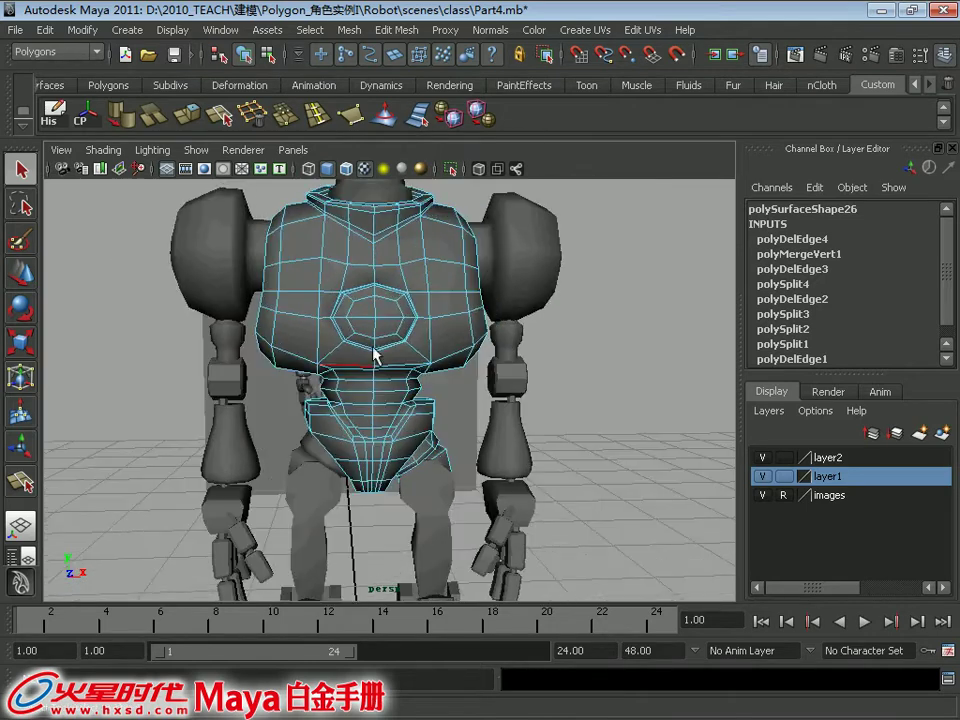
right_click(385, 263)
click(381, 307)
scroll(388, 313, down, 4)
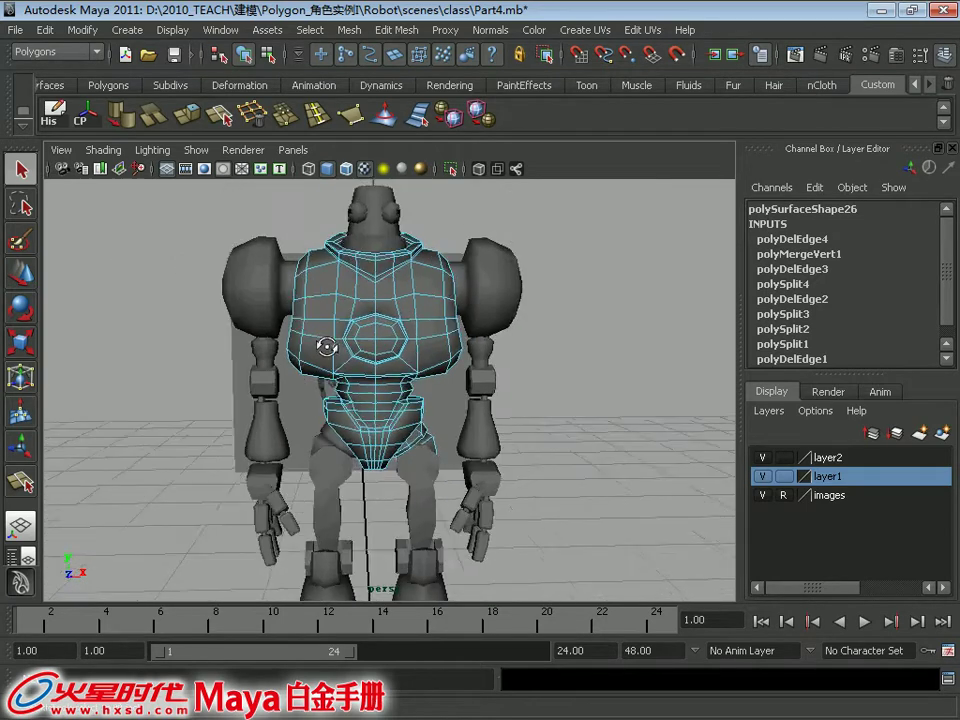
key(space)
key(space)
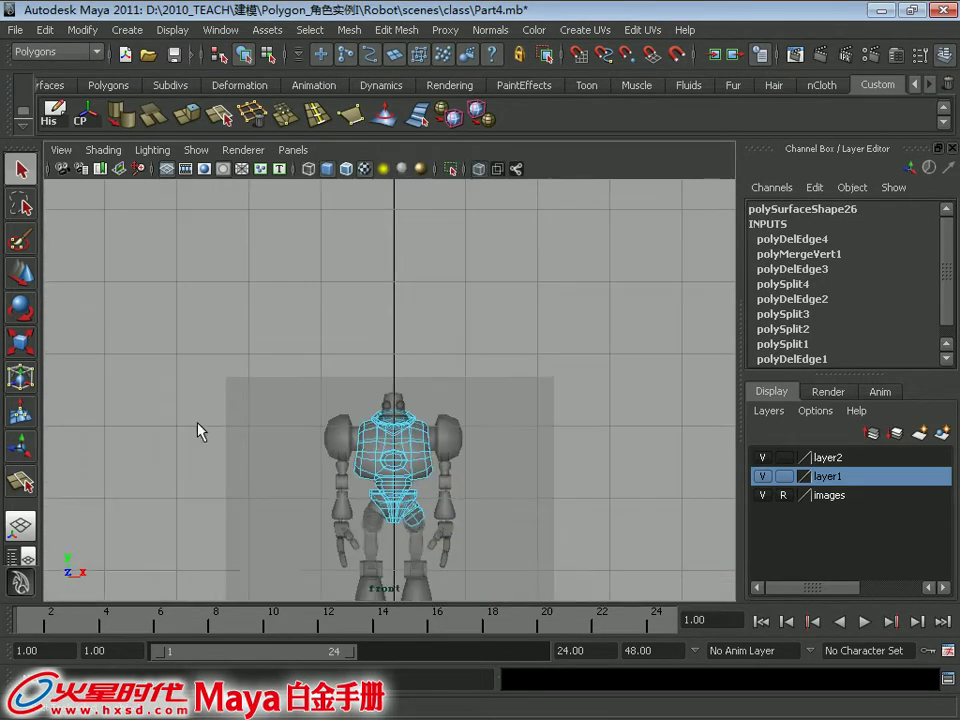
scroll(321, 347, up, 5)
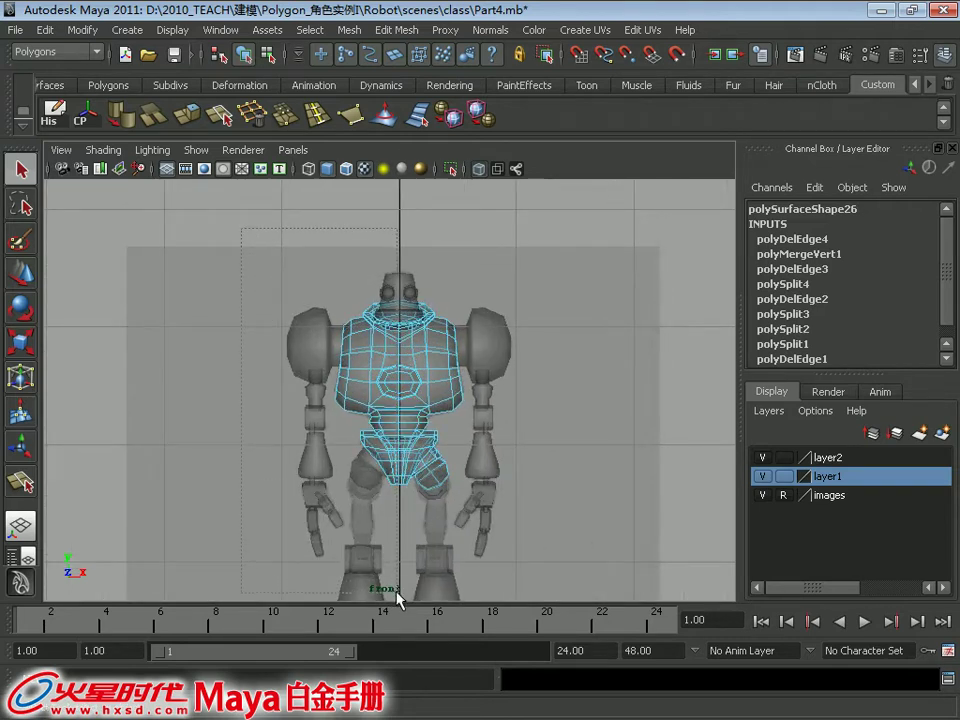
key(Delete)
scroll(440, 430, up, 3)
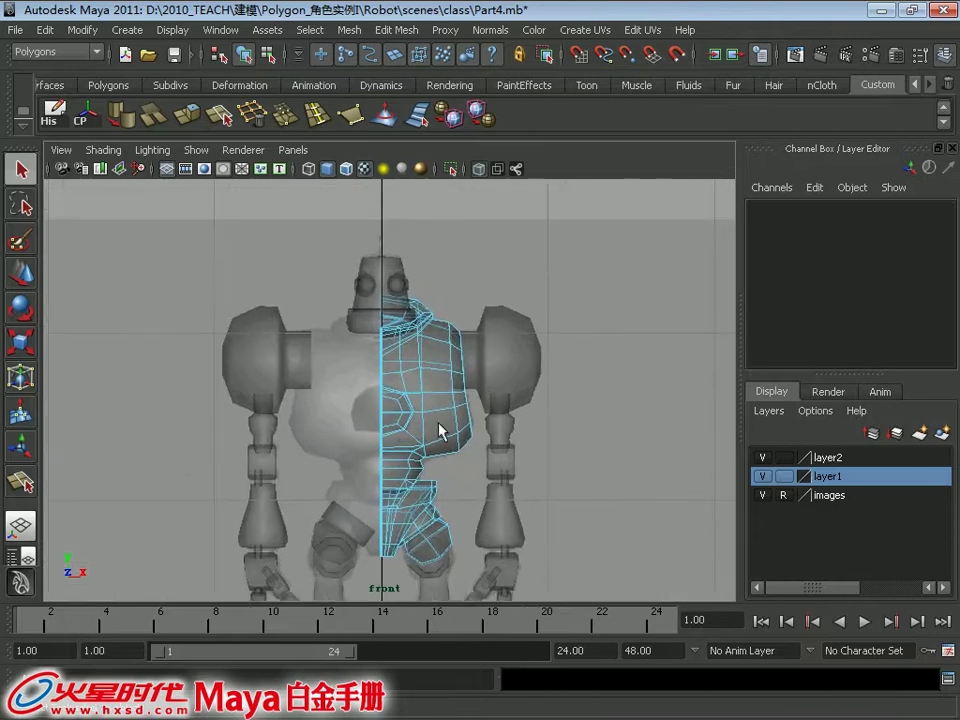
Hide every other robot part so that only the remaining half torso stays in view
key(space)
key(space)
alt+drag(460, 320, 577, 314)
right_drag(472, 275, 480, 270)
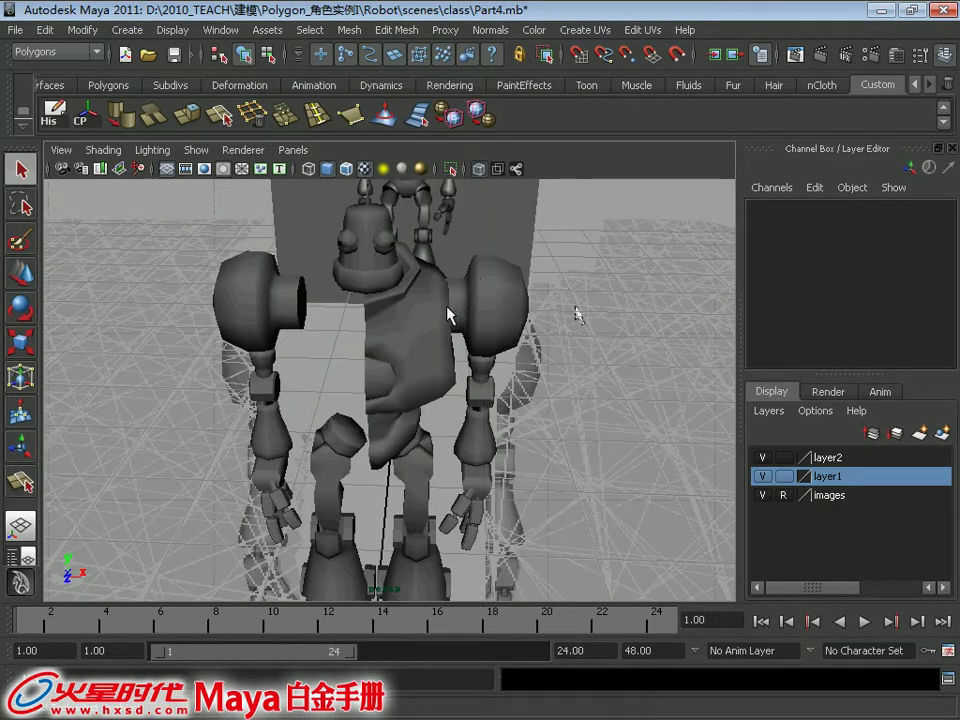
click(440, 320)
alt+right_drag(514, 350, 300, 260)
shift+drag(262, 226, 615, 537)
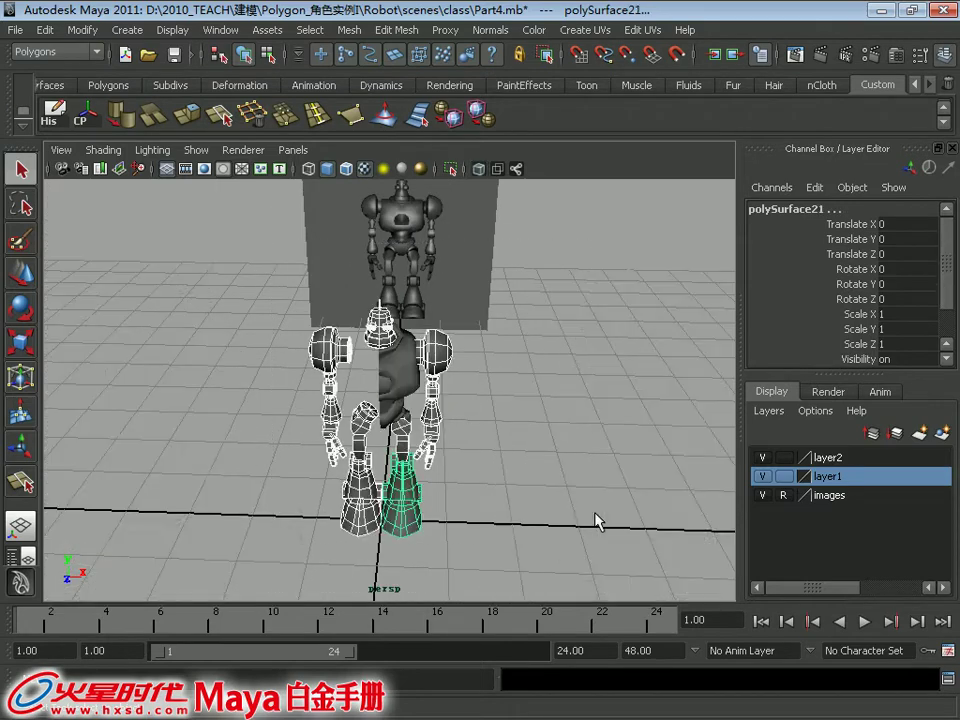
key(ctrl+h)
click(400, 365)
key(f)
Fill the triangular gap in the half chest emblem with the Append to Polygon Tool
alt+drag(432, 362, 432, 481)
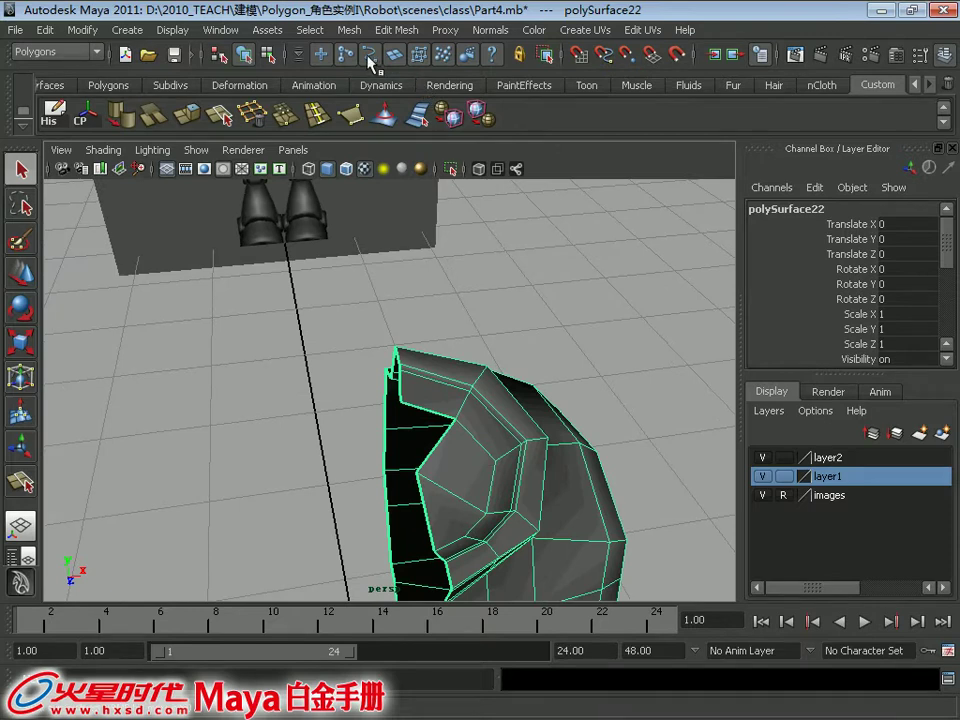
click(389, 30)
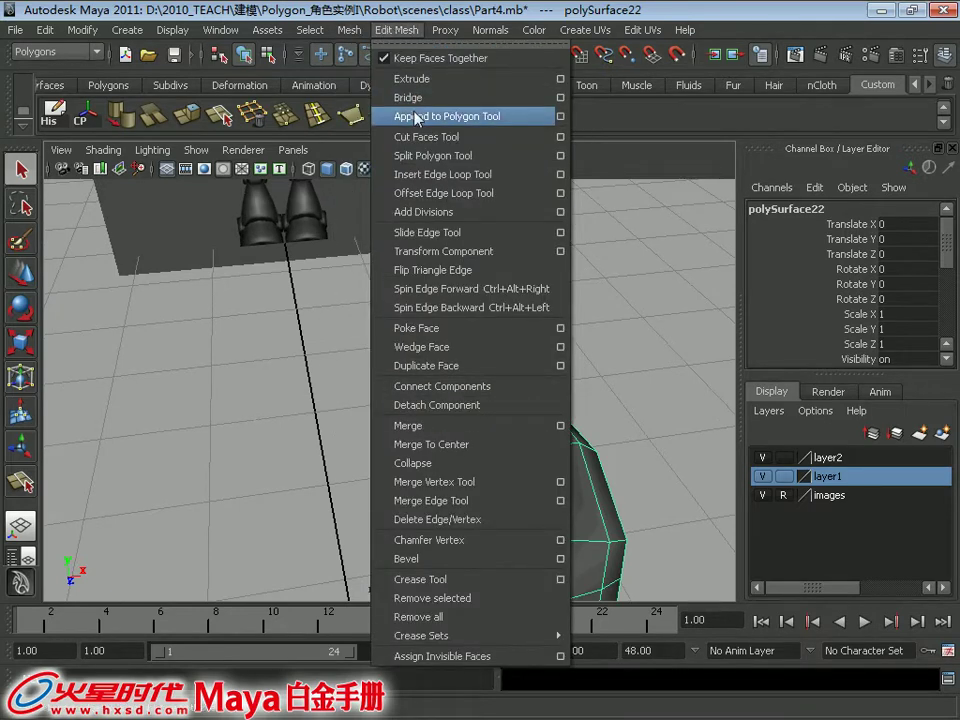
click(415, 117)
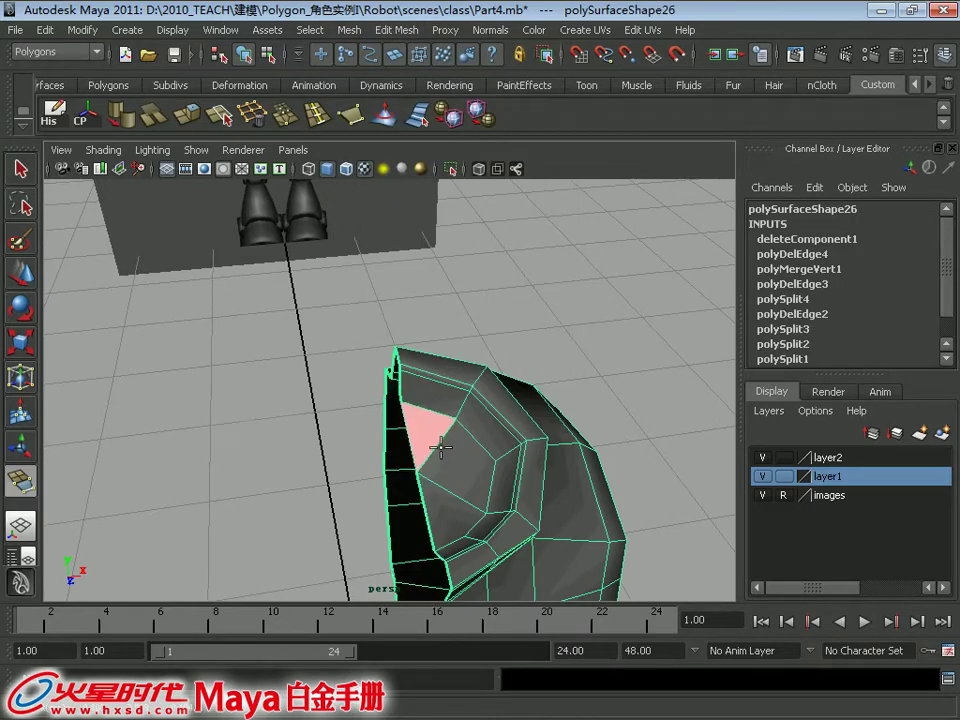
key(Return)
Split a new edge across the chest emblem cap down to the centre border, and delete the two old diagonal edges beside it
alt+drag(446, 450, 403, 418)
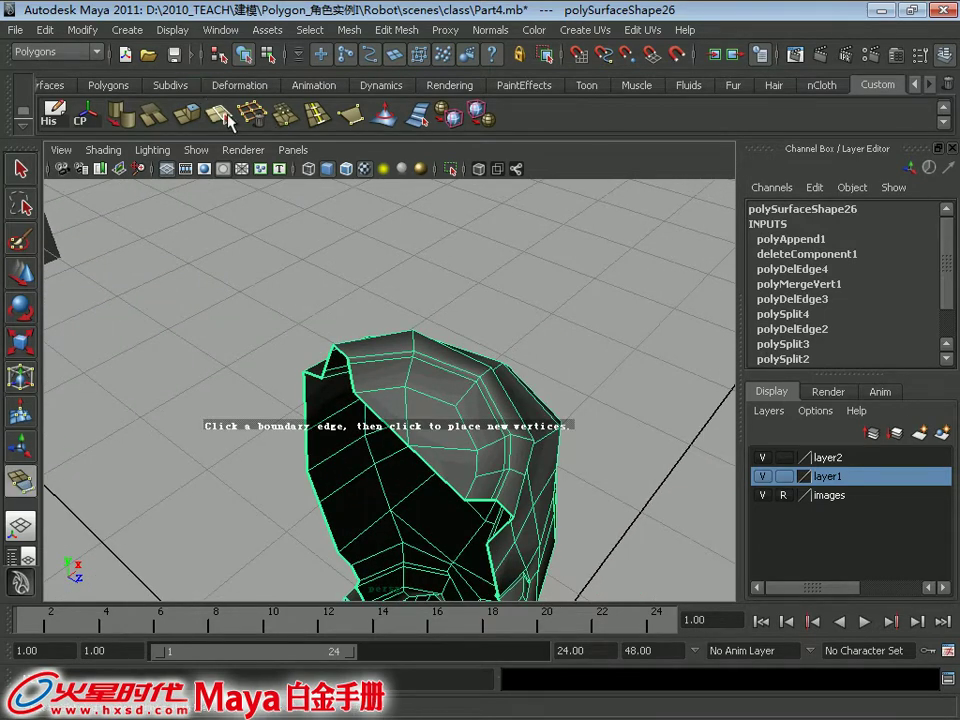
alt+drag(479, 466, 411, 436)
key(y)
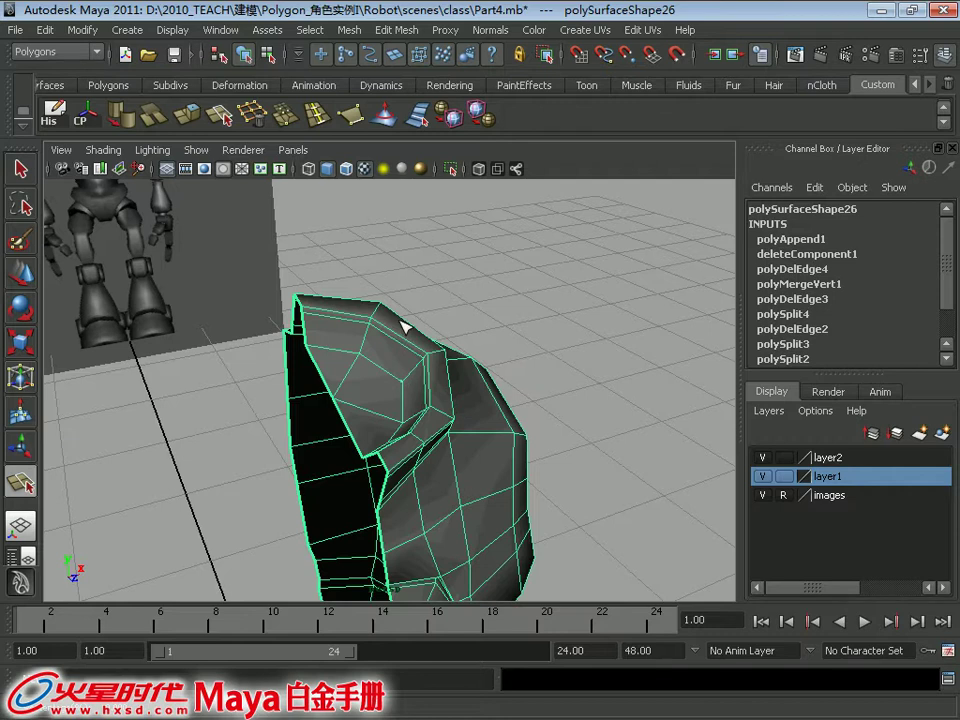
click(368, 447)
key(Return)
right_drag(370, 388, 375, 287)
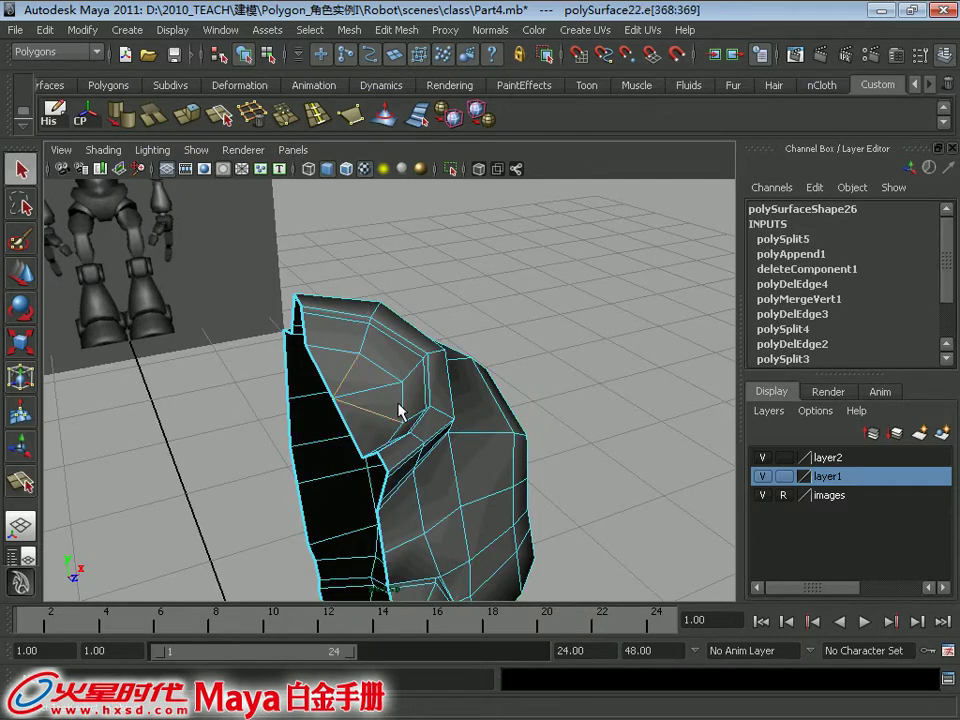
key(Delete)
Duplicate the half torso and mirror the copy with a Scale X of -1
alt+right_drag(403, 410, 186, 315)
alt+drag(465, 310, 262, 255)
right_drag(364, 388, 432, 320)
click(369, 401)
alt+drag(369, 401, 413, 427)
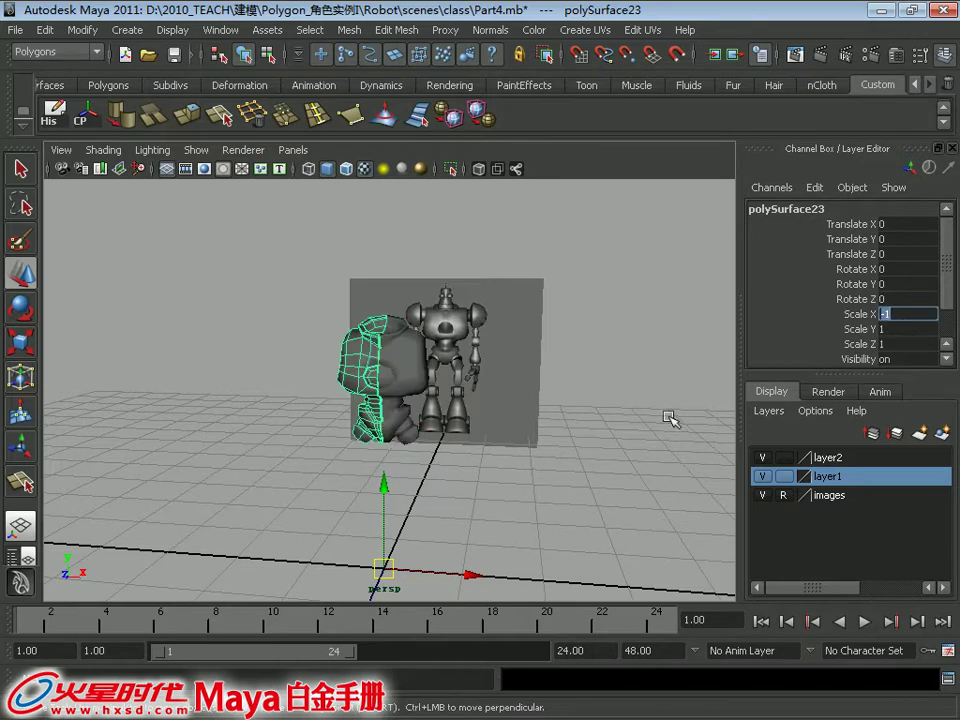
click(523, 467)
Combine the two mirrored torso halves into one mesh
alt+middle_drag(456, 402, 470, 446)
alt+right_drag(470, 446, 516, 558)
click(434, 420)
shift+click(364, 436)
alt+drag(425, 326, 300, 340)
click(310, 31)
mouse_move(349, 31)
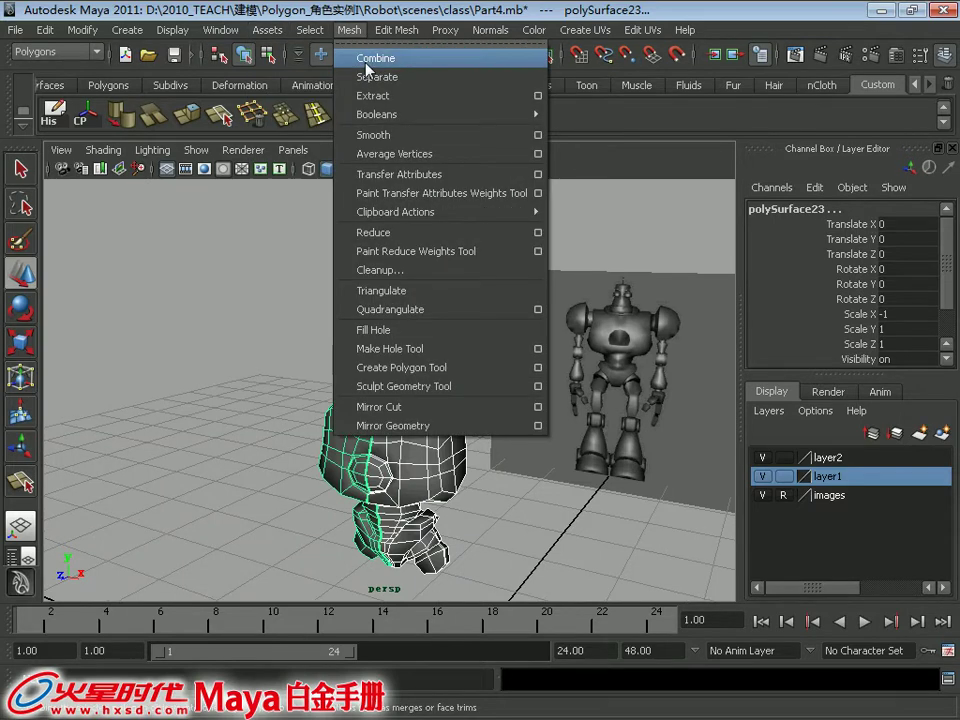
click(366, 60)
alt+drag(405, 215, 420, 196)
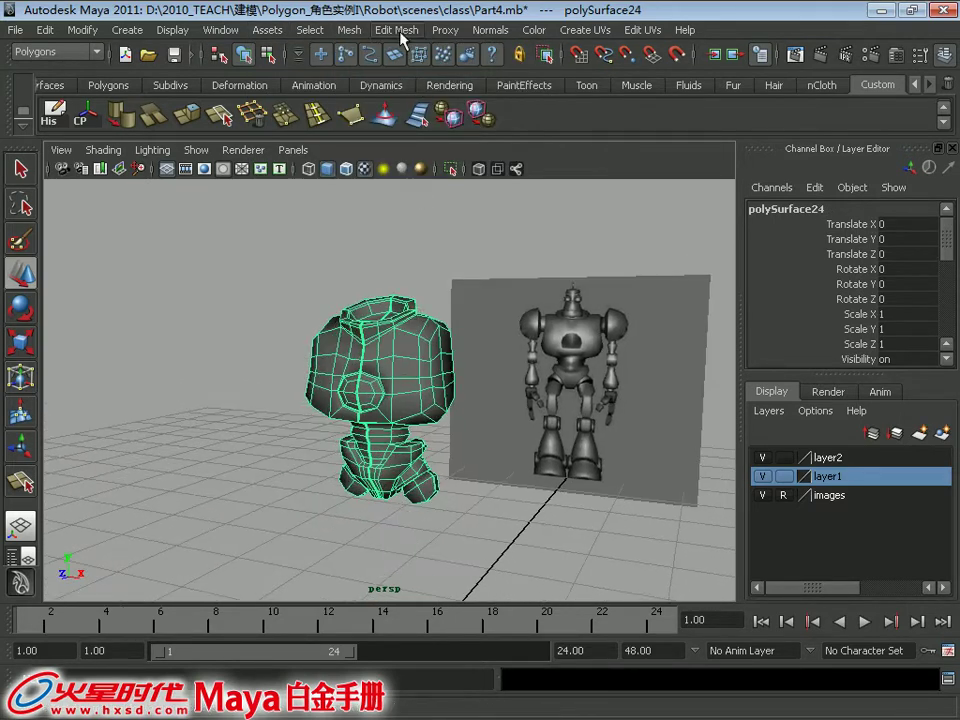
Merge the vertices of the combined torso so that the centre seam is closed
click(400, 31)
click(570, 427)
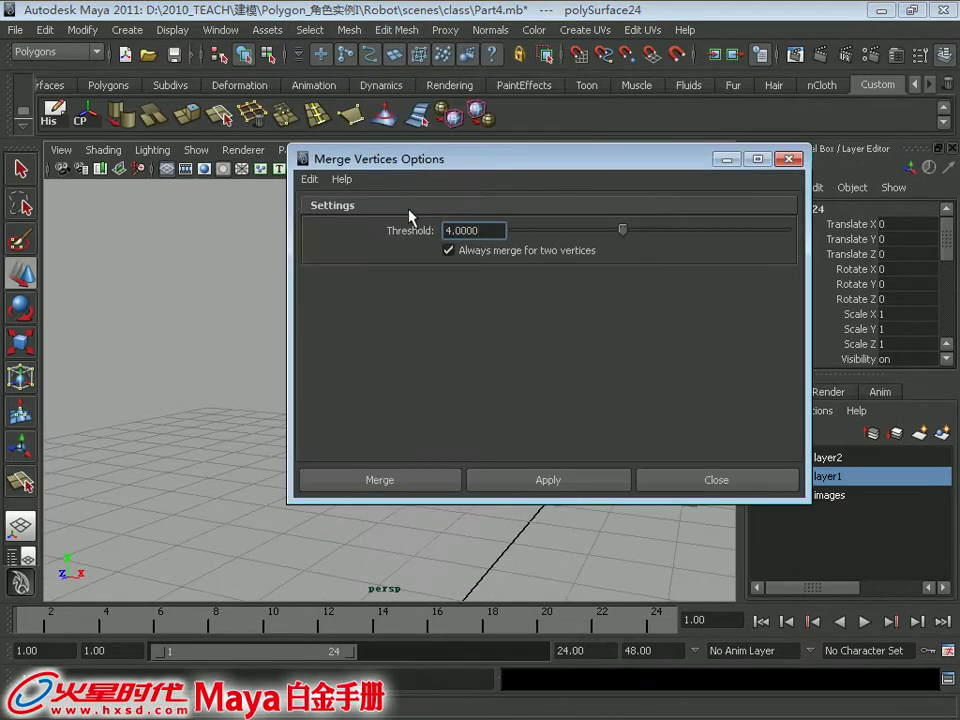
click(402, 484)
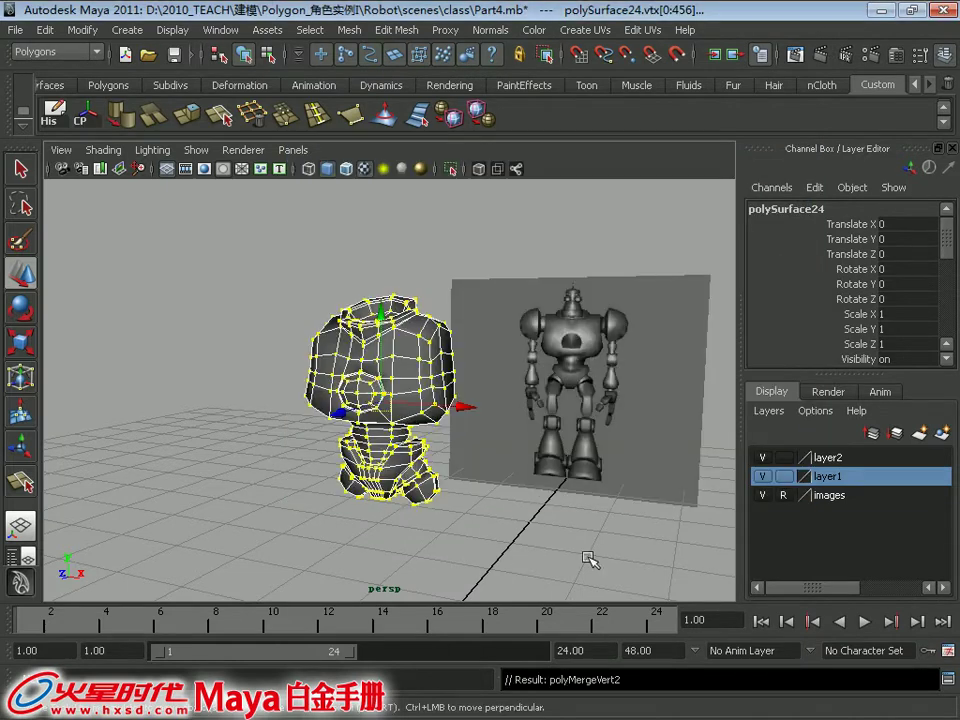
click(590, 559)
alt+drag(367, 446, 448, 446)
click(410, 352)
click(575, 361)
alt+drag(575, 361, 433, 407)
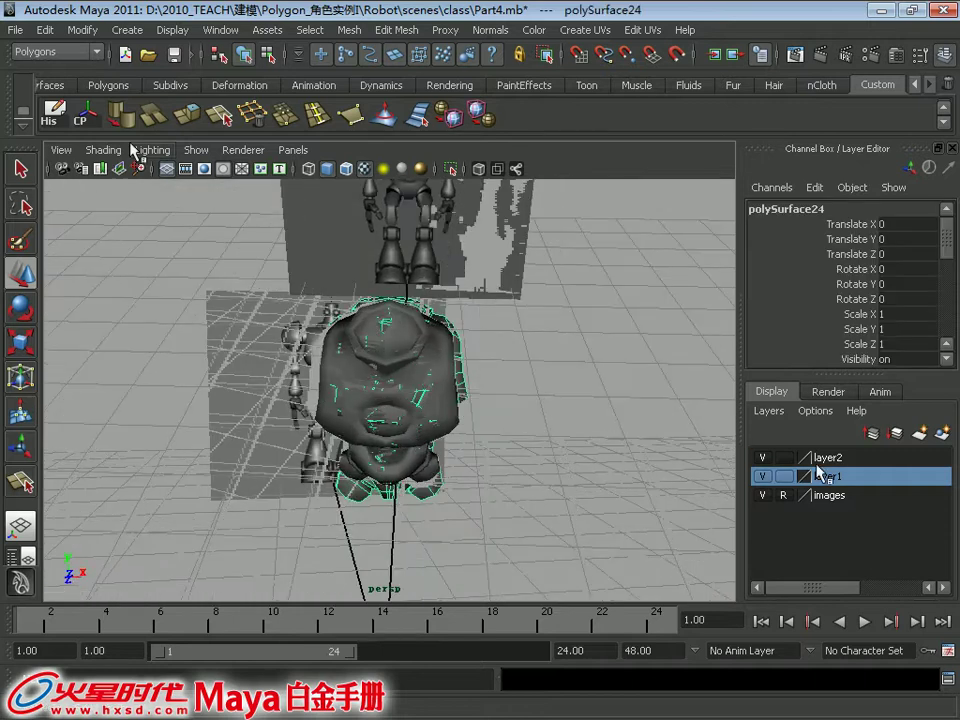
Show the hidden robot parts again
click(180, 33)
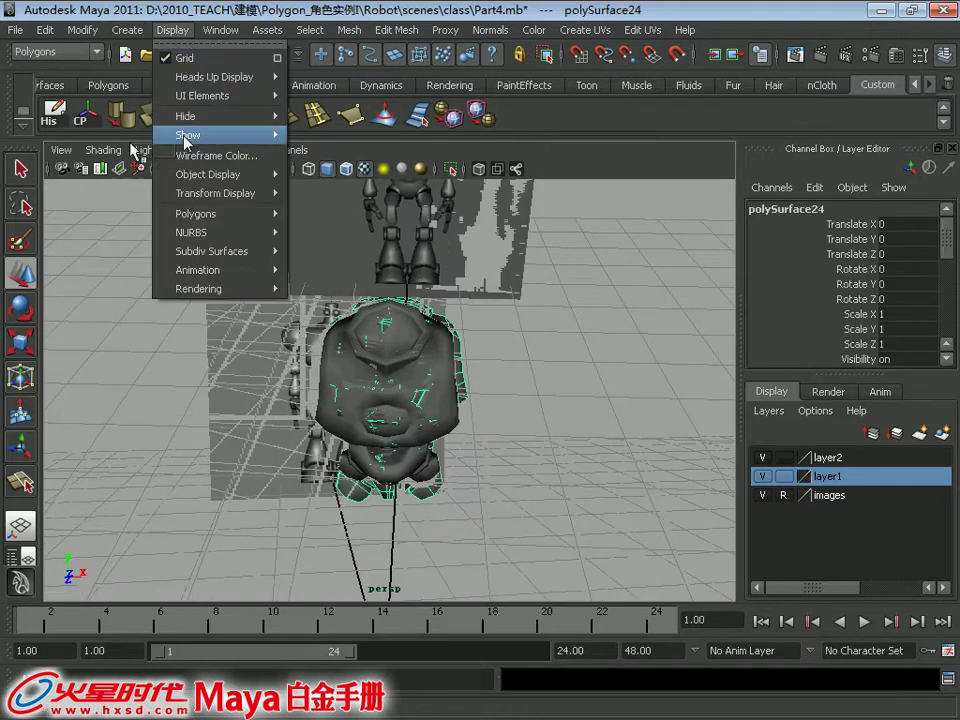
mouse_move(185, 140)
click(332, 200)
alt+drag(552, 432, 456, 350)
Select the arm and leg parts in turn to examine which pieces each limb consists of
click(482, 375)
click(469, 374)
key(q)
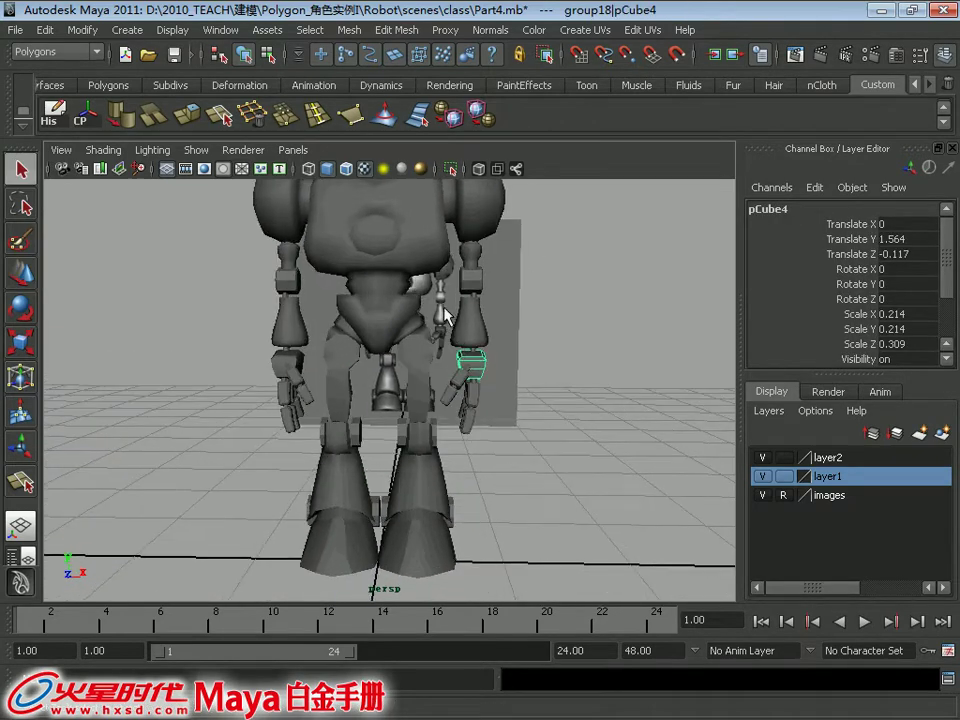
drag(444, 307, 591, 482)
alt+drag(560, 362, 525, 384)
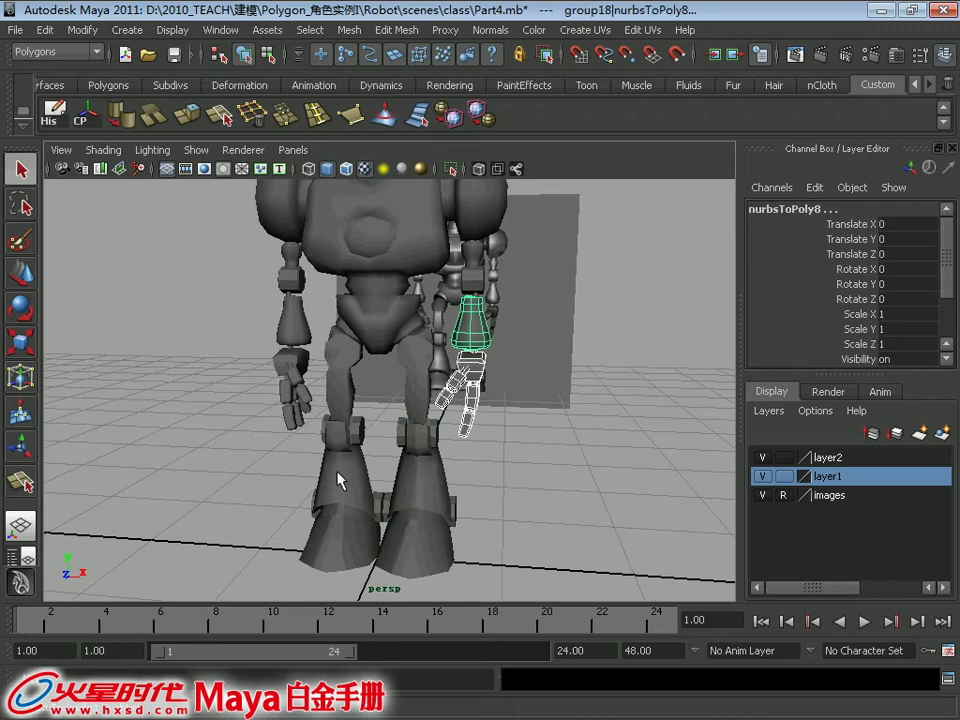
drag(293, 420, 364, 582)
alt+drag(362, 398, 385, 383)
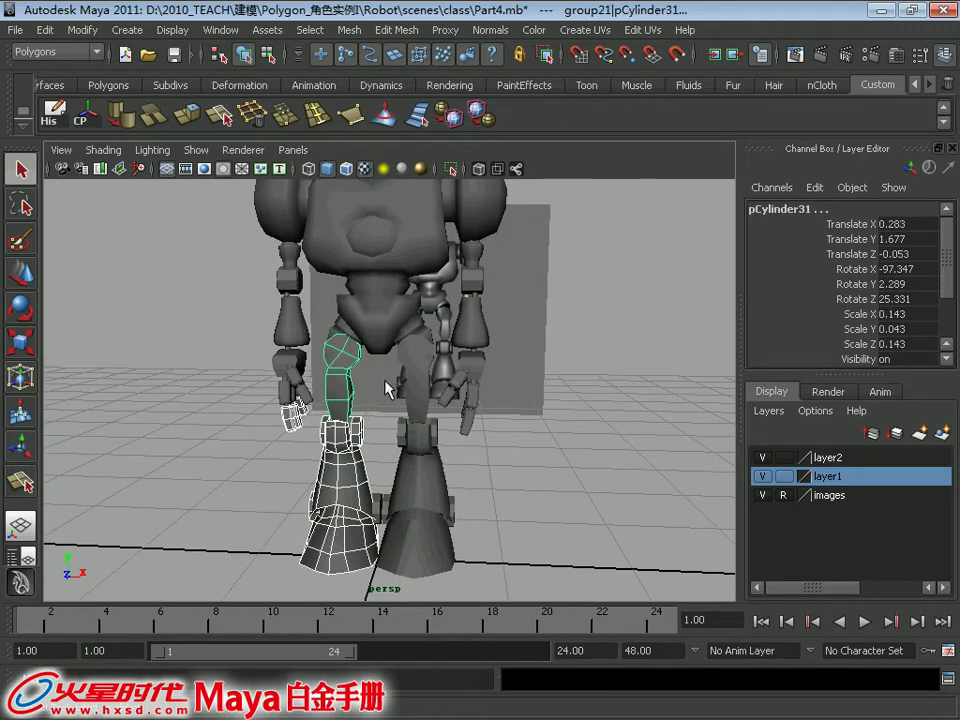
alt+drag(329, 353, 334, 344)
click(429, 460)
alt+drag(429, 460, 414, 378)
alt+drag(398, 432, 469, 443)
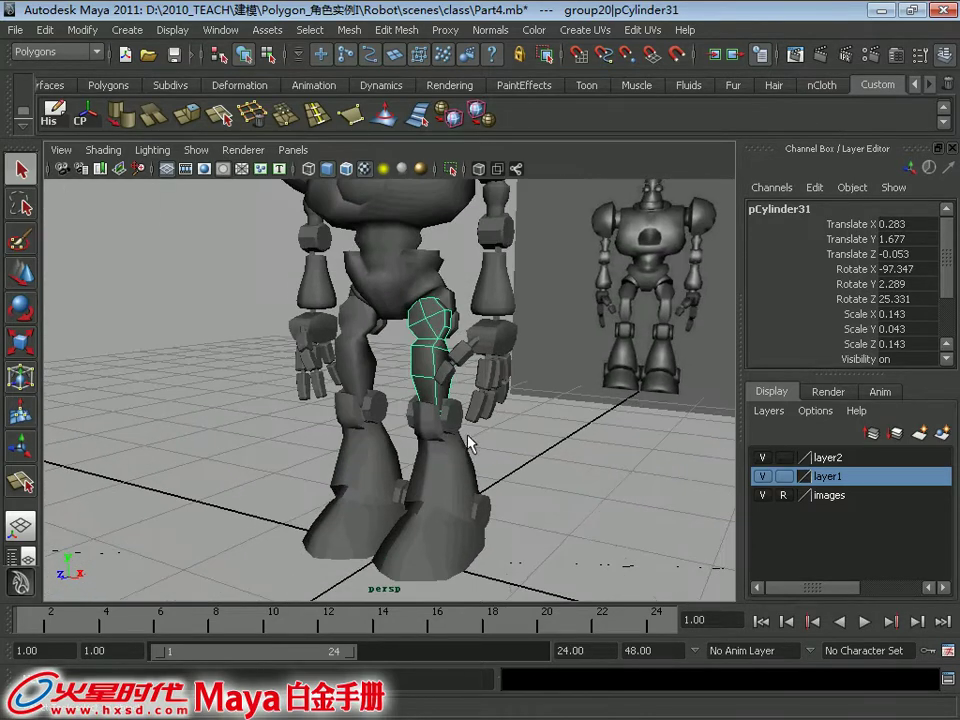
Replace the opposite lower leg with a mirrored duplicate of polySurface21, using a Scale X of -1
alt+drag(407, 478, 334, 412)
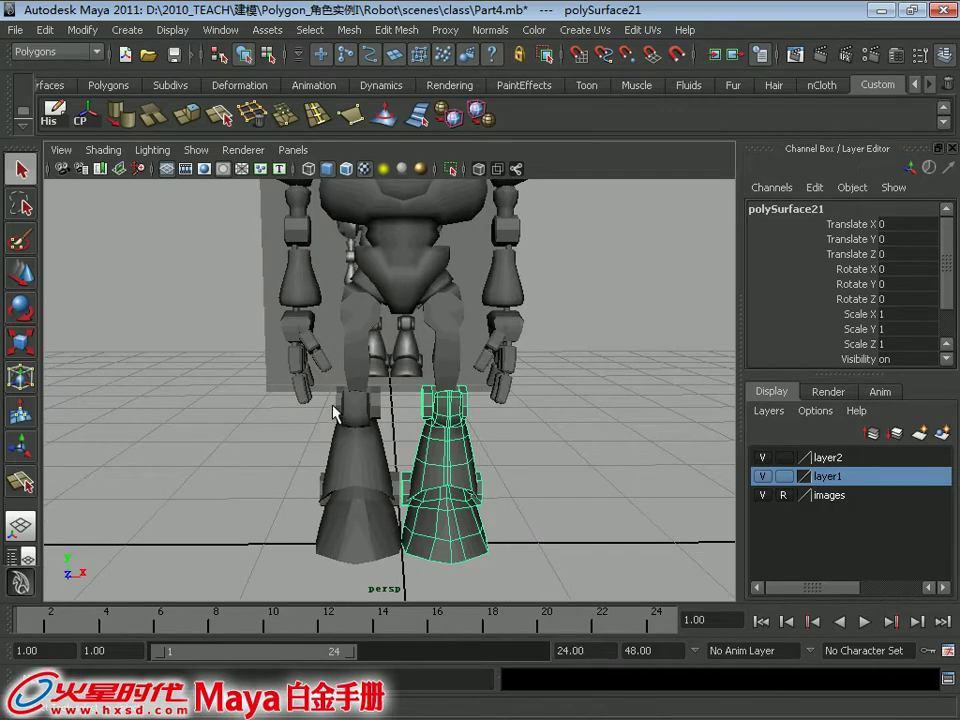
click(368, 358)
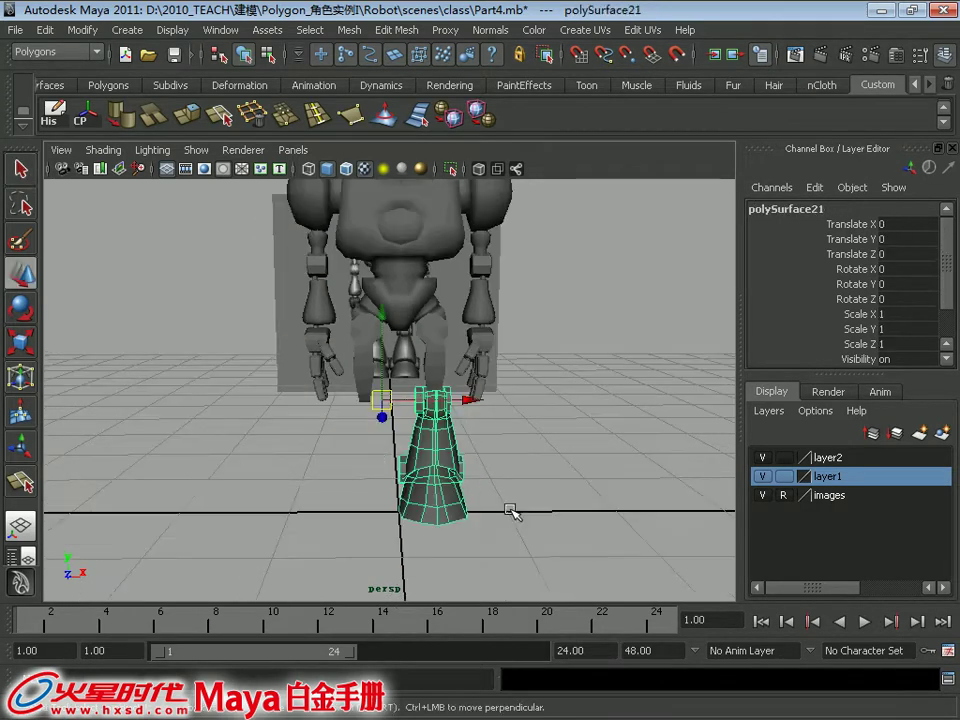
click(902, 314)
text(-1)
key(Return)
Delete the whole arm on the side of the mirrored leg
click(222, 200)
alt+middle_drag(222, 185, 216, 257)
drag(216, 257, 326, 440)
key(Delete)
key(ctrl+z)
key(ctrl+z)
key(ctrl+z)
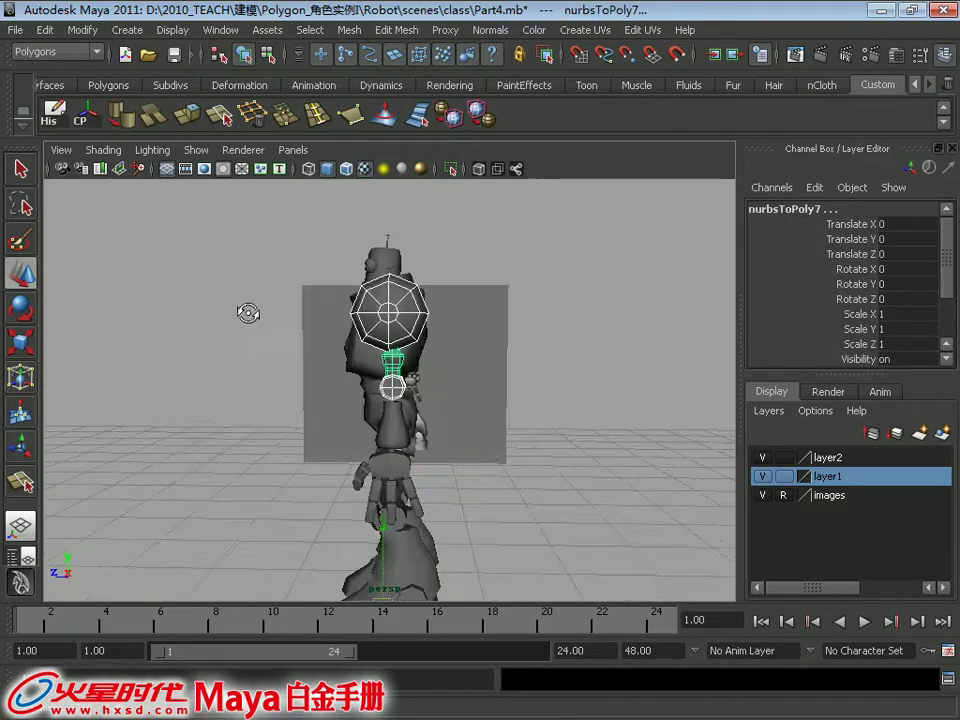
Combine the shoulder, upper arm and elbow pieces of the remaining arm
click(349, 29)
click(364, 62)
alt+drag(470, 350, 380, 343)
Select the forearm and examine its upper end up close for open borders
key(q)
drag(376, 343, 464, 406)
click(420, 330)
alt+drag(420, 335, 469, 362)
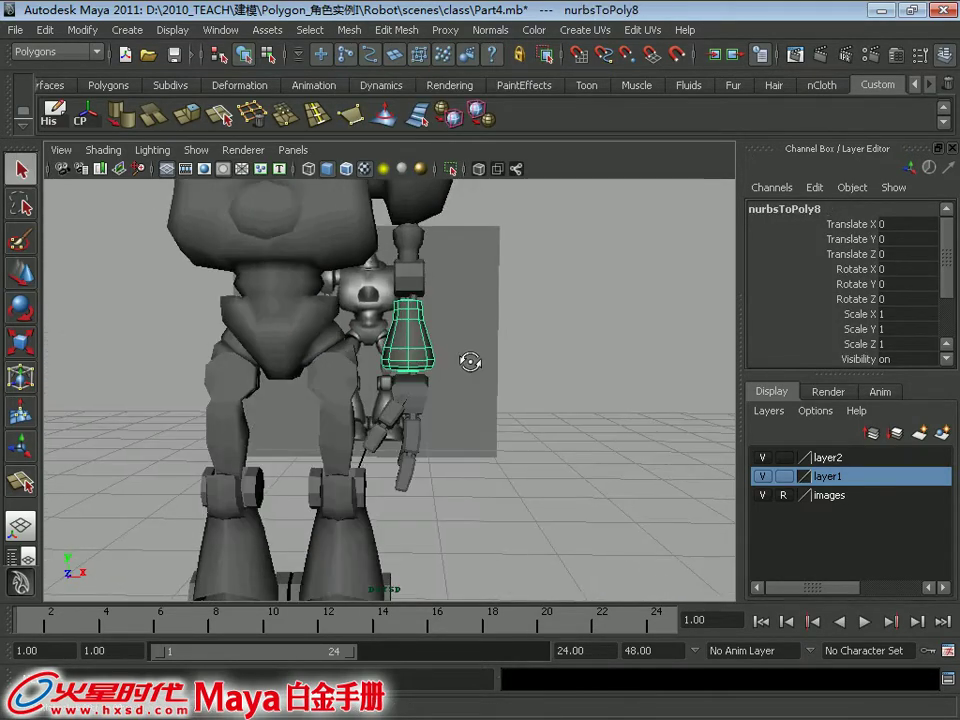
alt+right_drag(469, 362, 434, 288)
alt+middle_drag(434, 288, 440, 327)
click(442, 304)
key(w)
click(458, 370)
key(q)
alt+right_drag(458, 370, 495, 463)
Try to merge the border edges around the upper end of the forearm
right_drag(521, 332, 514, 302)
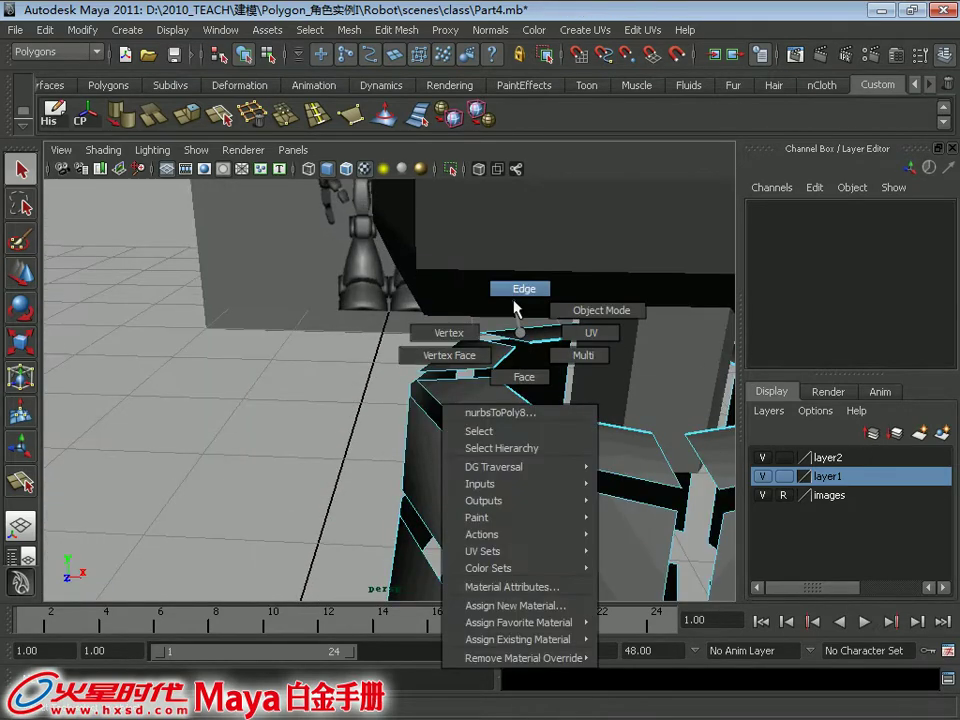
double_click(532, 395)
click(396, 29)
click(559, 424)
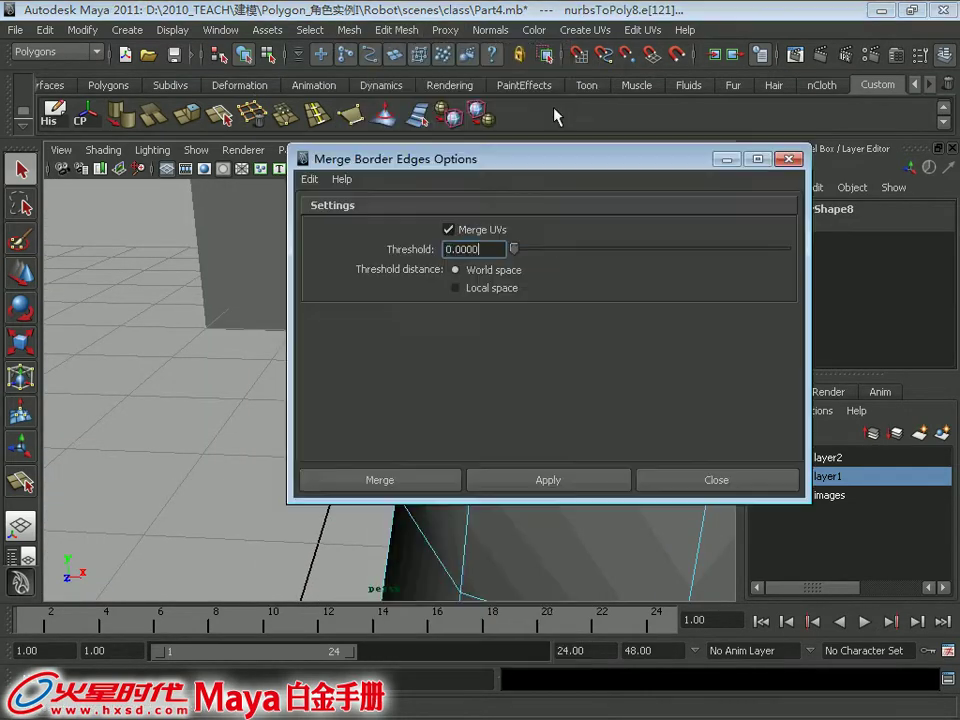
click(379, 480)
alt+drag(420, 380, 340, 368)
key(z)
key(r)
key(q)
Merge the inner ring of vertices on the forearm's top cap with a threshold of 4, using X-ray display to select them
right_drag(334, 332, 261, 332)
key(w)
alt+drag(400, 340, 470, 350)
drag(280, 495, 510, 330)
click(478, 169)
alt+drag(510, 350, 470, 343)
click(381, 113)
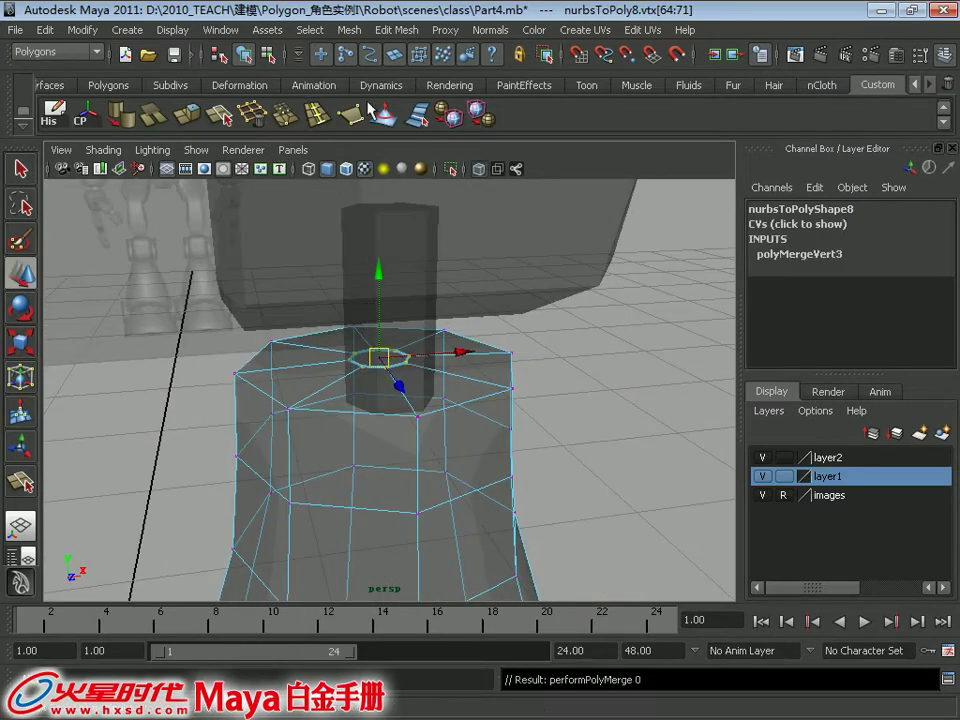
double_click(287, 114)
drag(500, 229, 360, 228)
text(4)
click(379, 480)
Delete the surplus spoke edges on the forearm's top cap so that only four remain around the centre vertex
alt+right_drag(340, 398, 270, 310)
key(q)
shift+click(472, 376)
alt+drag(420, 380, 450, 410)
shift+click(435, 347)
key(Delete)
alt+drag(435, 347, 432, 400)
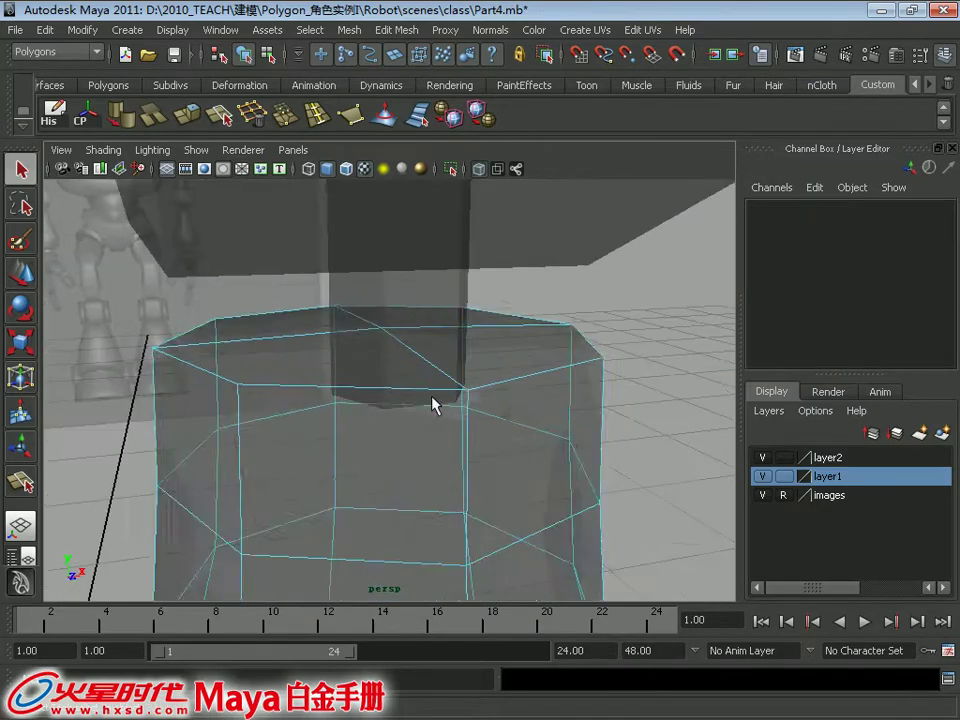
Scale the edge loop at the joint between the forearm and the cylinder above it
right_drag(432, 400, 480, 345)
alt+right_drag(431, 257, 340, 325)
alt+drag(340, 325, 442, 403)
click(370, 360)
key(alt+x)
shift+click(390, 393)
click(411, 450)
alt+right_drag(442, 410, 470, 440)
right_drag(424, 420, 424, 369)
double_click(424, 369)
key(r)
drag(431, 373, 463, 386)
click(465, 388)
click(456, 302)
Merge the selected vertices at the forearm joint and delete the leftover edge there
right_drag(456, 305, 370, 305)
drag(398, 350, 478, 405)
key(w)
alt+drag(350, 300, 380, 261)
click(284, 117)
key(q)
right_drag(380, 261, 380, 205)
click(390, 318)
alt+drag(400, 310, 554, 344)
key(Delete)
Try to join the forearm and its connecting cylinder with a Boolean union
alt+right_drag(510, 400, 510, 240)
shift+click(437, 372)
alt+middle_drag(437, 372, 428, 520)
click(356, 30)
mouse_move(463, 114)
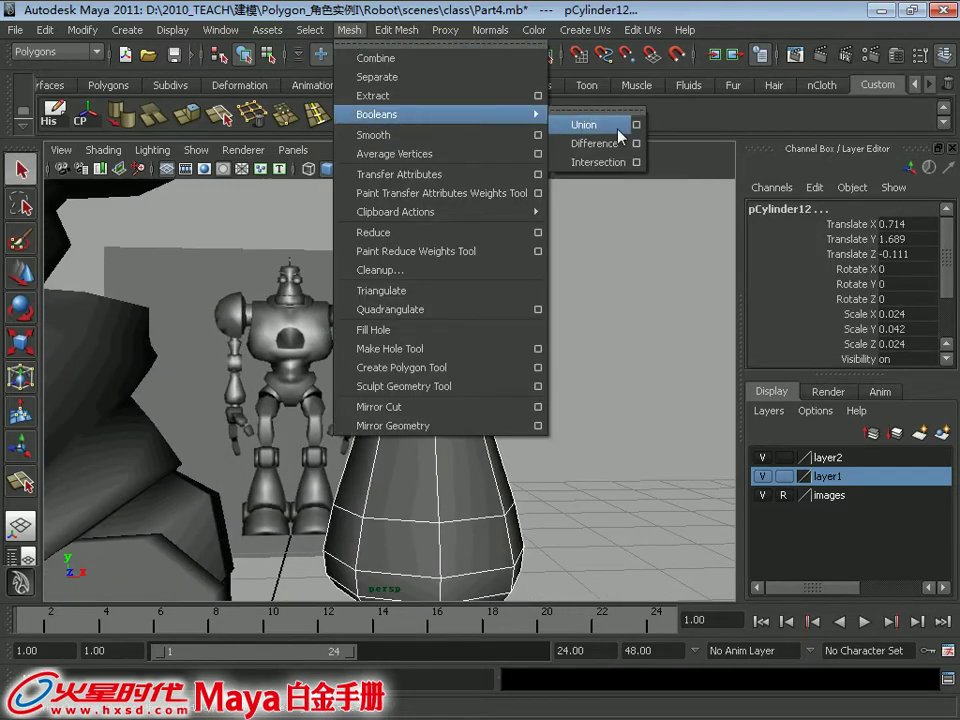
click(618, 131)
alt+drag(443, 279, 426, 272)
alt+right_drag(426, 272, 480, 382)
alt+drag(480, 382, 463, 362)
key(z)
key(z)
Undo the preceding edits around the cylinder that connects the forearm to the elbow
alt+right_drag(463, 339, 431, 349)
click(431, 349)
key(e)
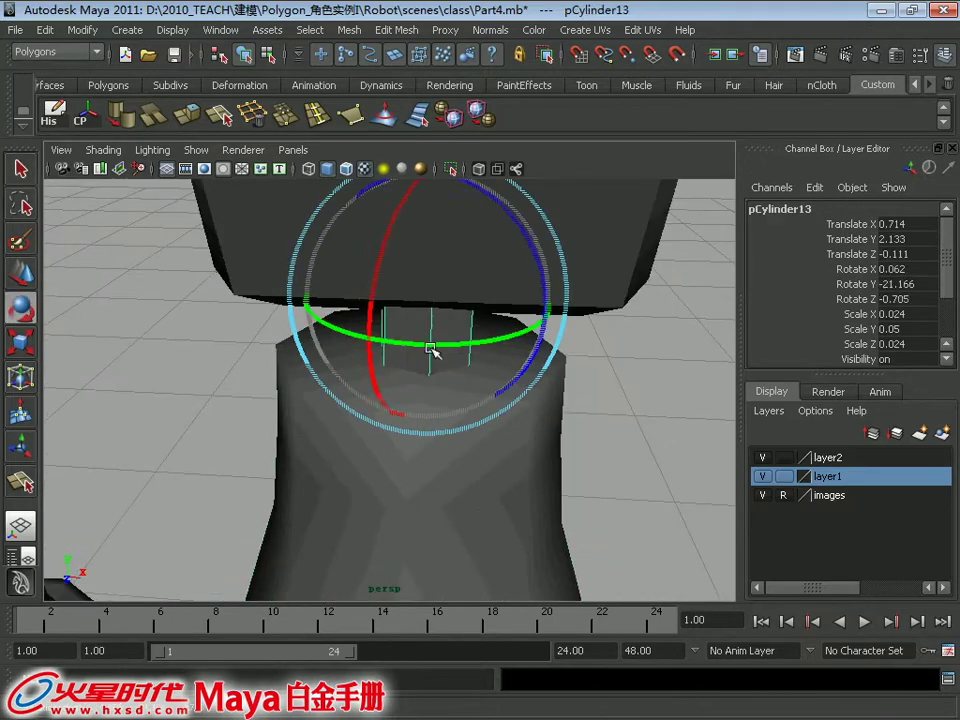
key(z)
key(z)
key(z)
key(z)
key(z)
key(z)
key(z)
key(z)
Rotate the connecting cylinder above the forearm to align its sides with the forearm's cap
alt+drag(394, 297, 385, 390)
key(q)
click(375, 326)
key(e)
drag(385, 390, 368, 388)
click(343, 168)
Join the forearm with the connecting cylinders at its upper and lower ends using Boolean unions
key(q)
shift+click(400, 400)
click(349, 29)
click(580, 116)
mouse_move(450, 410)
alt+mouse_down()
mouse_move(424, 374)
mouse_move(432, 330)
alt+mouse_up()
shift+click(410, 441)
key(g)
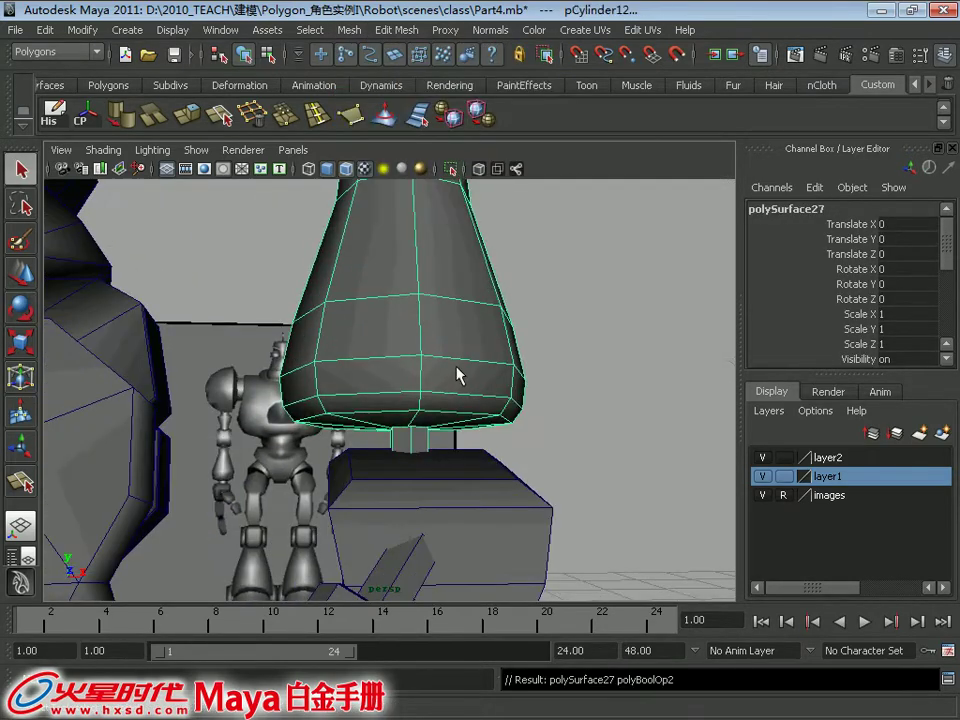
Merge the first groups of vertices where the upper connector meets the forearm's top cap
alt+middle_drag(440, 200, 405, 311)
alt+drag(405, 311, 440, 360)
alt+right_drag(440, 360, 410, 407)
drag(482, 402, 514, 433)
key(g)
key(w)
alt+right_drag(514, 441, 444, 386)
key(g)
drag(444, 386, 472, 410)
key(g)
Merge the remaining stray vertices around the other sides of the upper connector on the forearm's top cap
alt+drag(640, 371, 432, 411)
key(g)
alt+drag(432, 411, 362, 398)
alt+drag(362, 398, 304, 371)
alt+drag(410, 345, 386, 349)
key(g)
alt+drag(375, 380, 392, 311)
key(q)
key(g)
shift+click(358, 268)
alt+drag(357, 268, 407, 345)
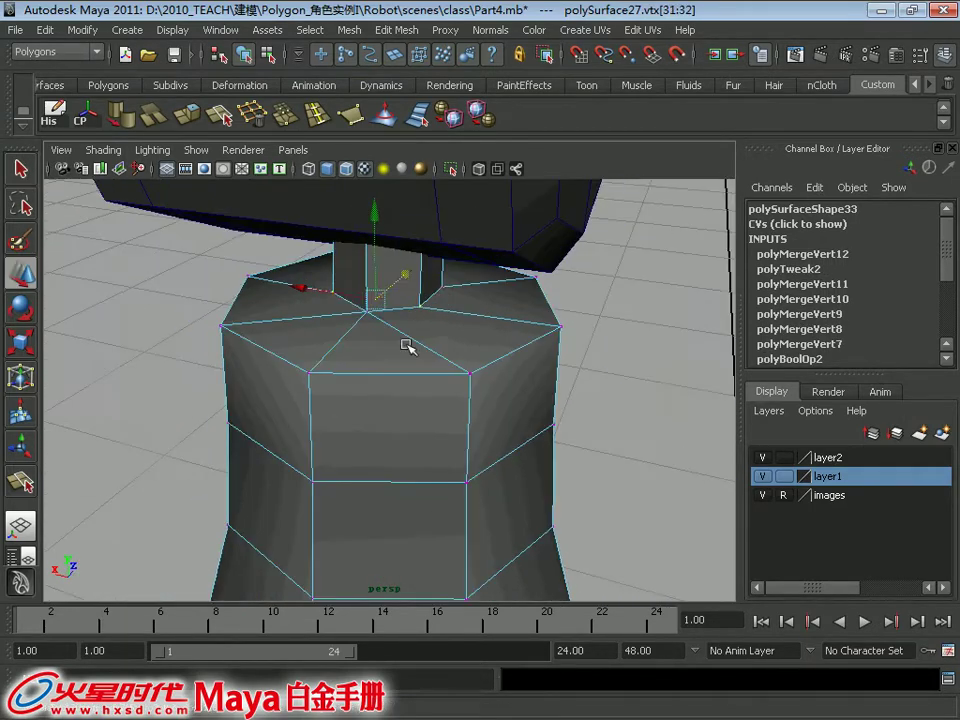
Delete the surplus edge running from the connector's corner to the rim of the forearm's top cap
right_drag(408, 392, 414, 349)
click(253, 116)
key(q)
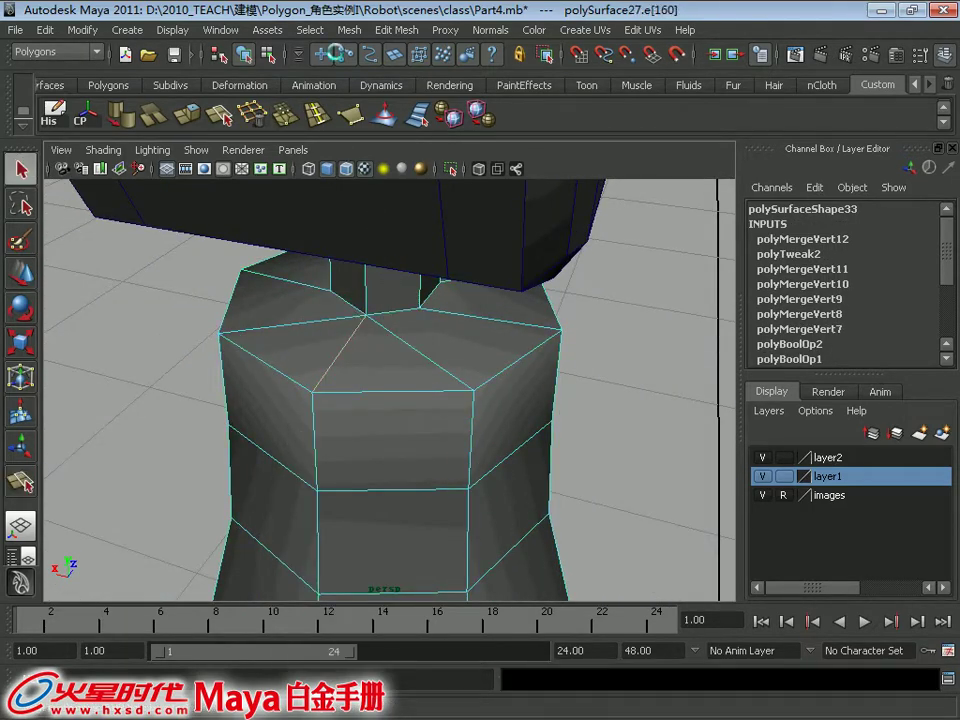
key(Delete)
click(317, 116)
scroll(405, 375, down, 3)
alt+drag(405, 375, 417, 272)
alt+right_drag(413, 339, 429, 332)
key(q)
Merge the groups of close vertices where the lower connector meets the underside of the forearm
right_drag(429, 332, 360, 333)
drag(414, 396, 262, 340)
click(283, 116)
key(g)
key(g)
key(g)
drag(214, 360, 249, 371)
key(g)
drag(249, 371, 291, 392)
key(g)
key(g)
alt+drag(382, 413, 520, 370)
key(z)
key(g)
key(w)
Combine the palm, finger and thumb pieces of the hand into one mesh
alt+right_drag(520, 370, 473, 300)
key(q)
alt+drag(420, 420, 476, 426)
drag(366, 540, 440, 420)
key(w)
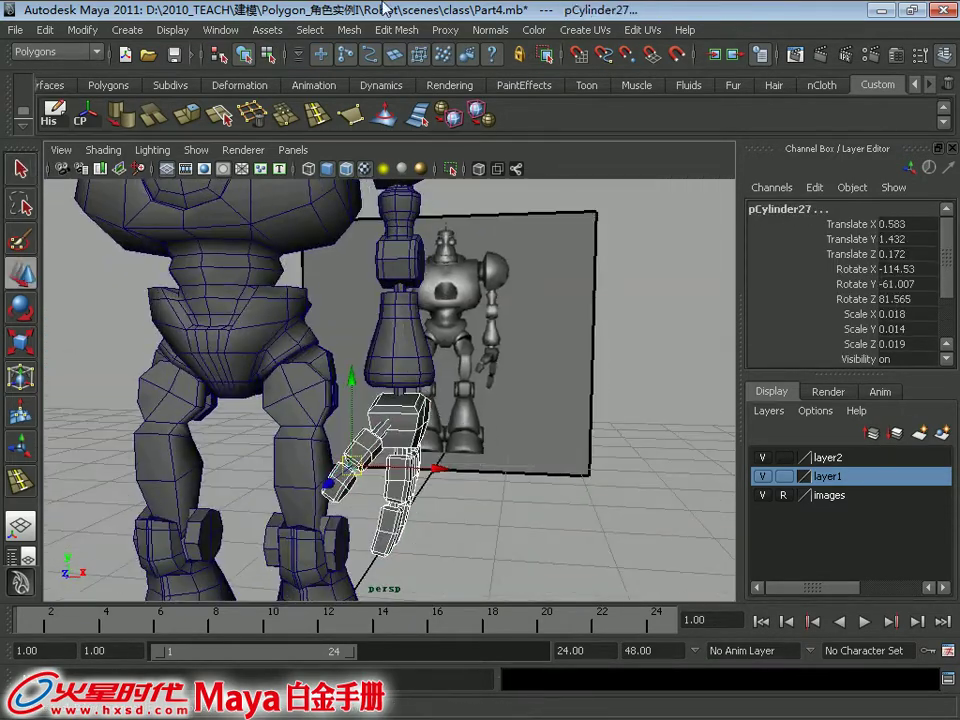
click(349, 29)
click(366, 56)
Move the pivot of the shoulder and upper arm mesh to the inner end of the shoulder joint in front view
alt+drag(425, 340, 409, 364)
alt+middle_drag(409, 364, 420, 495)
click(431, 255)
alt+right_drag(431, 255, 323, 410)
key(space)
drag(323, 410, 406, 525)
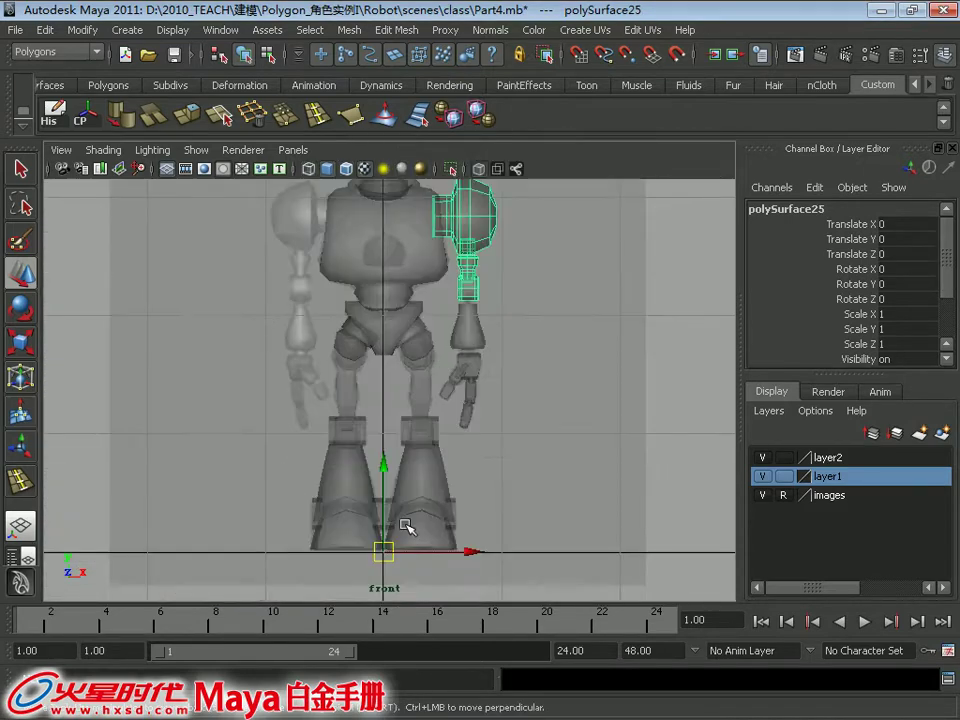
scroll(459, 241, up, 3)
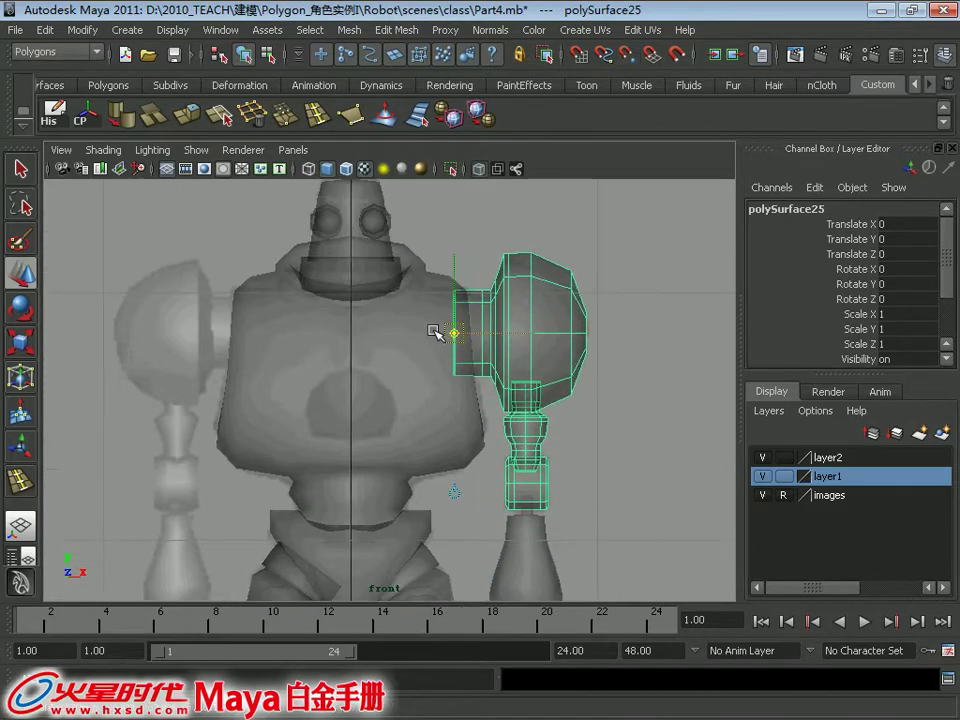
alt+middle_drag(478, 396, 454, 270)
key(Insert)
Move the forearm's pivot to the elbow connector at its upper end in front view
click(522, 428)
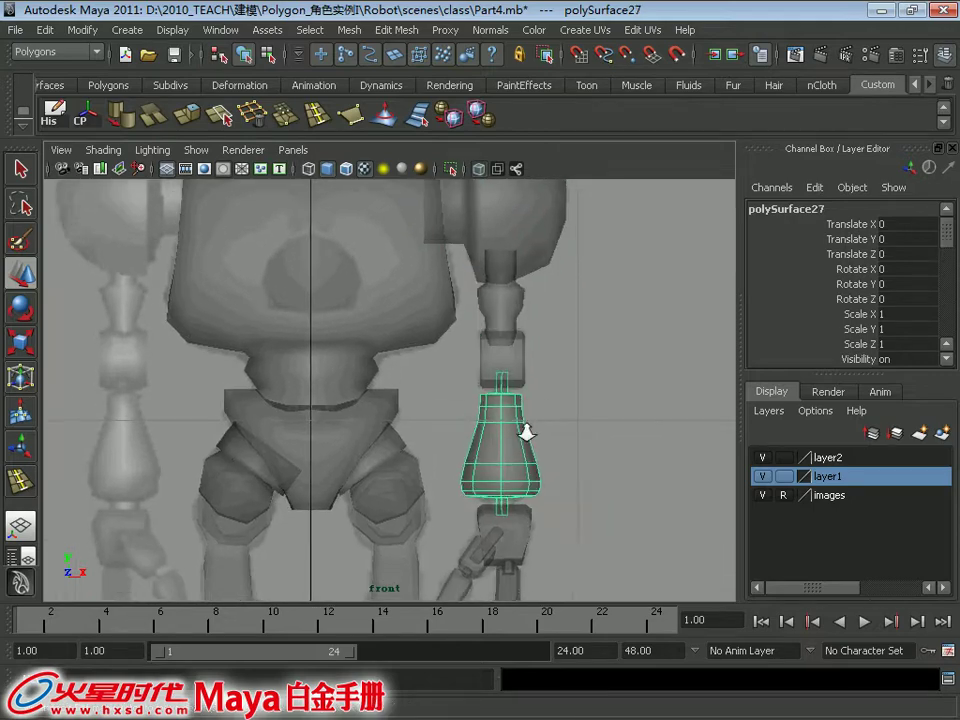
alt+right_drag(522, 428, 454, 397)
alt+middle_drag(454, 397, 469, 332)
key(Insert)
drag(374, 535, 460, 294)
alt+right_drag(460, 420, 560, 510)
drag(500, 421, 476, 424)
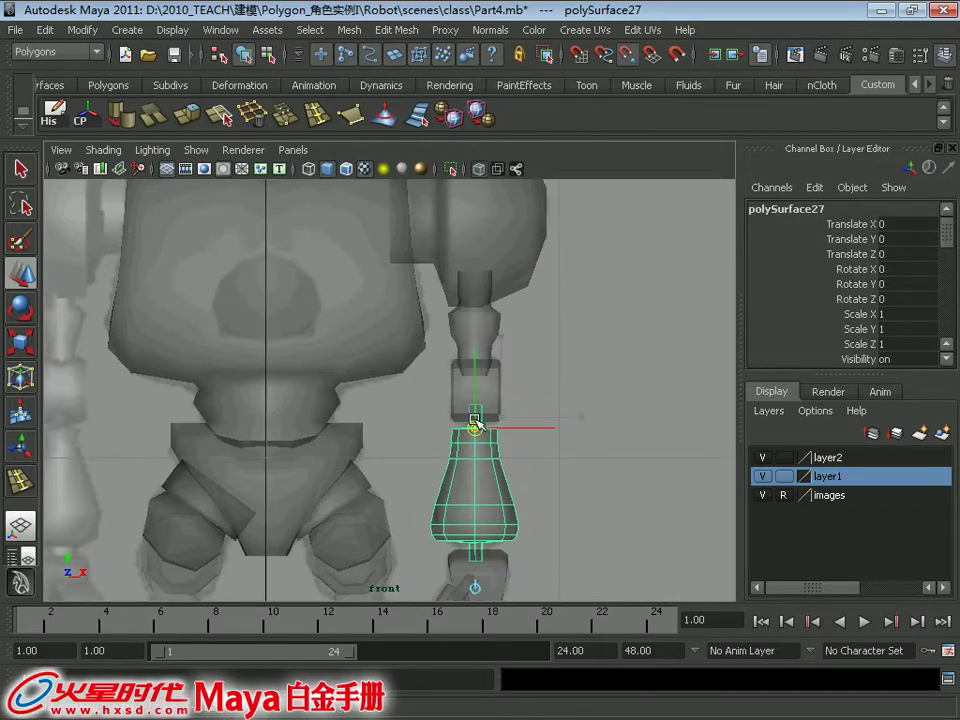
alt+right_drag(510, 440, 540, 440)
drag(496, 349, 496, 333)
key(Insert)
alt+middle_drag(590, 356, 586, 237)
Move the hand mesh's pivot from the origin up to the wrist, positioning it in side view
key(space)
key(space)
key(q)
click(445, 408)
alt+drag(456, 403, 493, 429)
key(w)
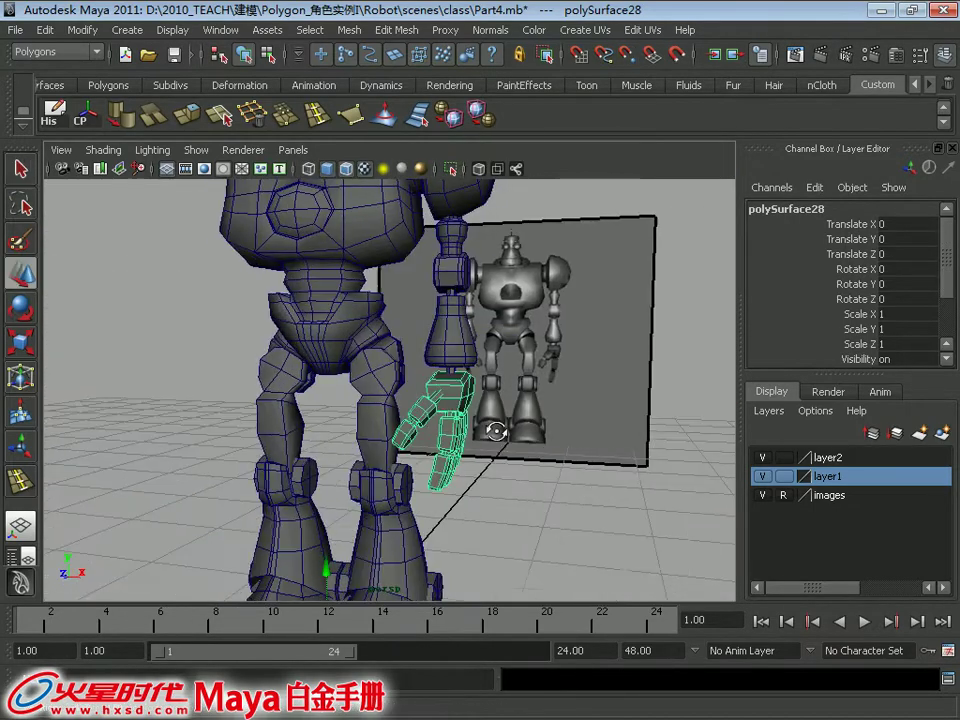
alt+right_drag(493, 429, 489, 426)
key(Insert)
drag(435, 585, 499, 594)
key(space)
key(space)
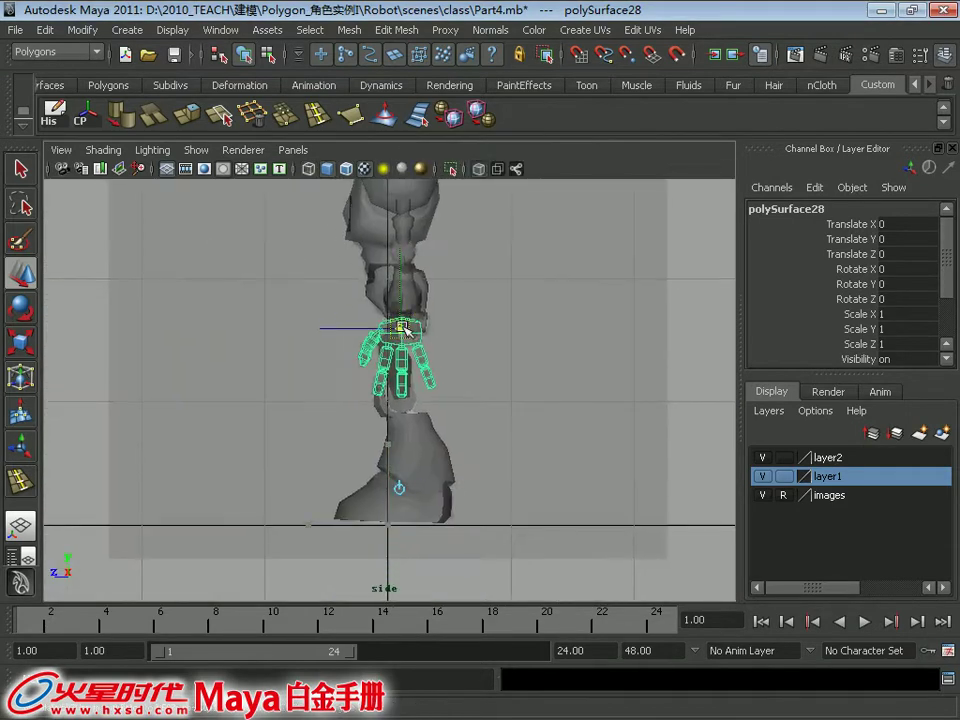
scroll(470, 368, up, 5)
drag(456, 367, 455, 366)
key(Insert)
Check the hand's pivot against the wrist in front view and leave pivot editing
scroll(435, 343, down, 5)
key(space)
key(space)
key(Insert)
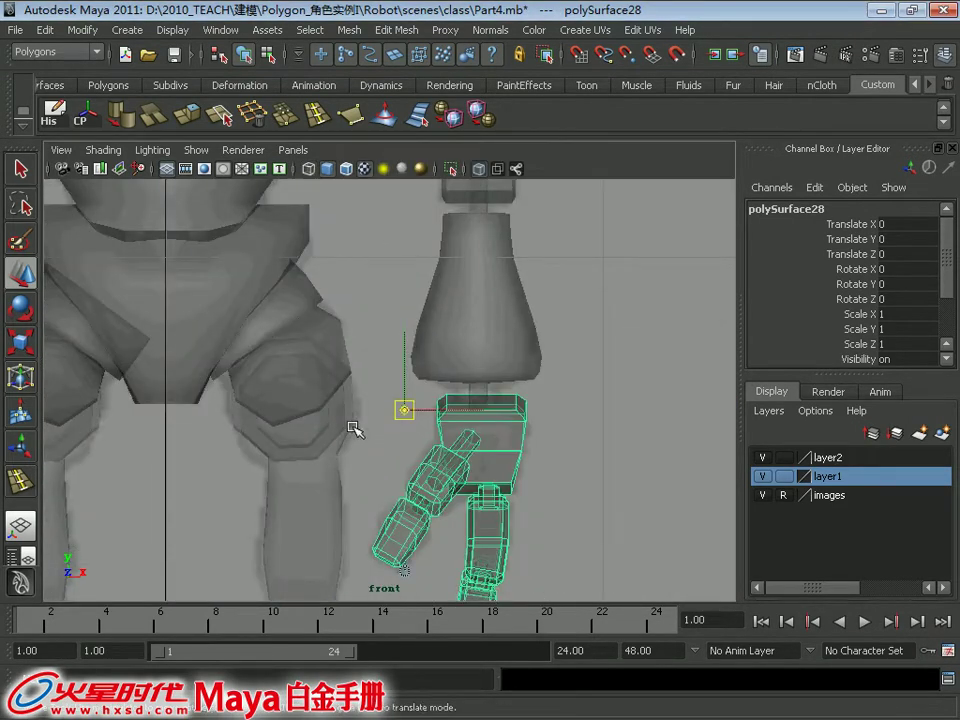
key(q)
Group the upper arm, forearm and hand meshes together with the Outliner displayed
alt+right_drag(530, 416, 410, 281)
drag(410, 281, 506, 394)
click(21, 556)
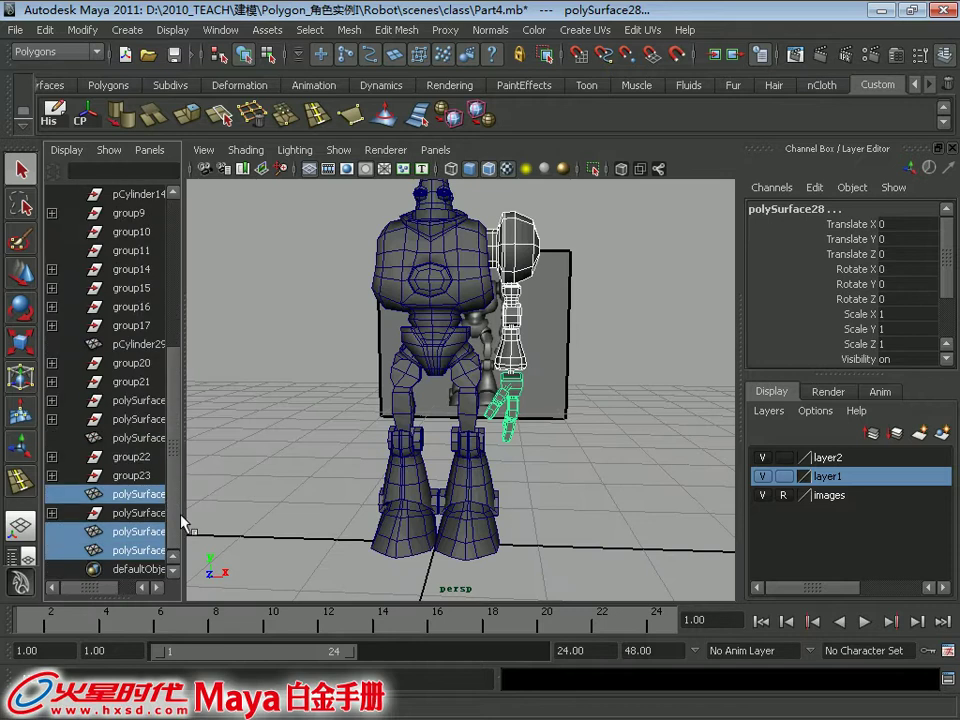
key(ctrl+g)
Rename the new arm group as L_Arm_Mesh_grp and expand it in the widened Outliner
double_click(141, 551)
text(L)
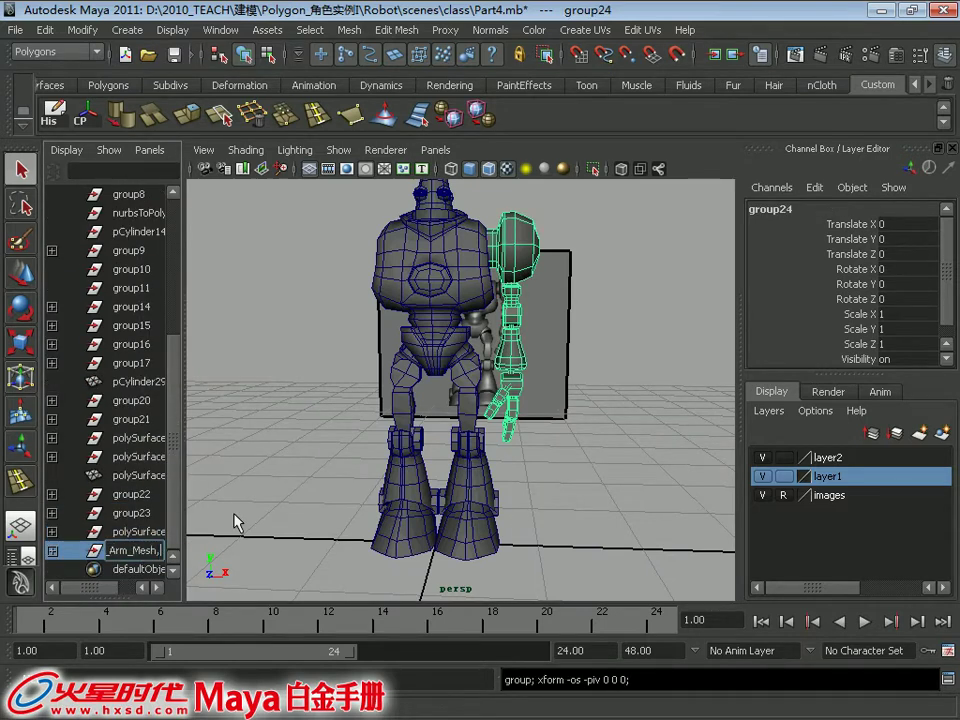
text(_Arm_Mesh_grp)
key(Return)
drag(185, 480, 266, 475)
click(52, 551)
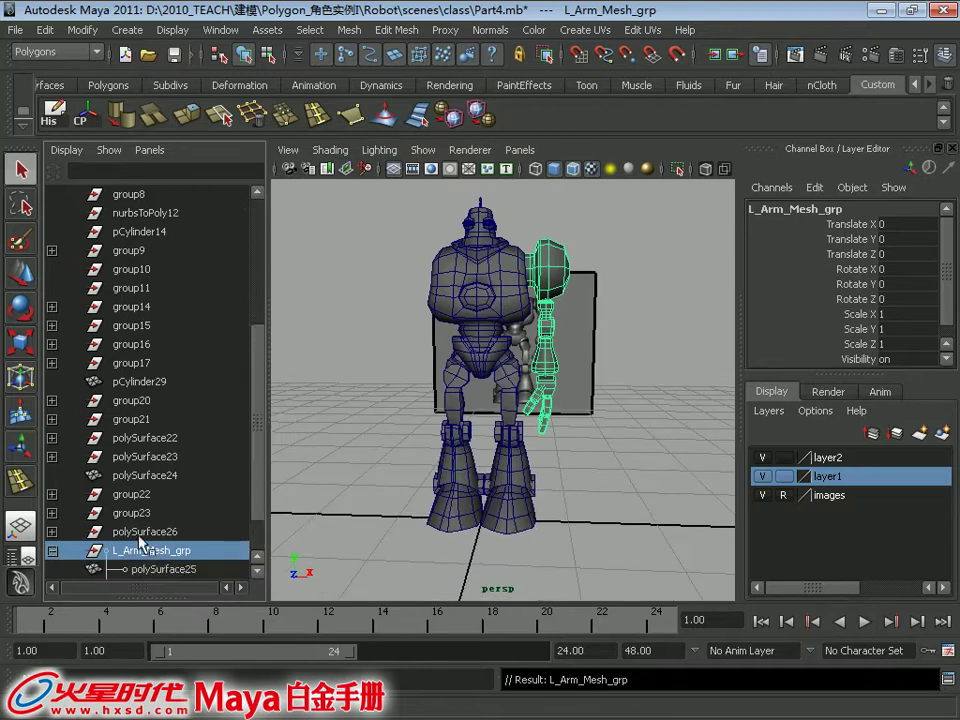
Rename the upper arm mesh inside L_Arm_Mesh_grp as L_Arm_Mesh
click(121, 514)
double_click(121, 514)
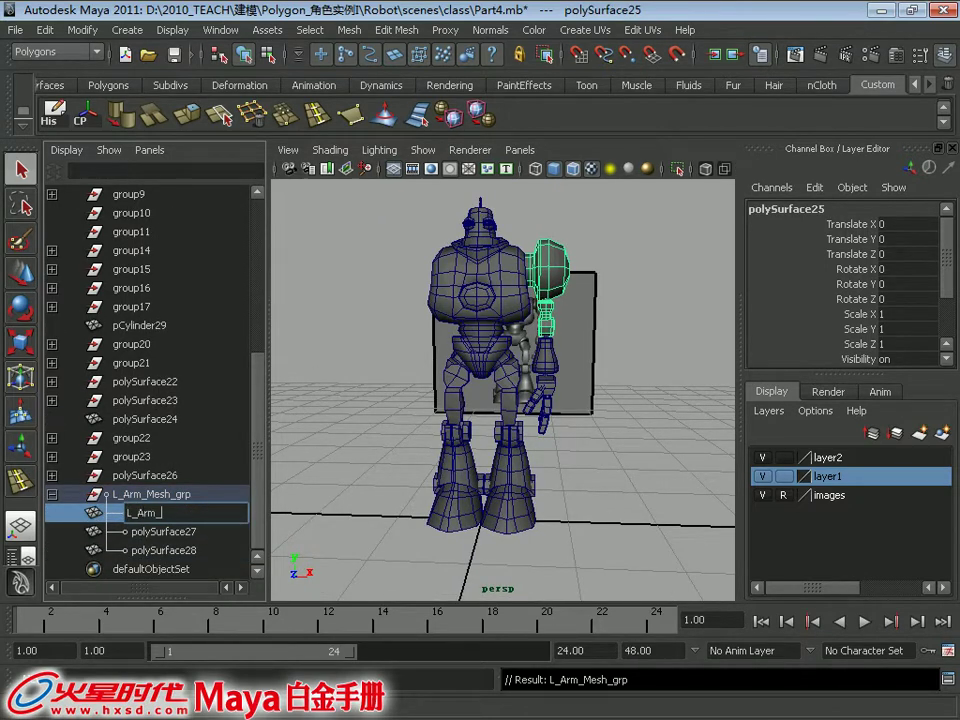
text(L_Arm_Mesh)
key(Return)
Rename the forearm mesh polySurface27 as L_Arm2_Mesh
click(163, 531)
click(160, 513)
click(175, 535)
double_click(175, 537)
text(L_Arm_Mesh)
drag(137, 532, 145, 532)
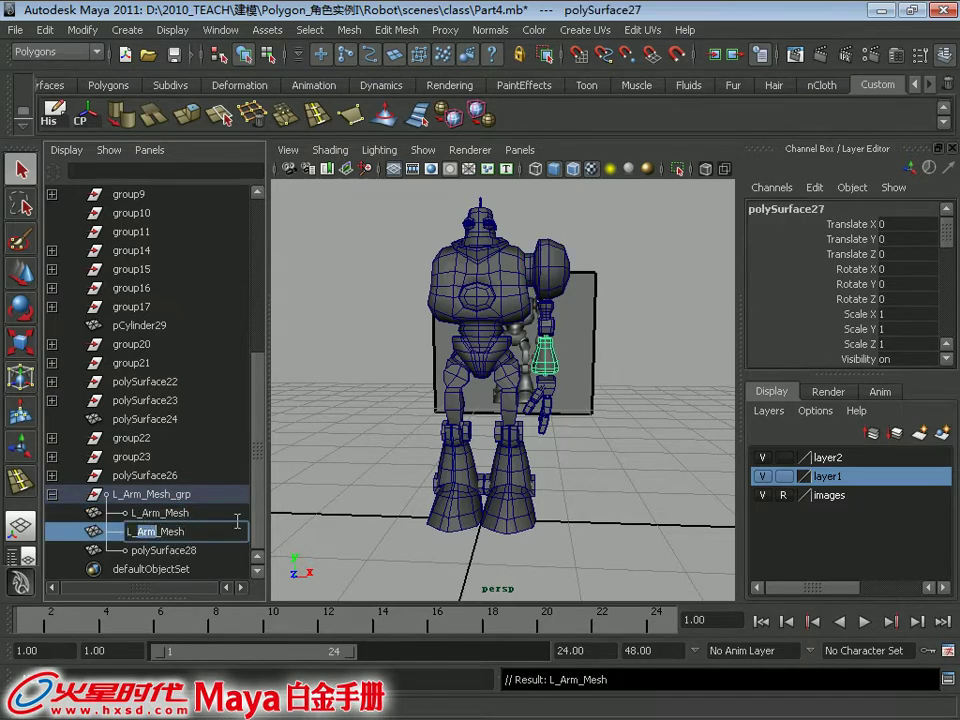
text(Arm2)
key(Return)
Rename the hand mesh polySurface28 as L_Hand_Mesh and collapse the arm group
double_click(190, 550)
text(L_Arm_Mesh)
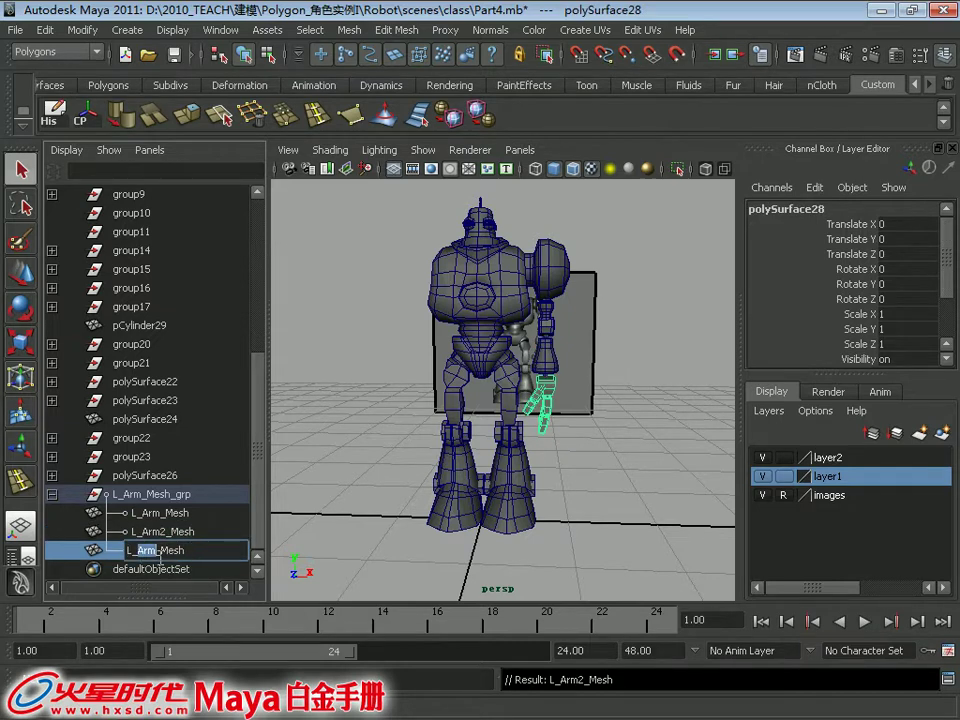
key(Return)
click(52, 494)
Wrap L_Arm_Mesh_grp in a new parent group, duplicate that group, and mirror the copy with Scale X set to -1
click(134, 552)
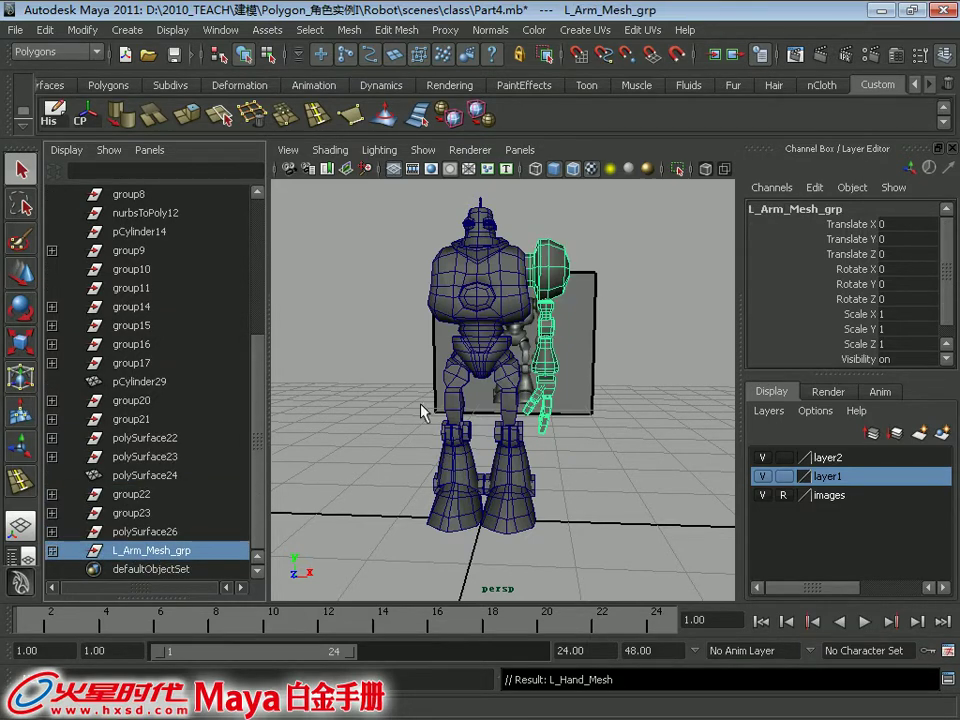
key(ctrl+g)
key(ctrl+g)
click(900, 316)
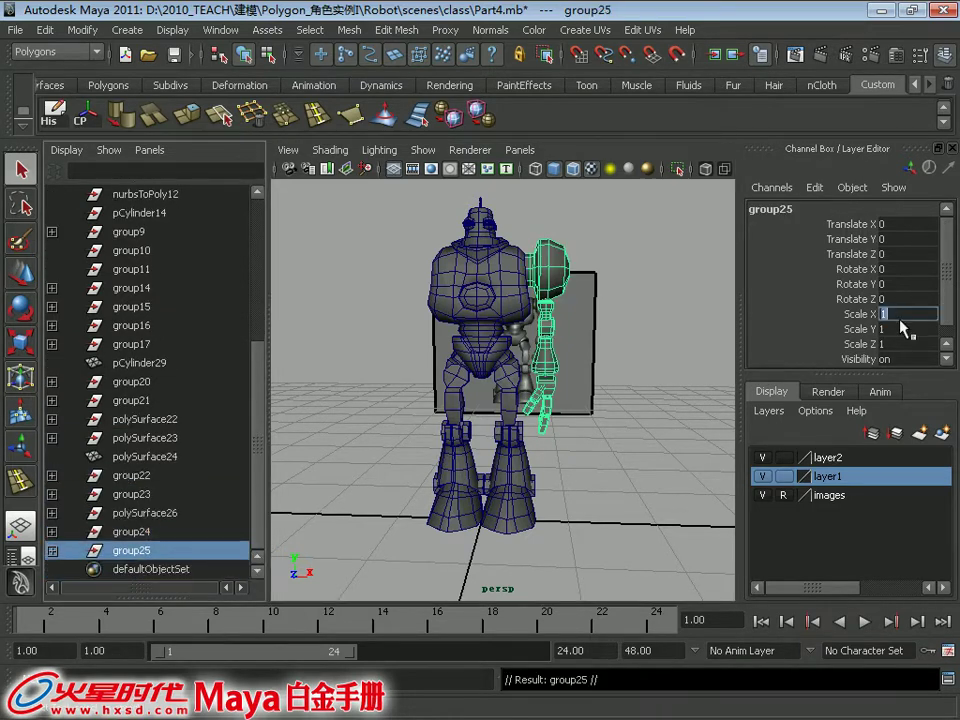
text(-1)
key(Return)
key(Down)
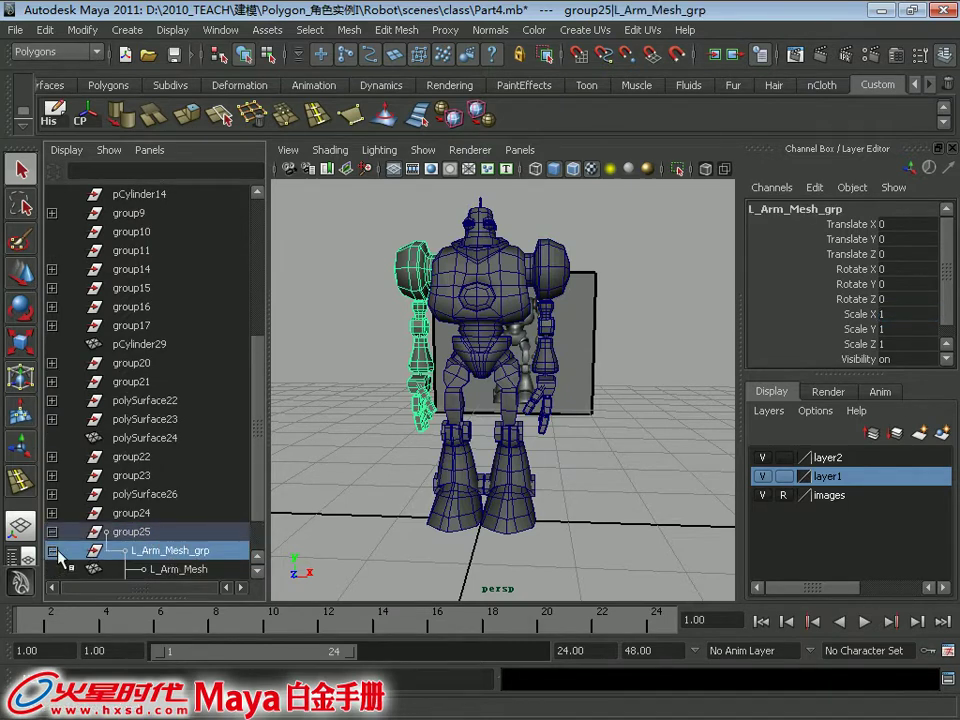
Replace L with R in the mirrored arm hierarchy's names, then tidy the expanded arm groups in the Outliner
scroll(60, 556, down, 1)
shift+click(165, 551)
click(82, 30)
click(150, 251)
key(Tab)
text(R)
click(380, 479)
click(53, 494)
click(53, 512)
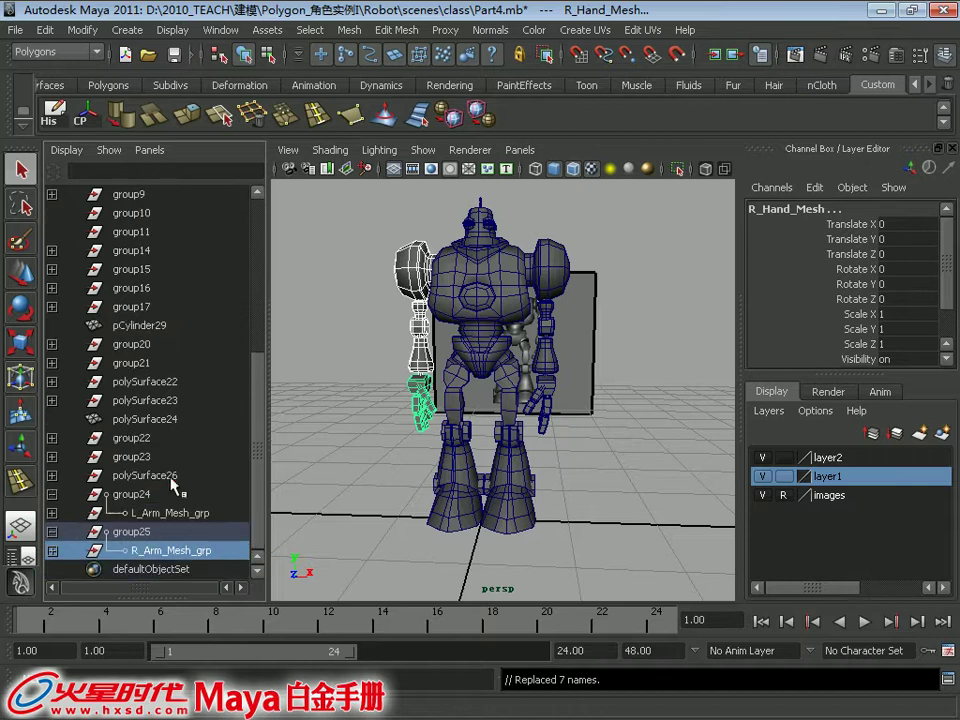
click(170, 513)
middle_drag(162, 520, 160, 566)
key(ctrl+z)
ctrl+click(166, 548)
click(79, 30)
mouse_move(45, 30)
click(102, 544)
click(51, 494)
key(ctrl+z)
click(130, 532)
middle_drag(132, 548, 170, 449)
key(ctrl+z)
Group L_Arm_Mesh_grp and R_Arm_Mesh_grp together, name the new group Robot, and expand it
click(84, 566)
click(52, 531)
ctrl+click(160, 514)
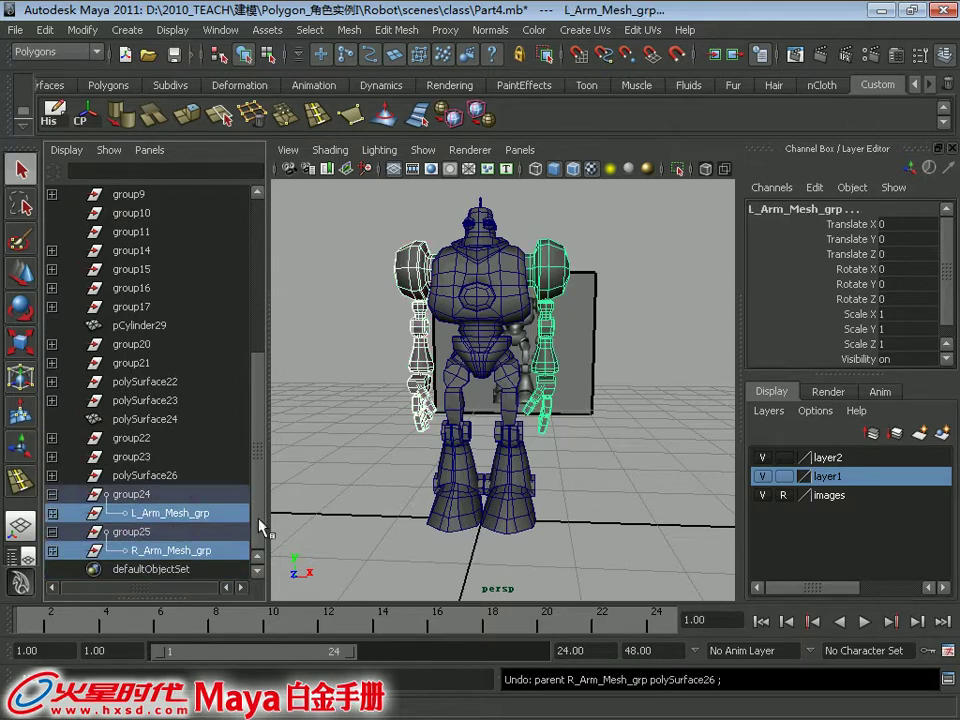
key(ctrl+g)
double_click(140, 550)
text(Robot)
key(Return)
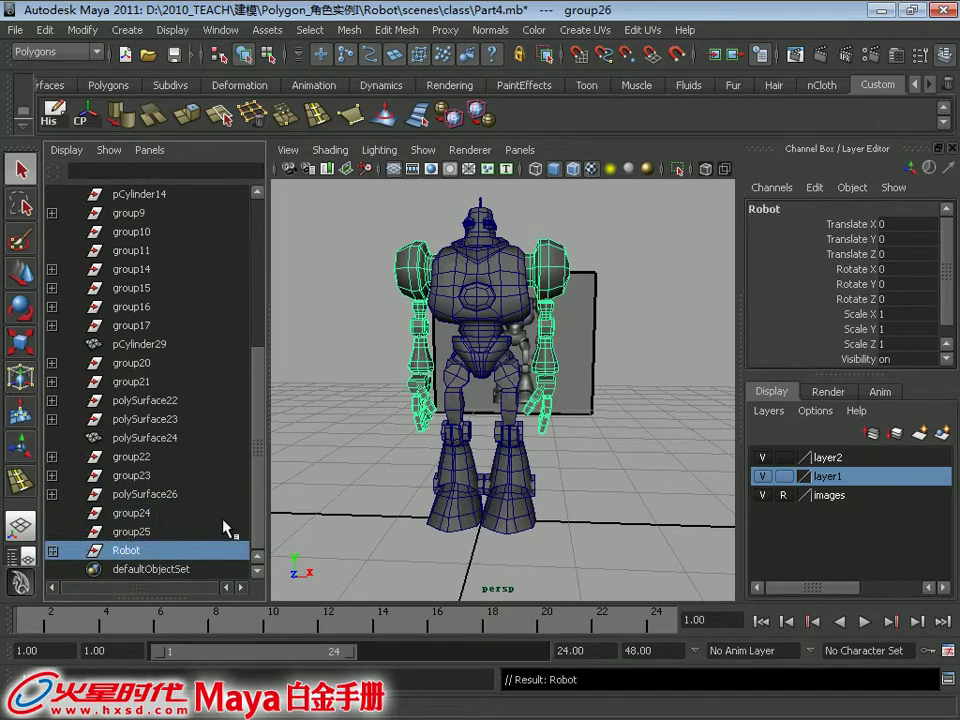
click(52, 550)
Rename the torso mesh as Body_Mesh and parent it under the Robot group
click(465, 335)
alt+drag(466, 335, 496, 326)
double_click(163, 400)
text(Body)
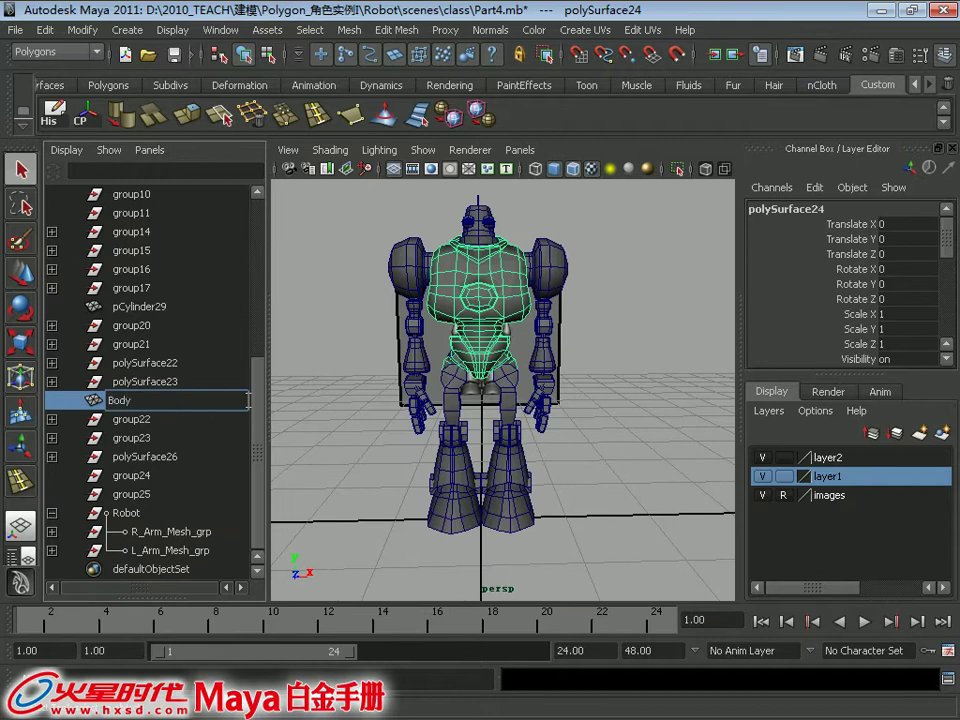
text(_Mesh)
key(Return)
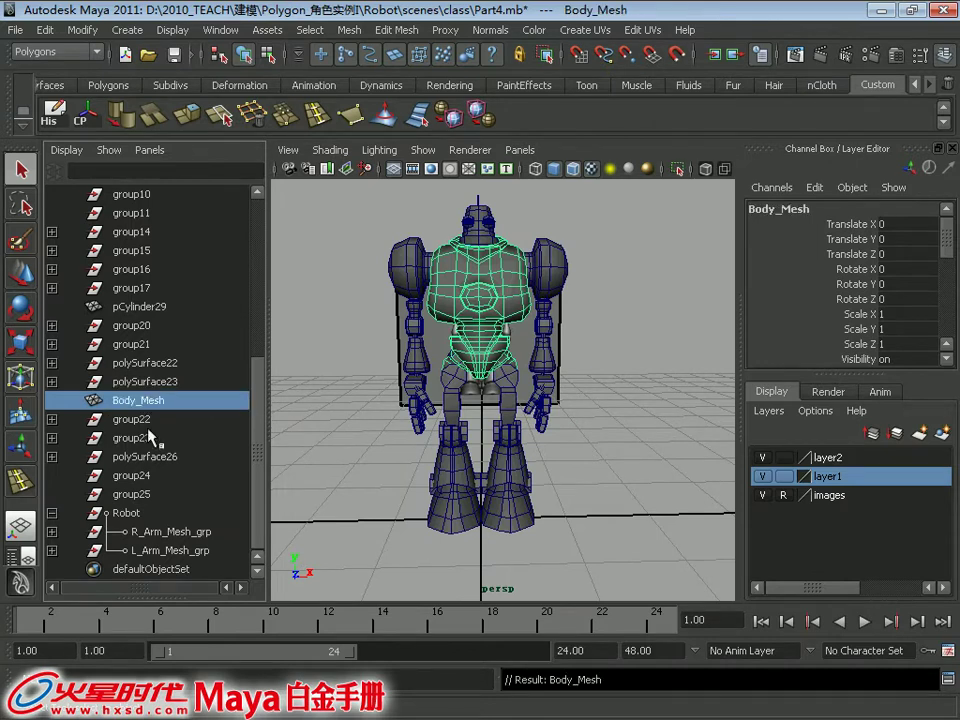
middle_drag(139, 400, 126, 512)
click(52, 495)
click(126, 550)
Examine the leg meshes and which Outliner groups contain them
alt+right_drag(424, 411, 500, 420)
click(509, 408)
click(515, 447)
alt+drag(515, 447, 509, 466)
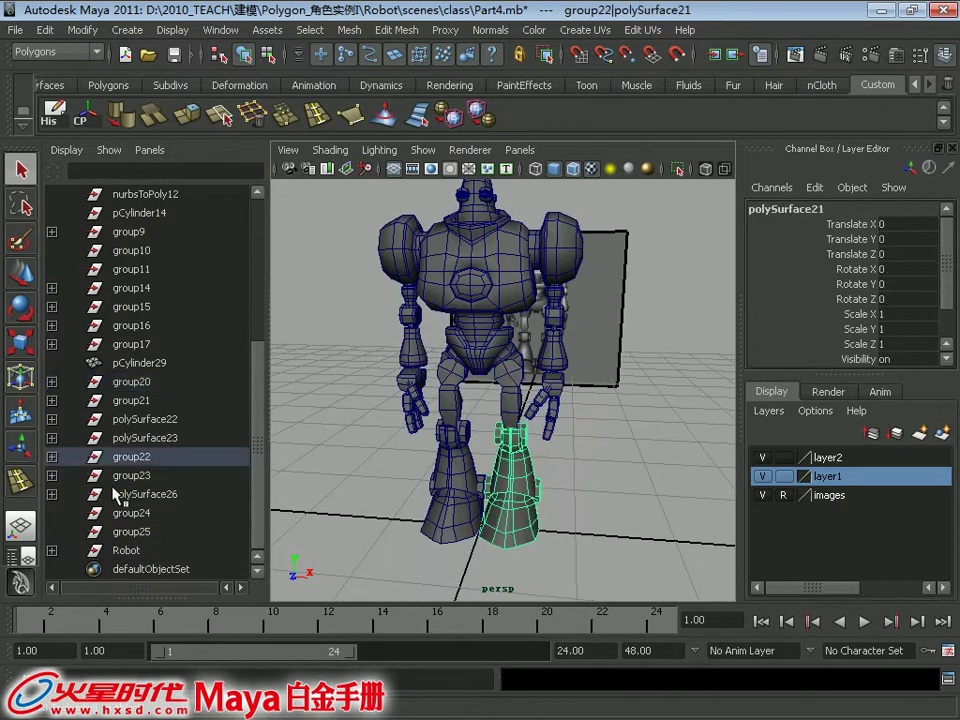
alt+right_drag(460, 405, 384, 412)
alt+drag(384, 412, 471, 379)
drag(131, 532, 131, 194)
click(392, 208)
drag(392, 208, 569, 496)
click(634, 390)
Group the left thigh and lower leg meshes and name the group L_Leg
click(510, 400)
shift+click(508, 450)
alt+right_drag(470, 424, 520, 423)
alt+drag(520, 423, 467, 423)
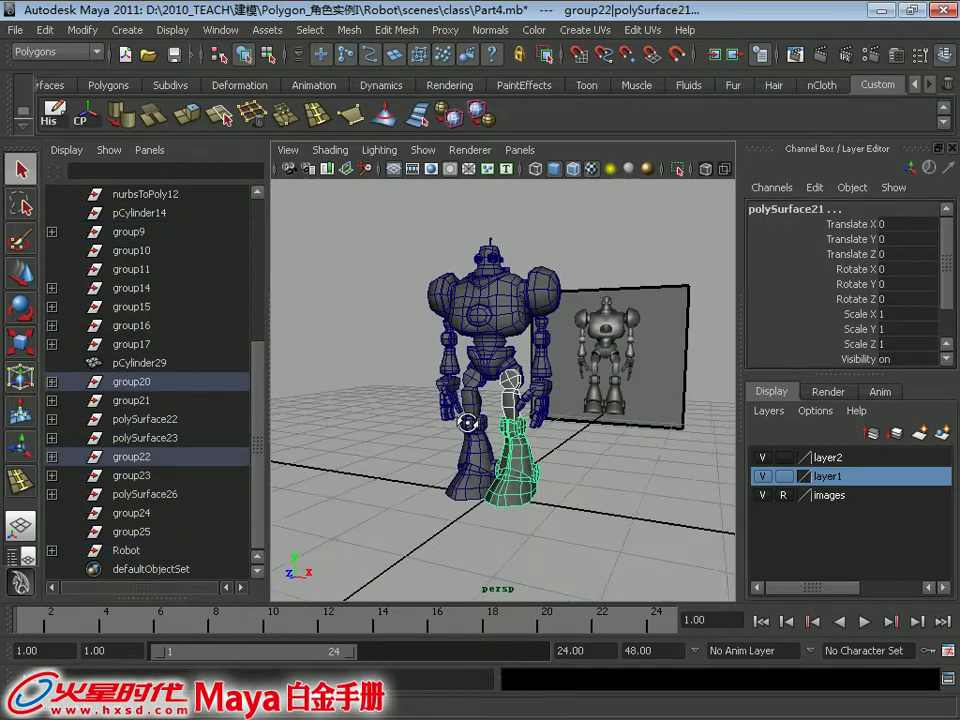
key(ctrl+g)
double_click(128, 569)
text(L_Le)
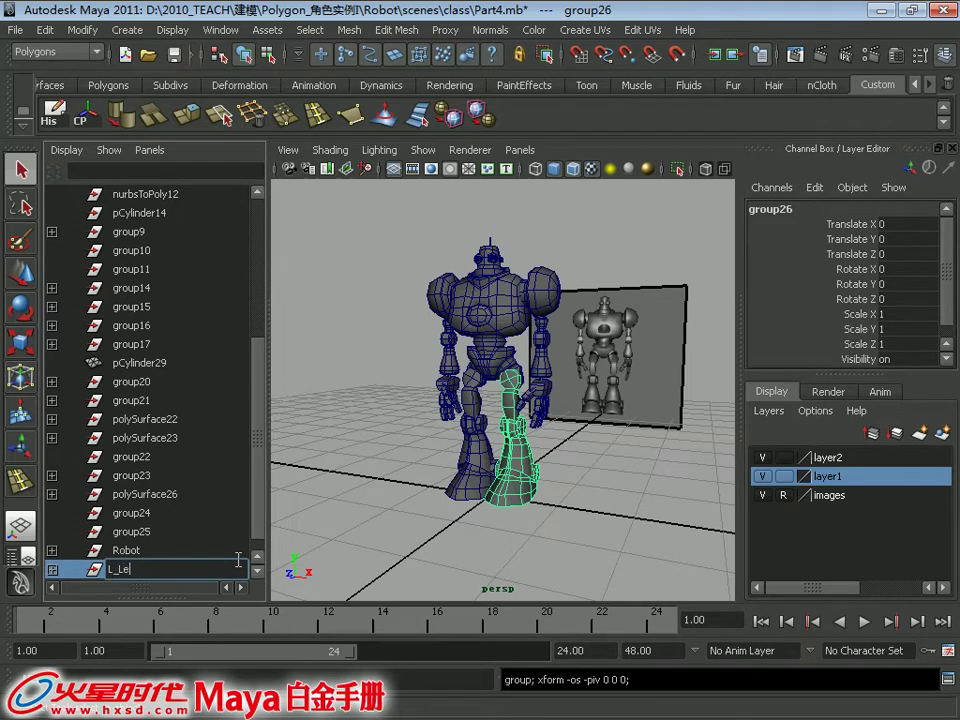
text(g)
key(Return)
Group the right thigh and lower leg meshes and name the group R_Leg
alt+drag(400, 420, 460, 420)
click(463, 396)
shift+click(466, 460)
key(ctrl+g)
double_click(214, 549)
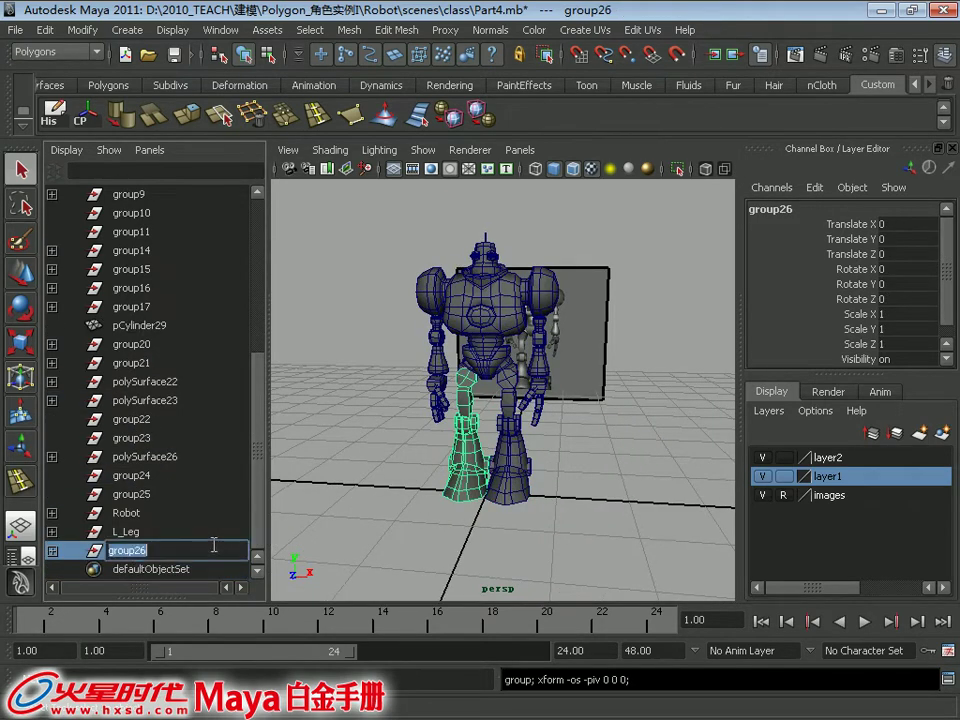
text(R_Leg)
key(Return)
Parent the L_Leg and R_Leg groups under Robot
shift+click(140, 532)
middle_drag(131, 545, 129, 508)
drag(129, 511, 139, 535)
middle_drag(139, 535, 134, 551)
click(134, 555)
Group all the head parts, including the eyes and antenna, and name the group Head
alt+right_drag(420, 420, 560, 420)
drag(390, 290, 500, 410)
ctrl+drag(583, 529, 375, 420)
key(w)
alt+drag(620, 410, 640, 420)
key(ctrl+g)
double_click(157, 547)
text(Head)
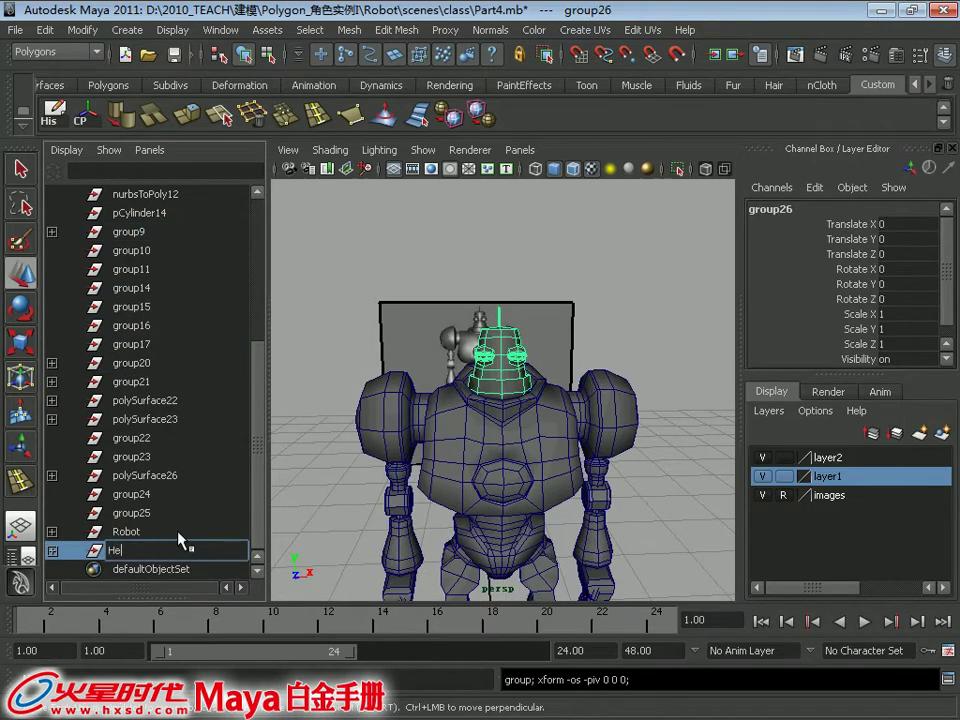
key(Return)
Parent the Head group under Robot and delete the Robot hierarchy's construction history
middle_drag(150, 550, 127, 532)
click(133, 555)
click(52, 115)
Delete all leftover nodes outside the Robot group and turn off the wireframe overlay on the shaded view
drag(135, 531, 170, 250)
key(Delete)
click(140, 269)
click(620, 260)
alt+drag(560, 330, 489, 368)
alt+right_drag(489, 368, 428, 298)
click(575, 169)
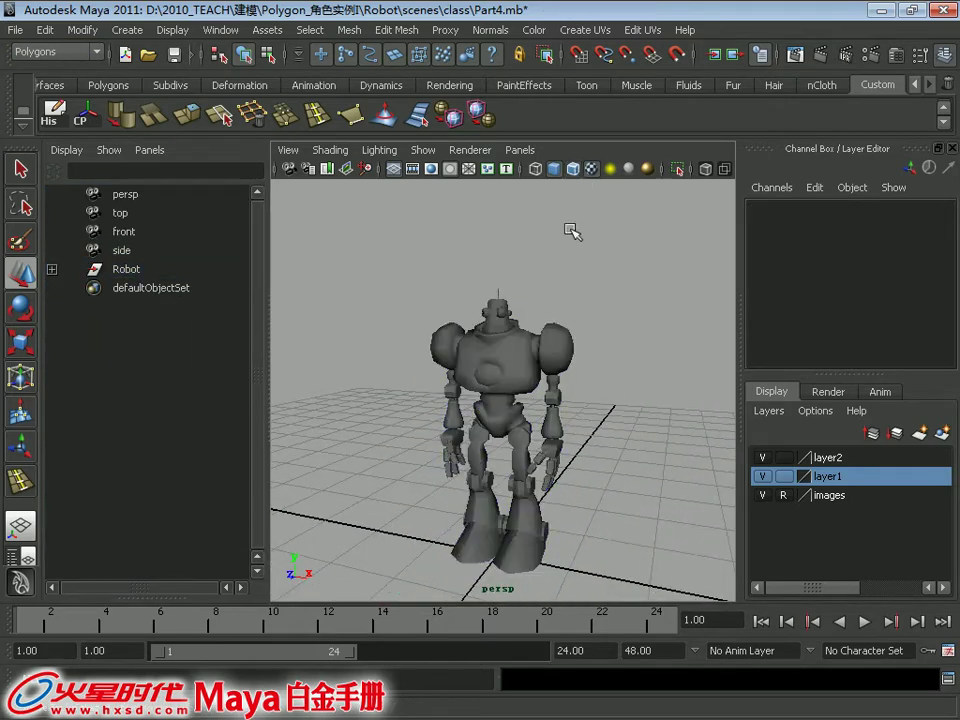
Freeze the transformations of the whole Robot group
mouse_move(533, 305)
alt+mouse_down()
mouse_move(493, 315)
mouse_move(532, 310)
alt+mouse_up()
drag(391, 274, 620, 569)
click(626, 395)
click(118, 269)
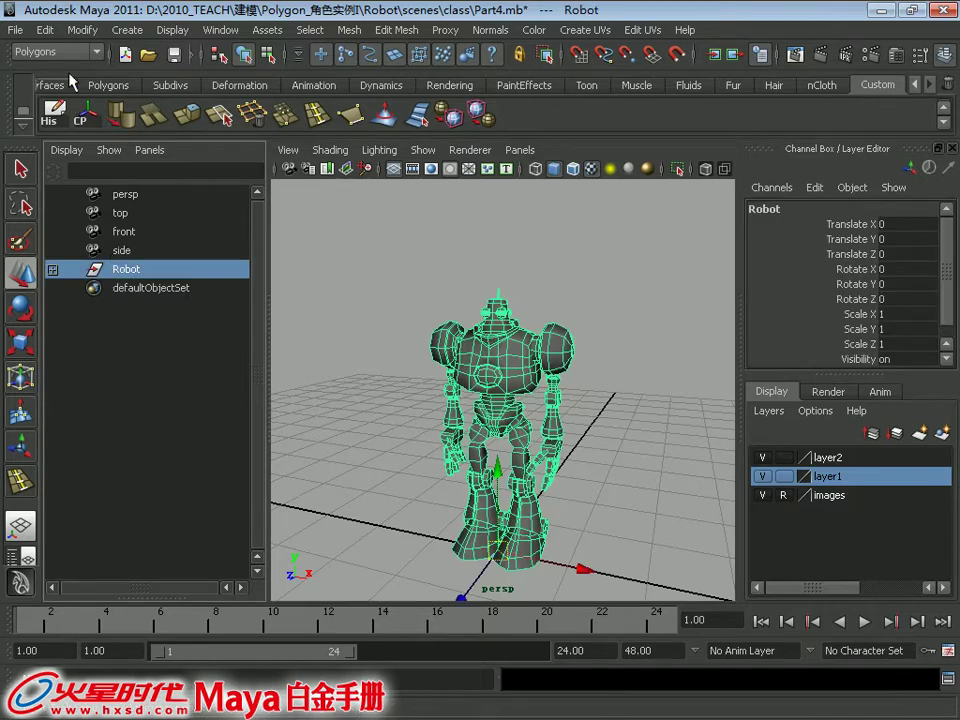
click(45, 29)
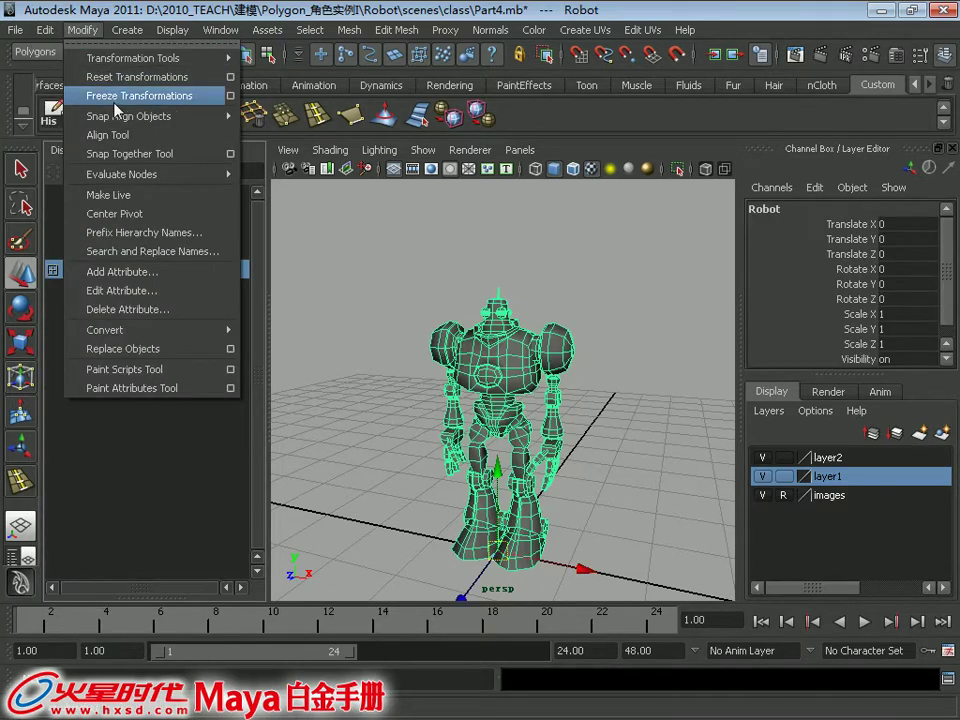
click(85, 92)
Run Optimize Scene Size to remove unused items from the scene
click(16, 29)
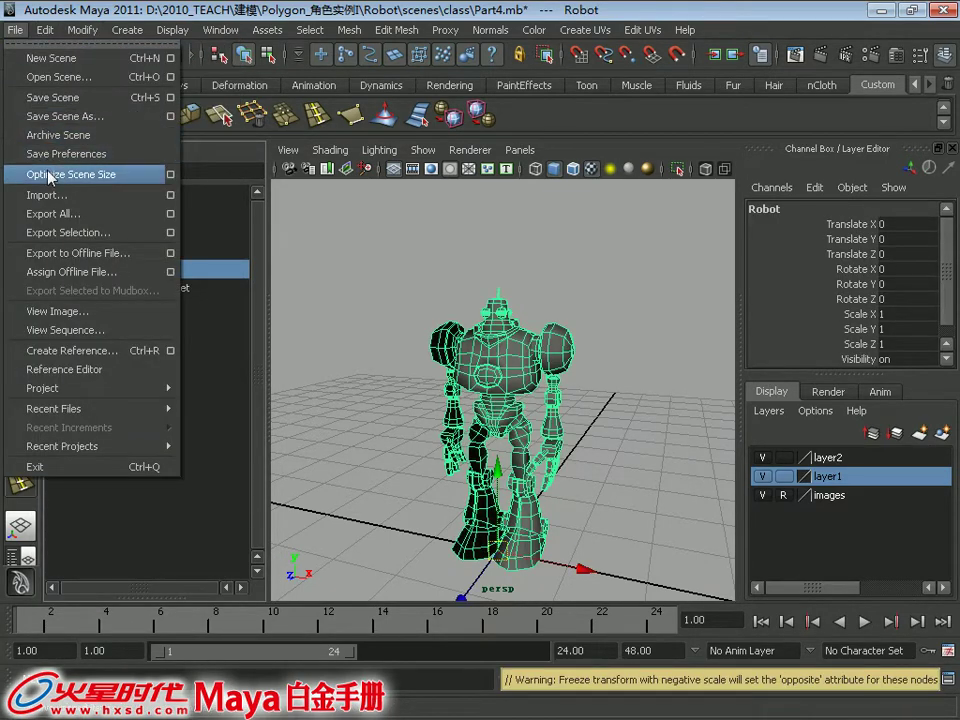
click(55, 174)
click(428, 376)
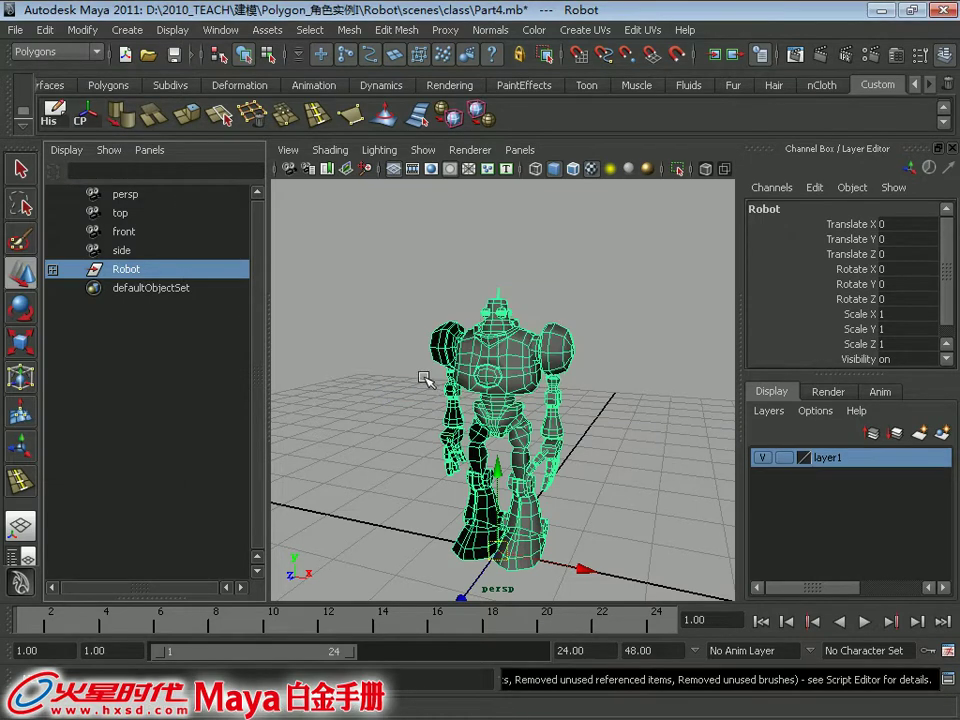
Reverse the normals of the black-shaded R_Arm_Mesh
click(456, 264)
alt+drag(456, 264, 435, 354)
click(437, 348)
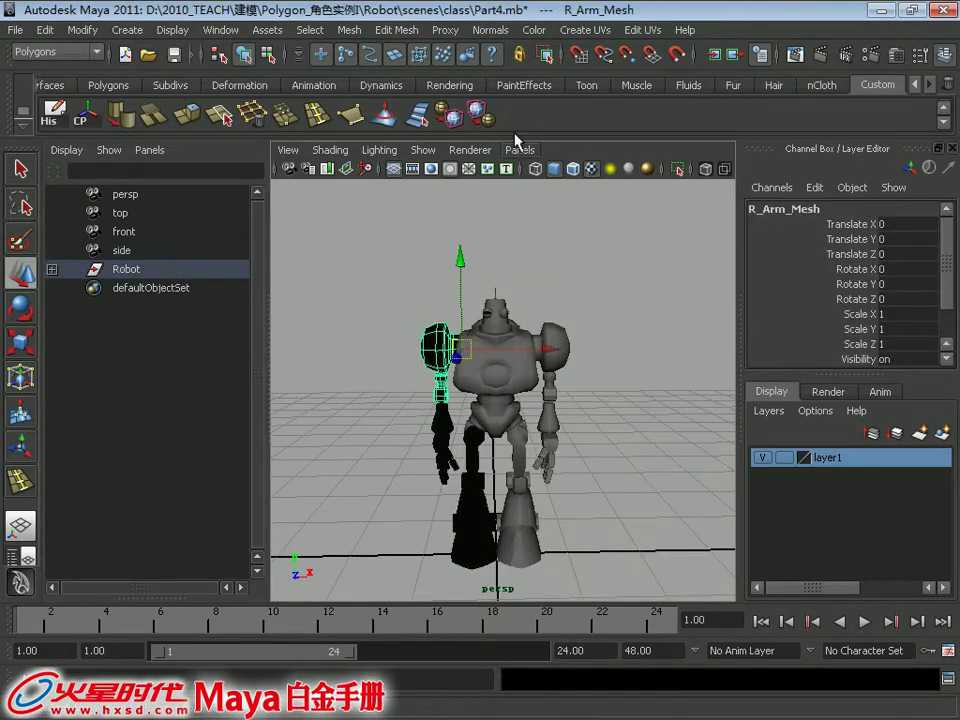
click(580, 30)
mouse_move(490, 29)
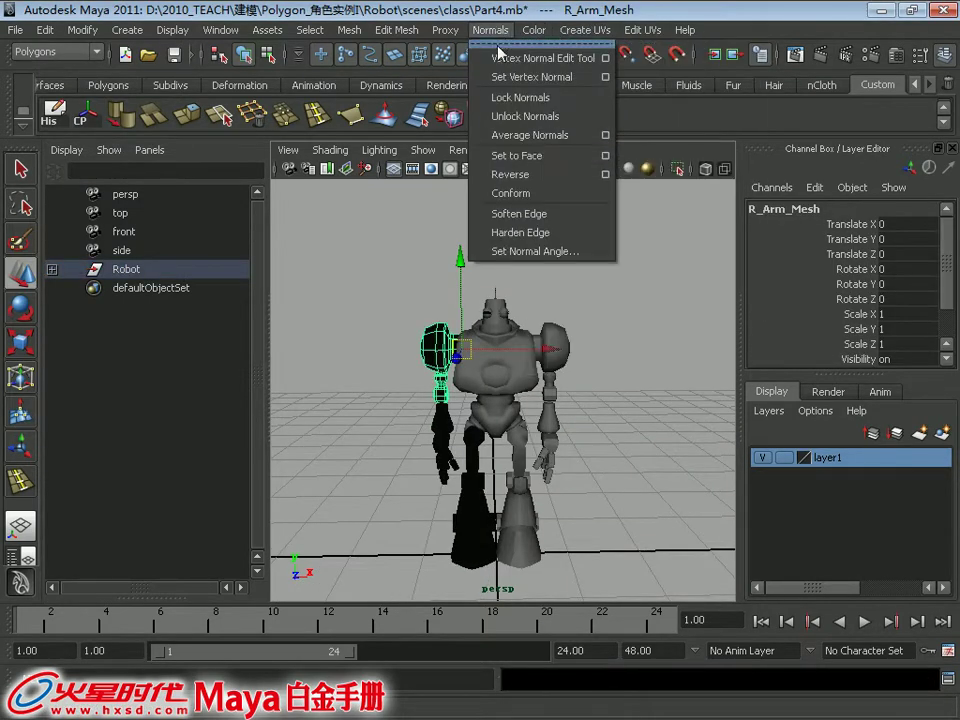
click(513, 175)
Reverse the normals of the robot's right forearm and right hand meshes
click(617, 383)
mouse_move(617, 383)
alt+right_down()
mouse_move(587, 444)
mouse_move(548, 424)
alt+right_up()
click(505, 383)
key(g)
click(503, 425)
Reverse the normals of the robot's right thigh and right lower leg meshes, then clear the selection
click(569, 430)
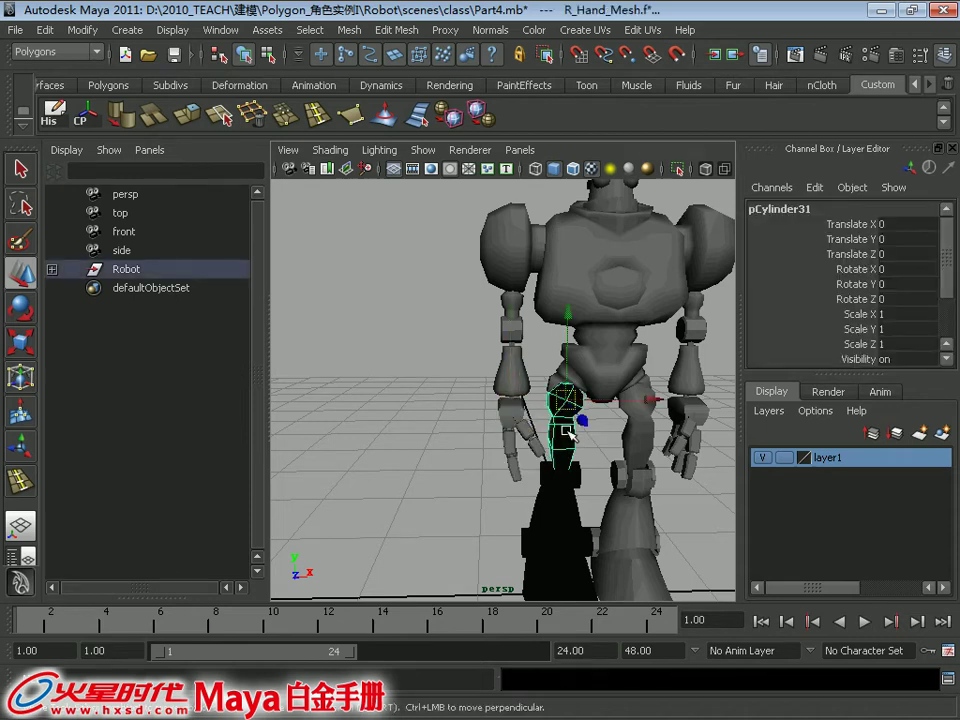
key(g)
click(565, 486)
key(g)
alt+middle_drag(580, 528, 519, 390)
alt+drag(519, 390, 502, 402)
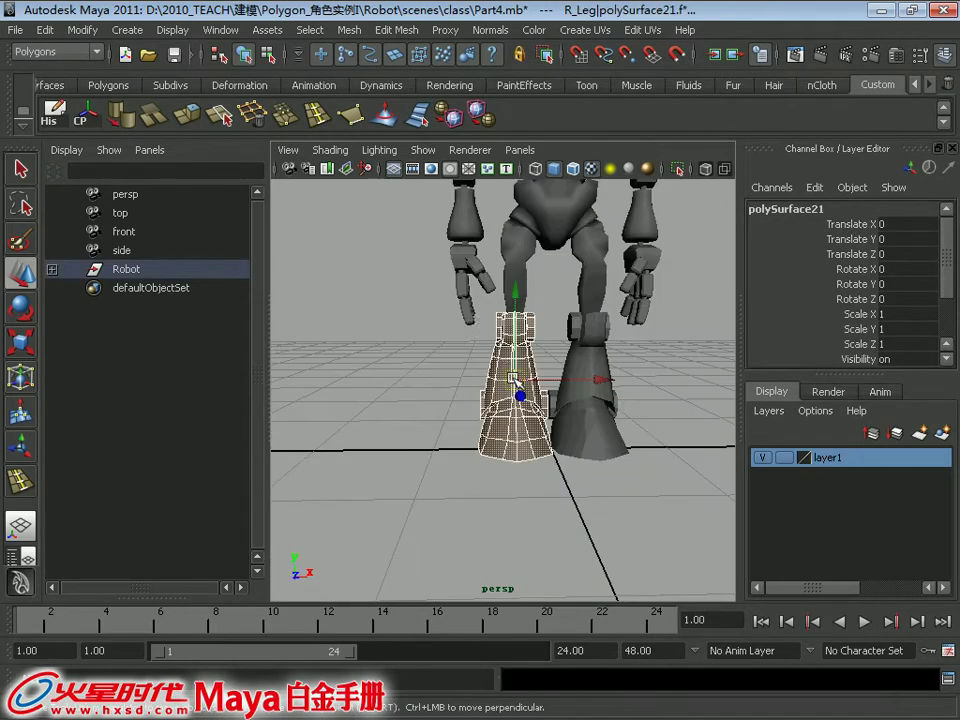
click(668, 508)
Inspect the whole robot and its head up close for remaining black-shaded surfaces
alt+middle_drag(621, 400, 611, 475)
alt+drag(611, 475, 602, 414)
alt+right_drag(602, 414, 430, 330)
drag(401, 233, 640, 500)
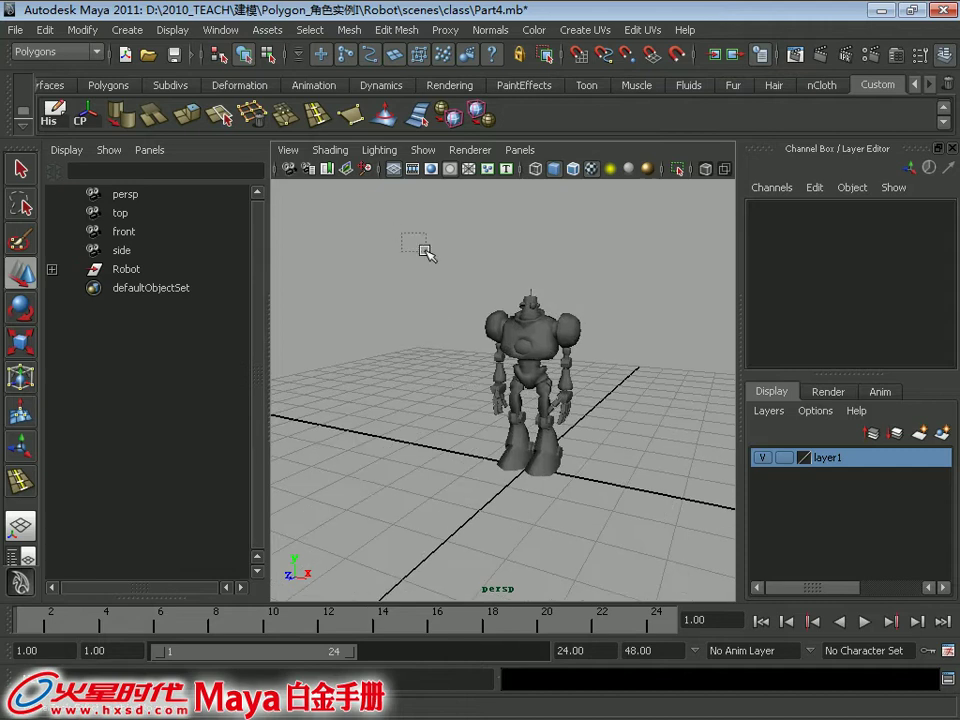
alt+drag(468, 280, 509, 261)
click(609, 257)
alt+right_drag(510, 227, 568, 268)
alt+middle_drag(568, 268, 523, 441)
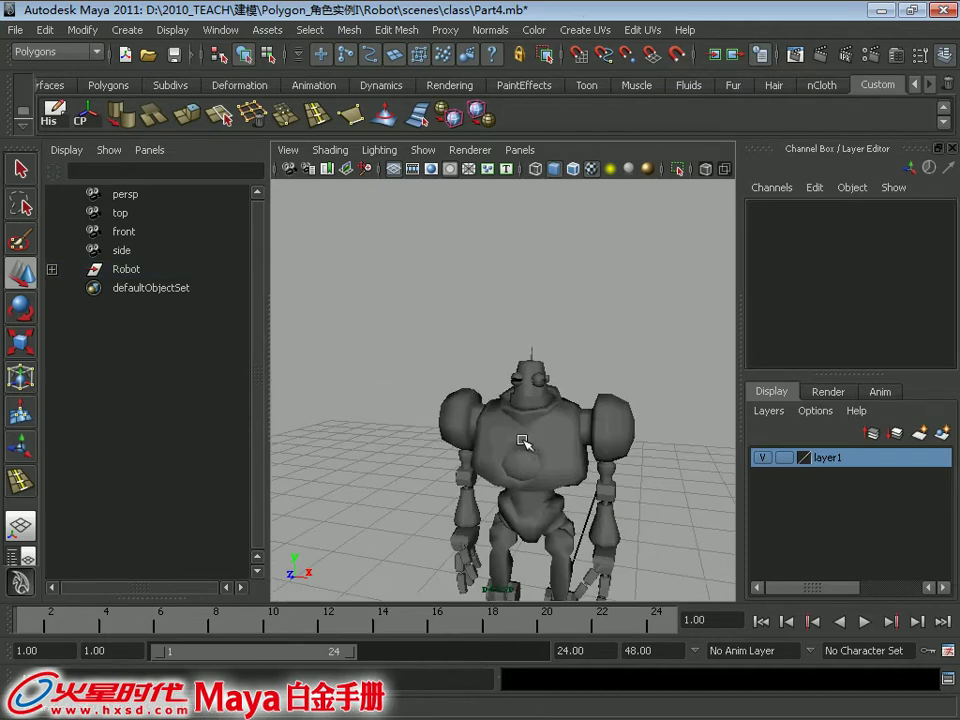
alt+right_drag(523, 441, 590, 447)
alt+drag(391, 413, 450, 420)
alt+right_drag(450, 420, 508, 441)
alt+middle_drag(508, 441, 420, 520)
alt+right_drag(420, 520, 532, 476)
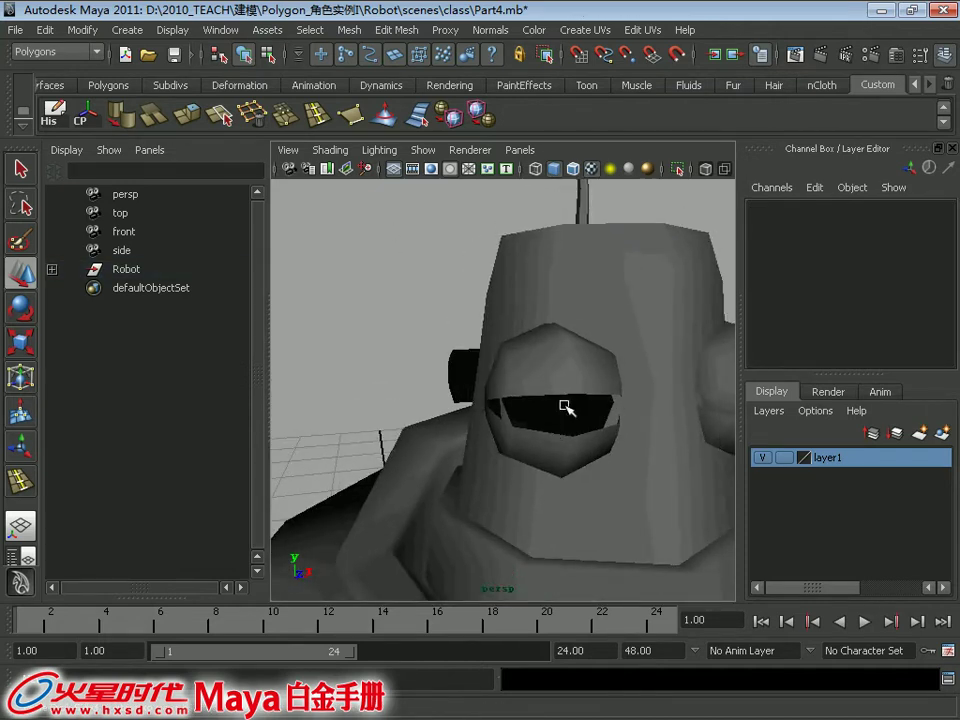
Reverse the normals of the black eyeball mesh nurbsSphere2 inside the eyelids
click(567, 408)
click(568, 28)
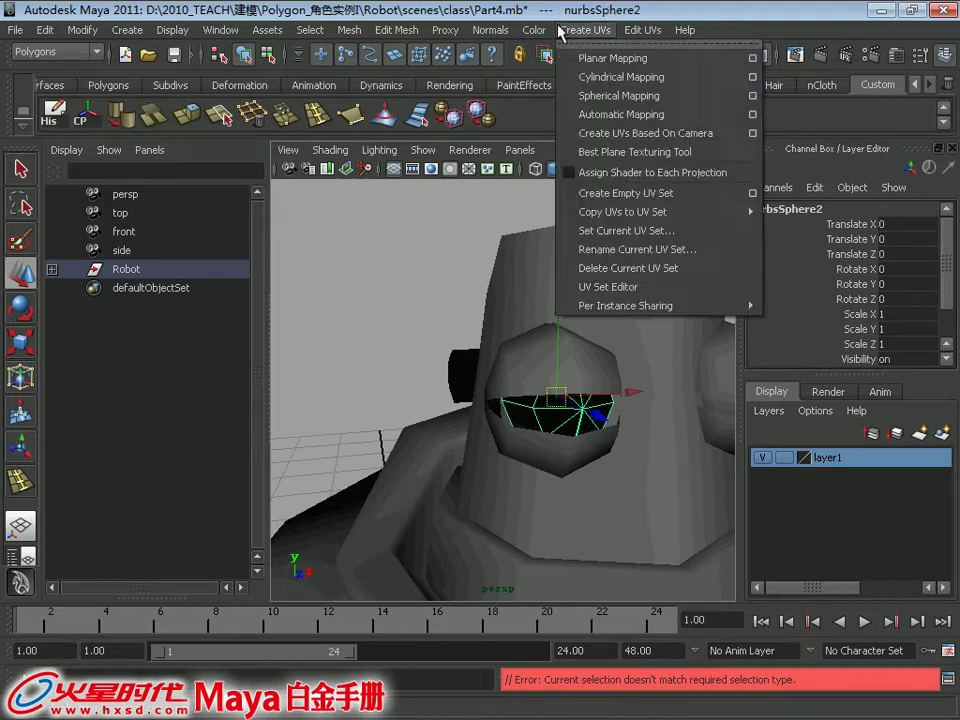
click(520, 193)
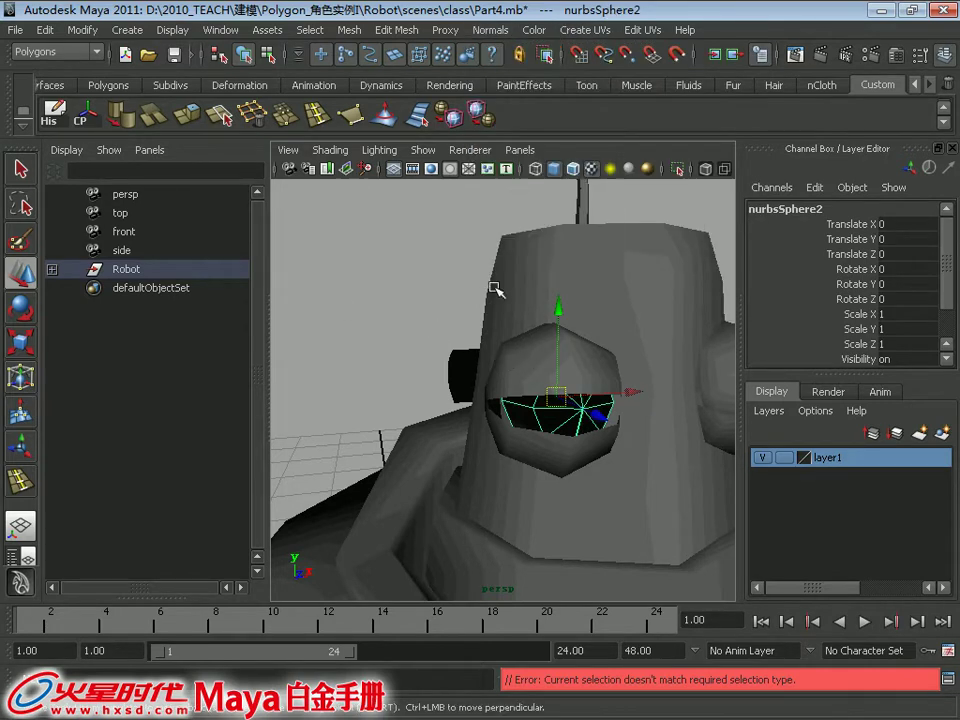
click(495, 29)
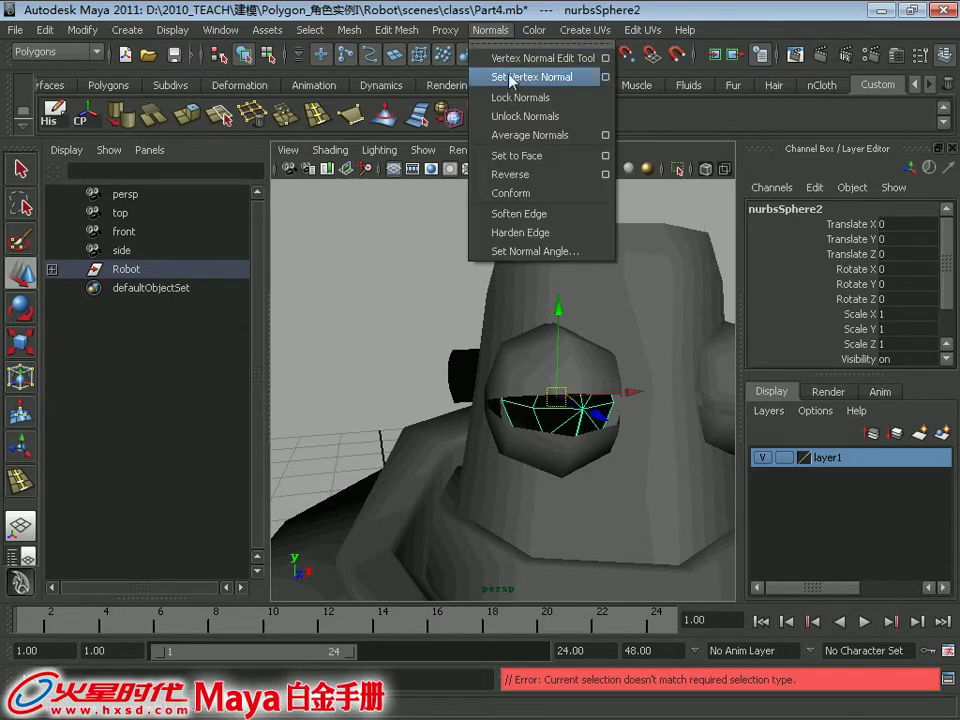
click(523, 180)
Limit the perspective view to NURBS surfaces so that only the robot's two eyeball spheres are shown
alt+drag(444, 386, 414, 388)
alt+right_drag(414, 388, 392, 365)
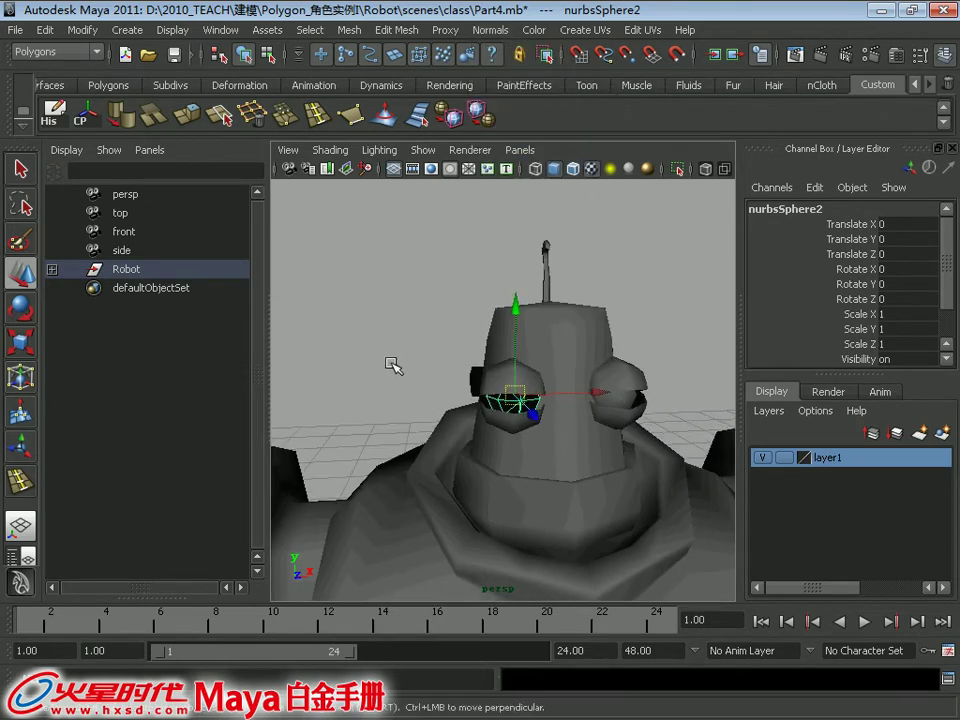
click(362, 152)
mouse_move(423, 150)
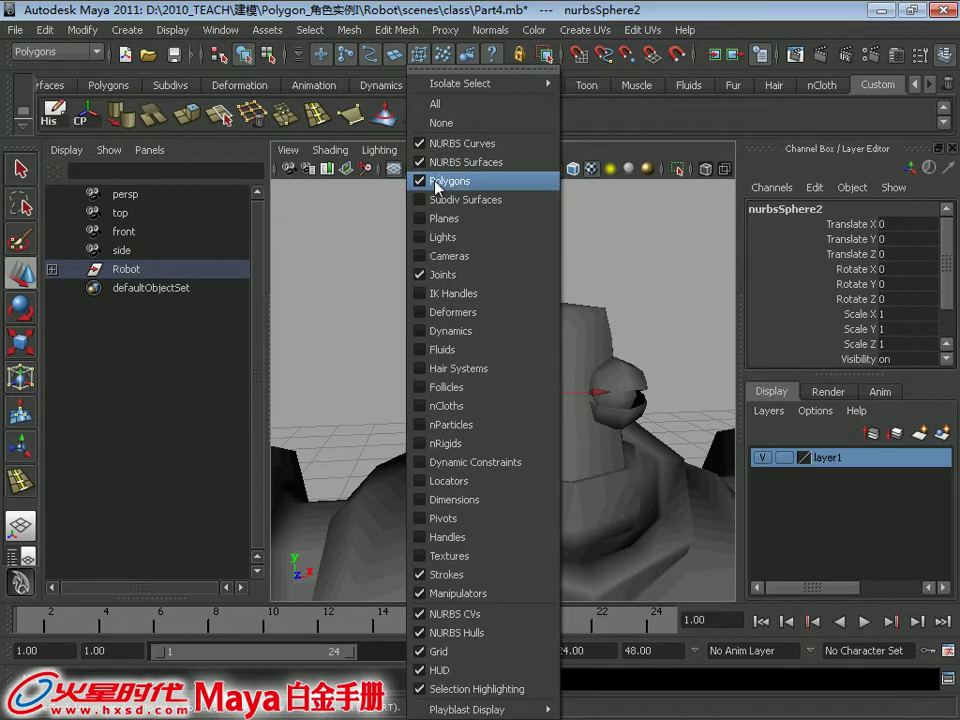
click(435, 122)
click(423, 150)
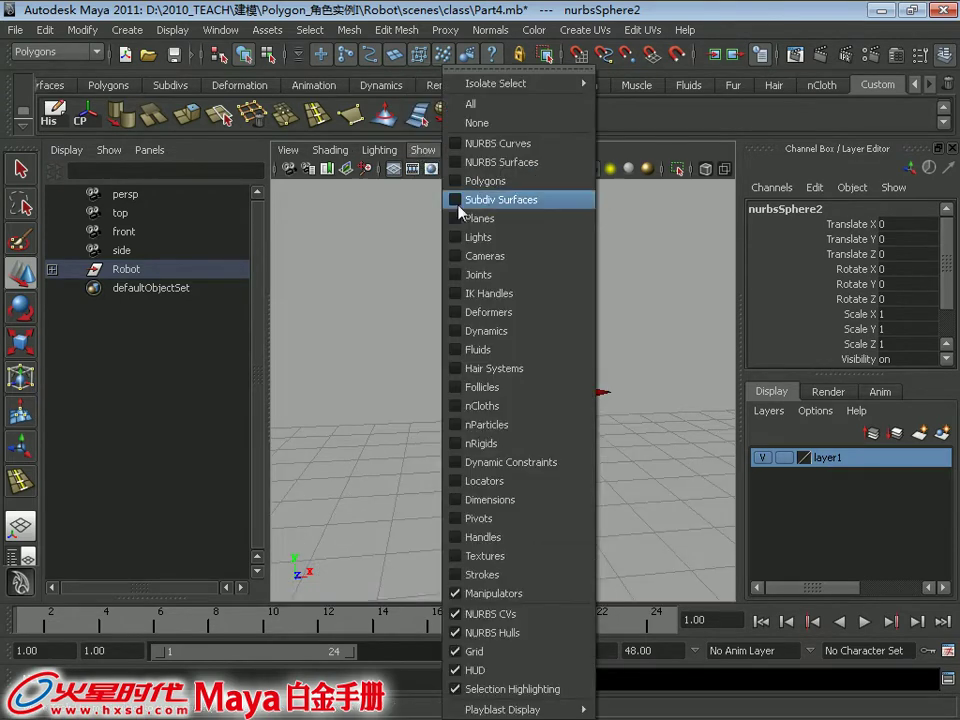
click(480, 161)
click(600, 326)
click(540, 392)
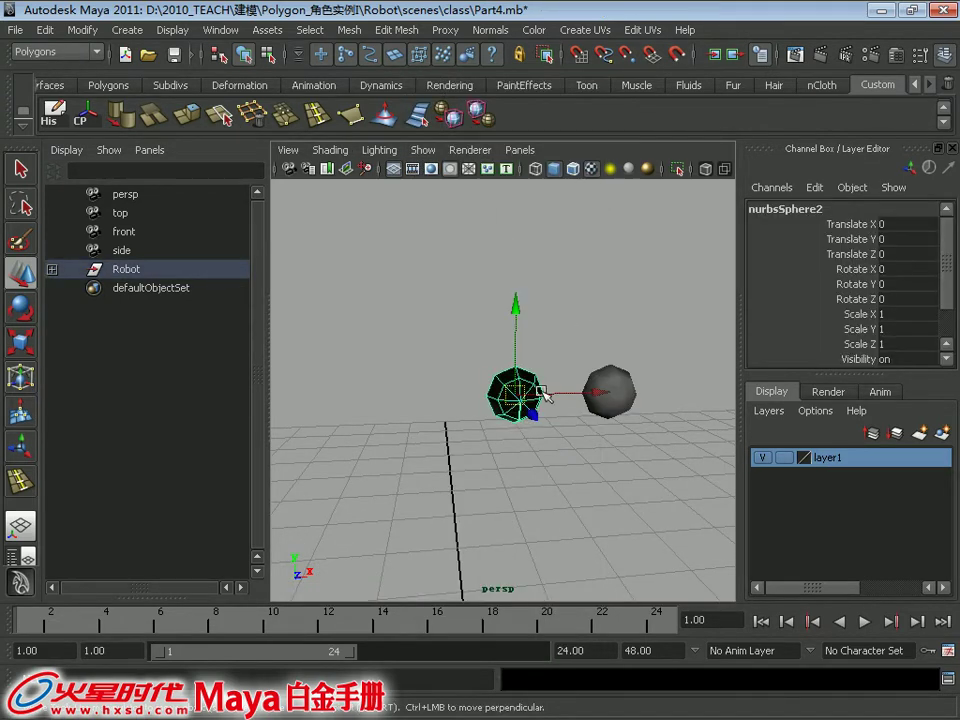
click(423, 150)
Reverse the surface direction of the black NURBS eyeball nurbsSphere2 using the Surfaces command set
click(85, 50)
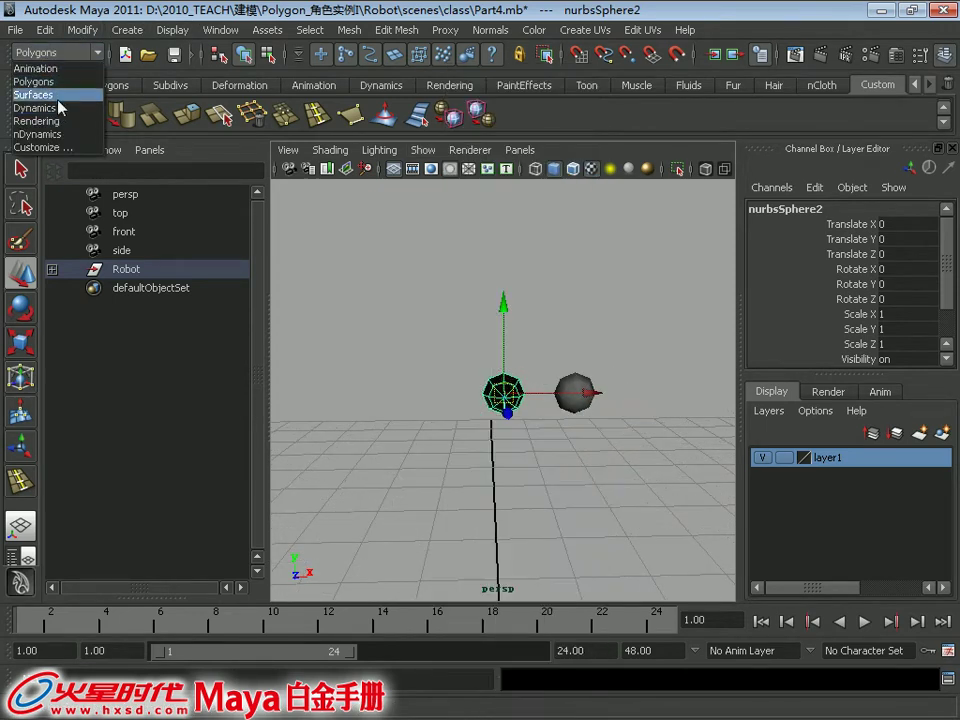
click(38, 94)
click(390, 30)
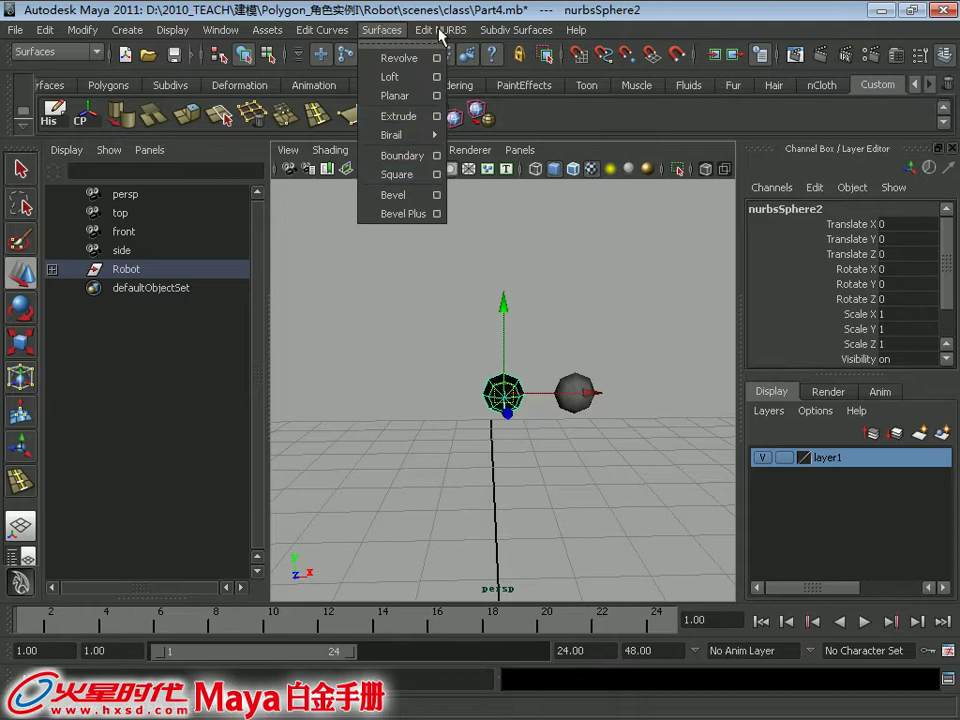
mouse_move(441, 31)
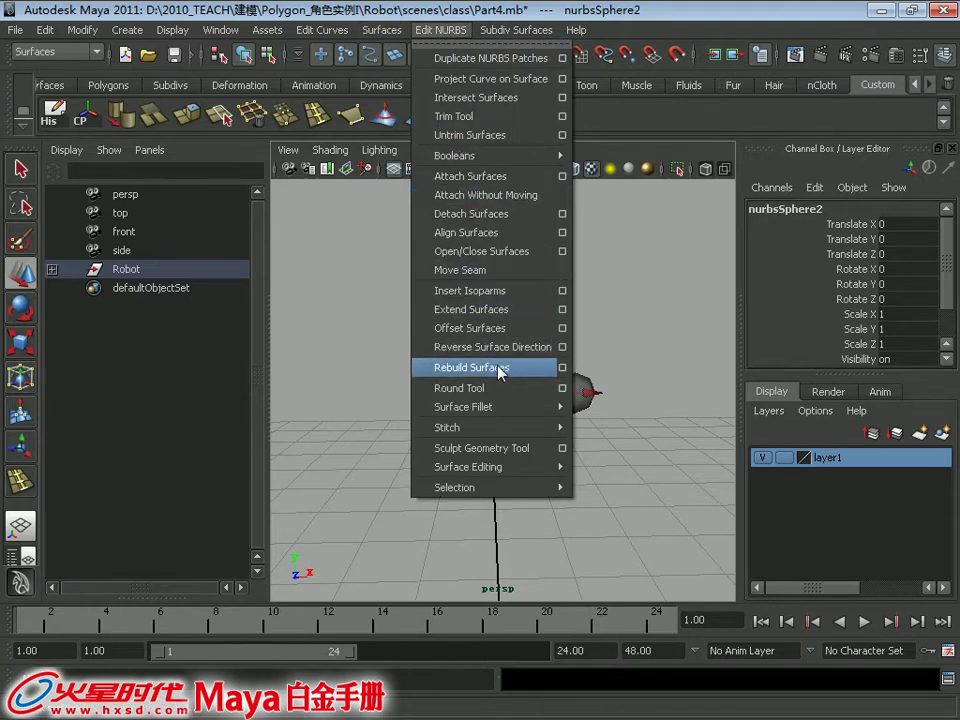
click(576, 345)
alt+right_drag(530, 339, 300, 305)
alt+drag(300, 305, 445, 305)
Show the polygon meshes in the perspective view again and frame the robot's upper body
click(423, 150)
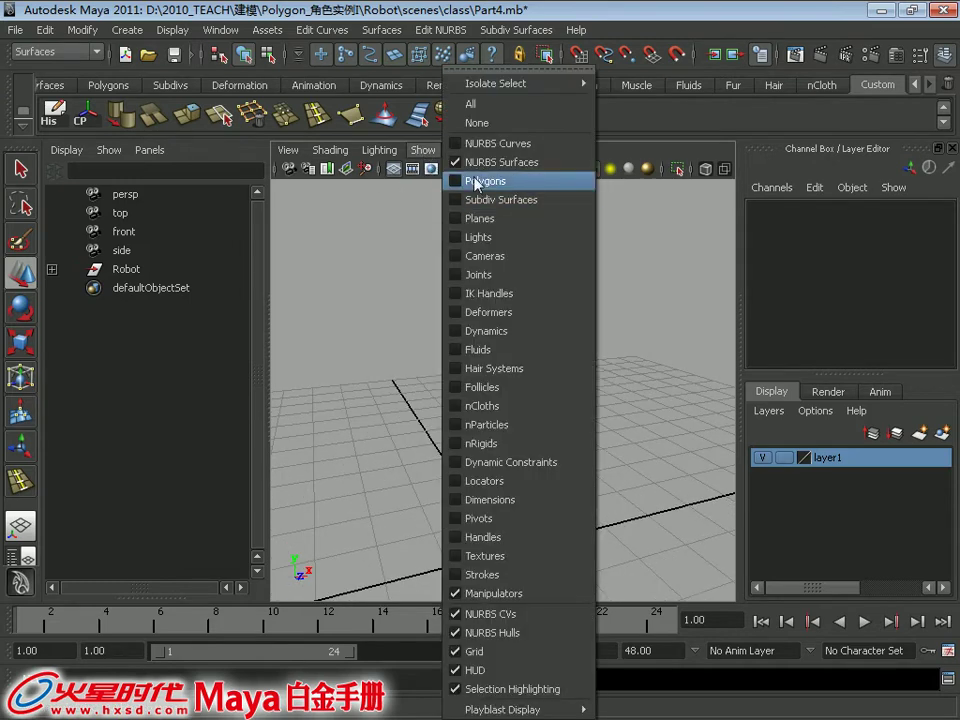
click(475, 183)
alt+right_drag(513, 339, 560, 428)
alt+drag(493, 336, 545, 345)
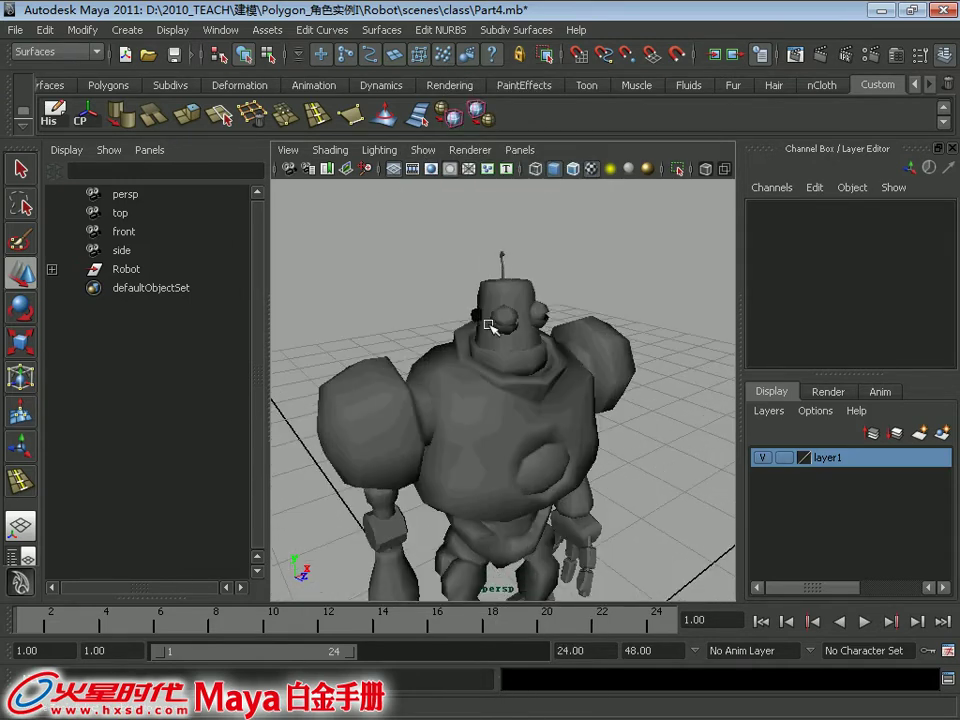
Reverse the normals of the black cylinder pCylinder32 on the side of the robot's head, then clear the selection
click(484, 304)
click(75, 53)
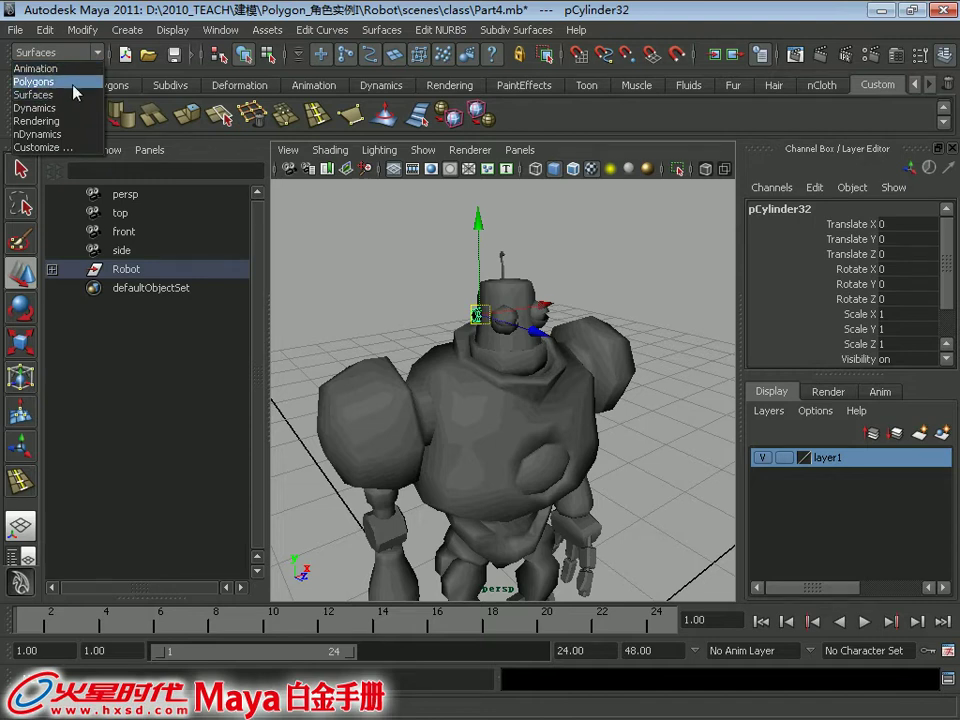
click(40, 81)
click(491, 30)
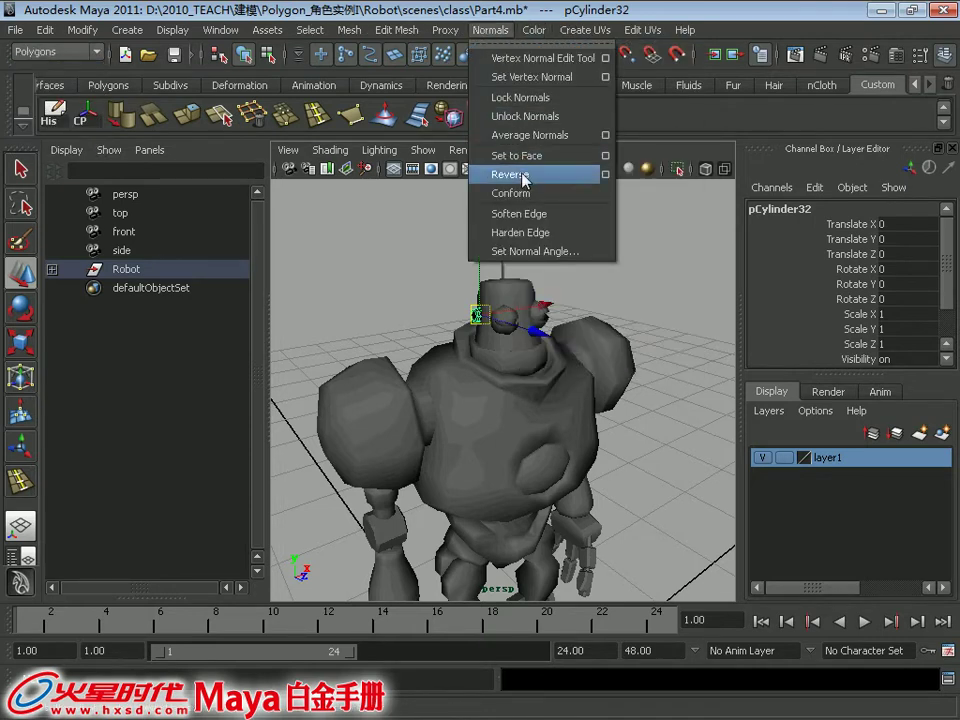
click(521, 176)
click(600, 285)
alt+drag(600, 285, 417, 316)
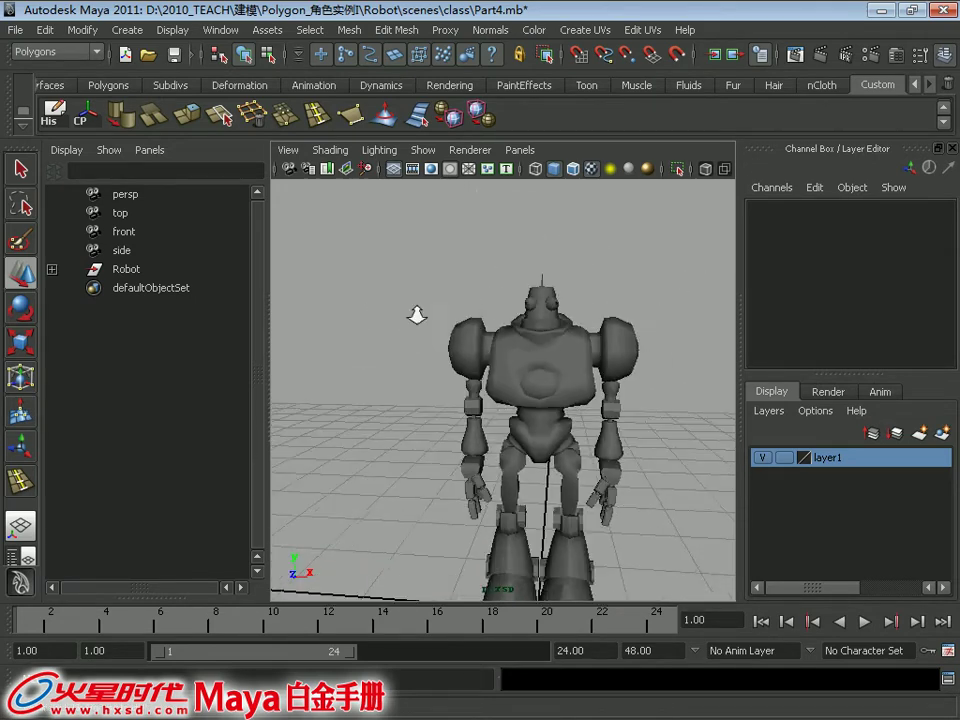
Hide the polygon meshes in the perspective view, leaving only the two NURBS eyeballs shown
click(423, 150)
click(464, 162)
click(423, 150)
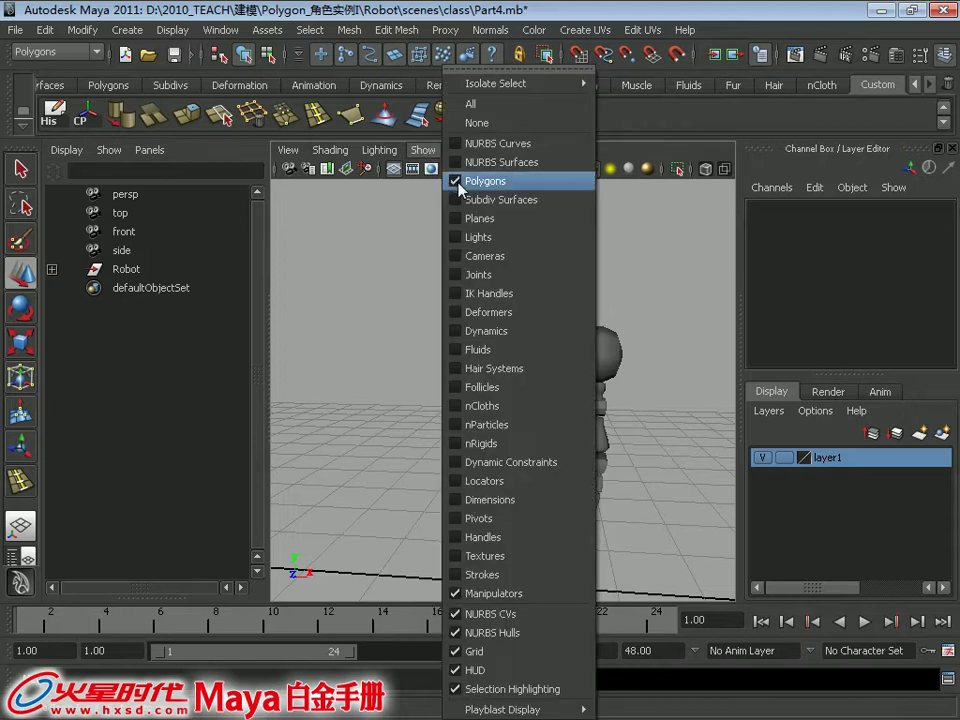
click(460, 181)
click(423, 150)
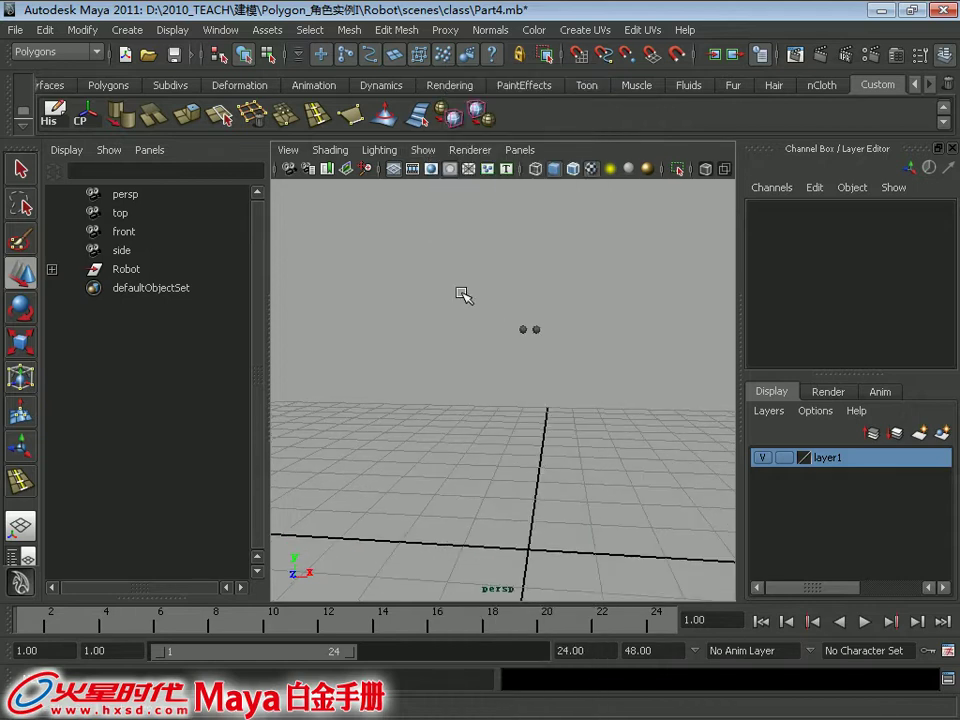
Convert both NURBS eyeballs to polygons and delete the original NURBS spheres
click(523, 329)
click(82, 29)
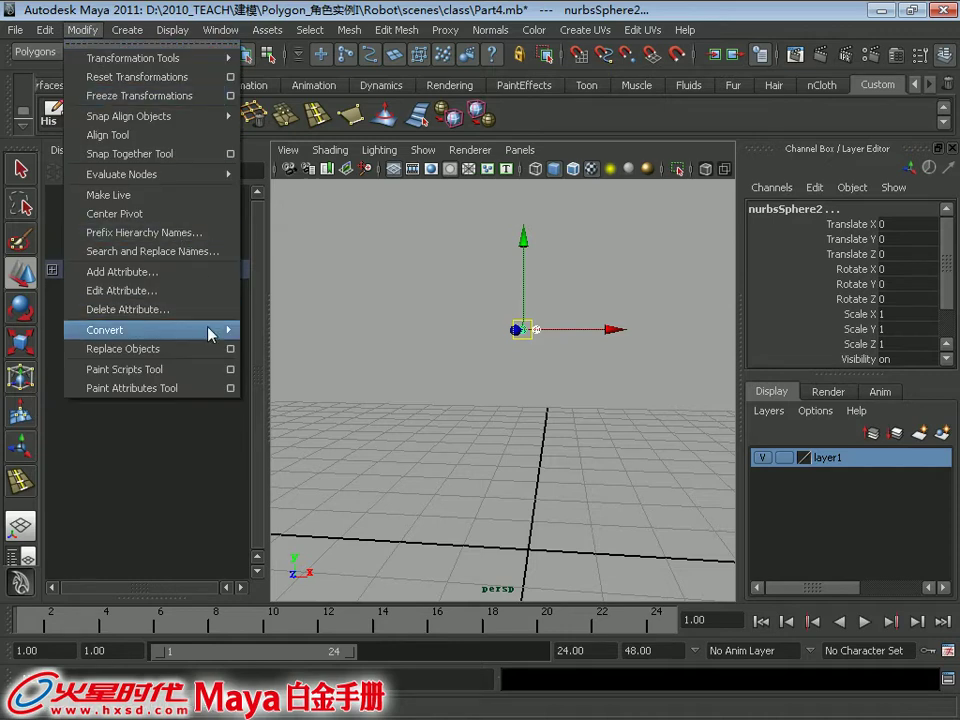
mouse_move(210, 330)
click(353, 340)
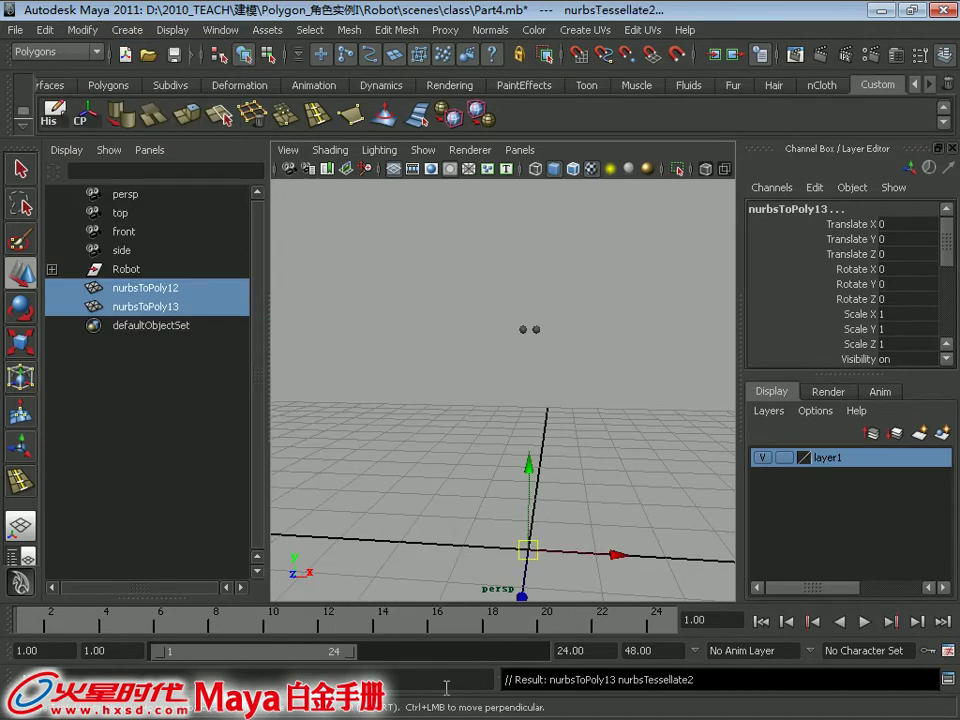
drag(477, 287, 647, 390)
key(Delete)
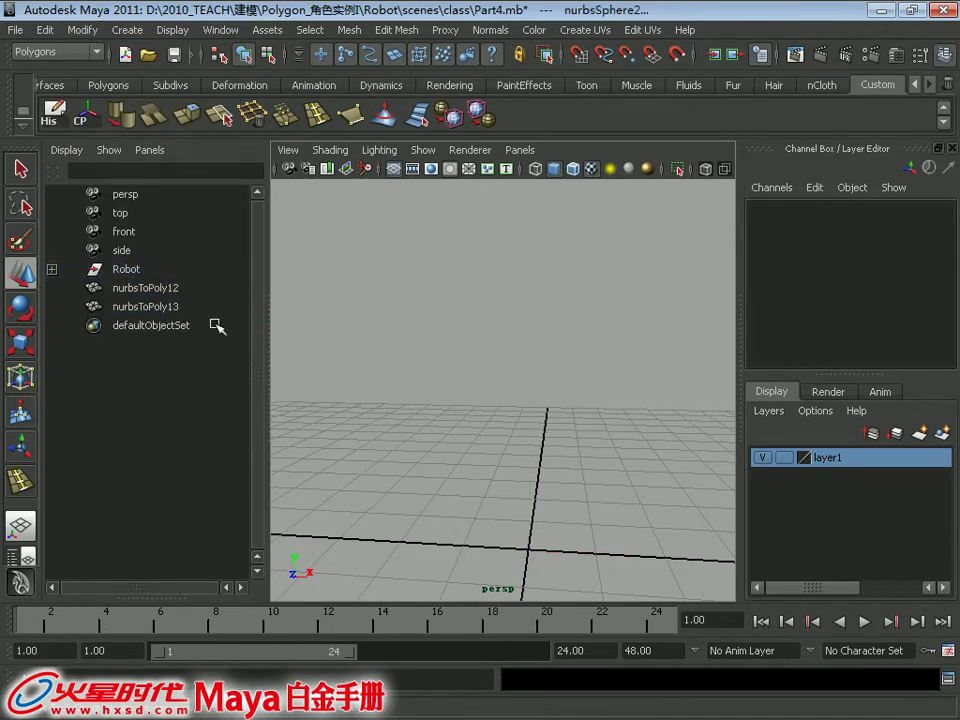
Show polygons in the view again and rename the converted eyeball nurbsToPoly12 as L_eye
click(150, 288)
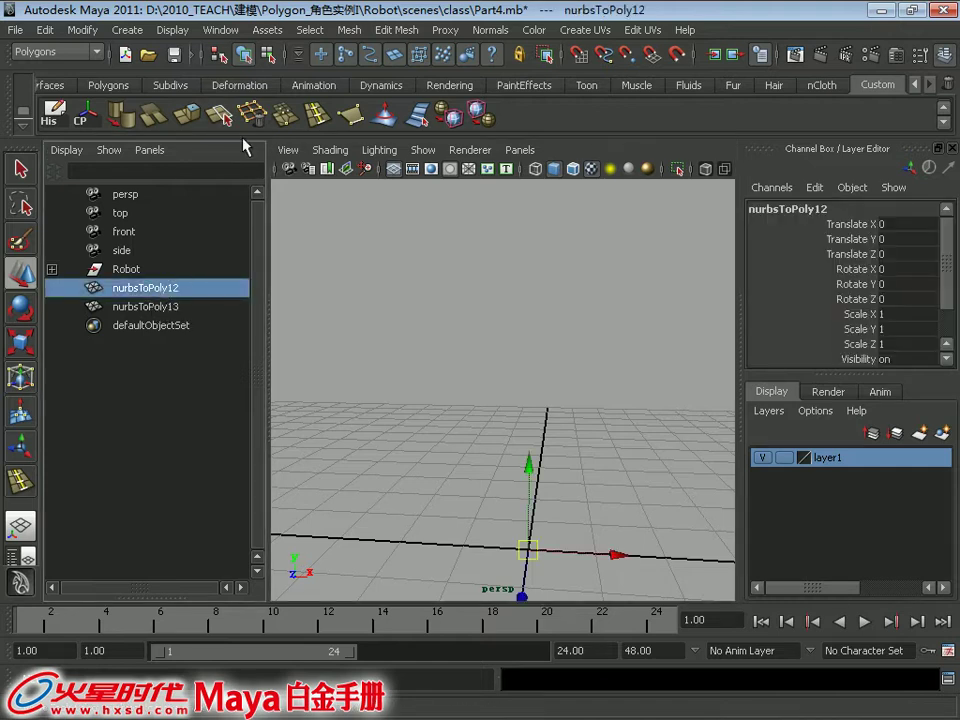
click(423, 150)
click(460, 181)
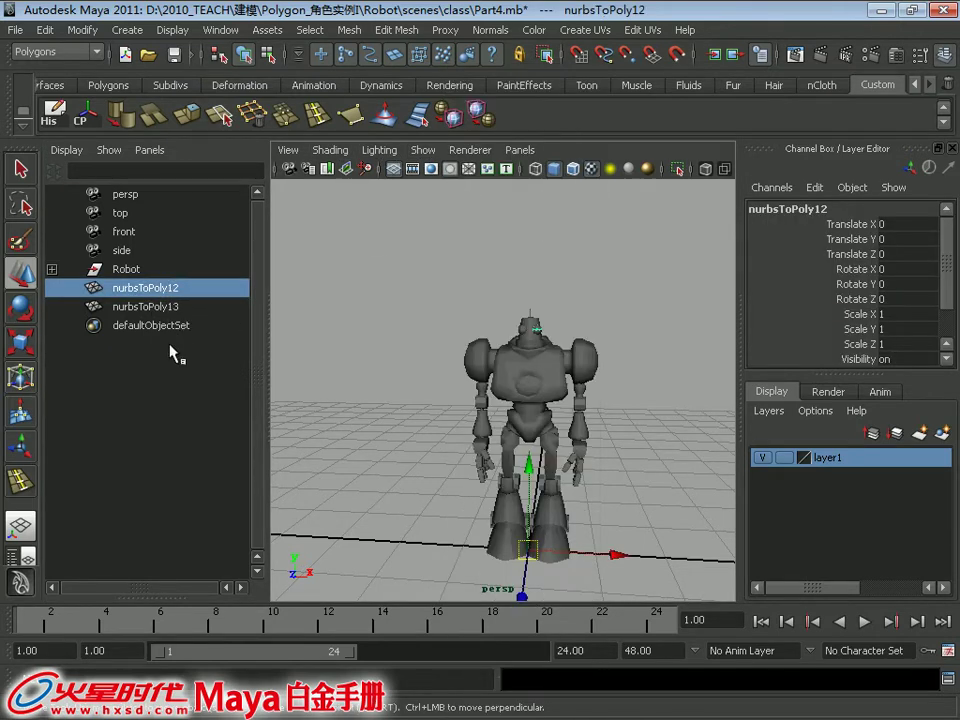
double_click(151, 290)
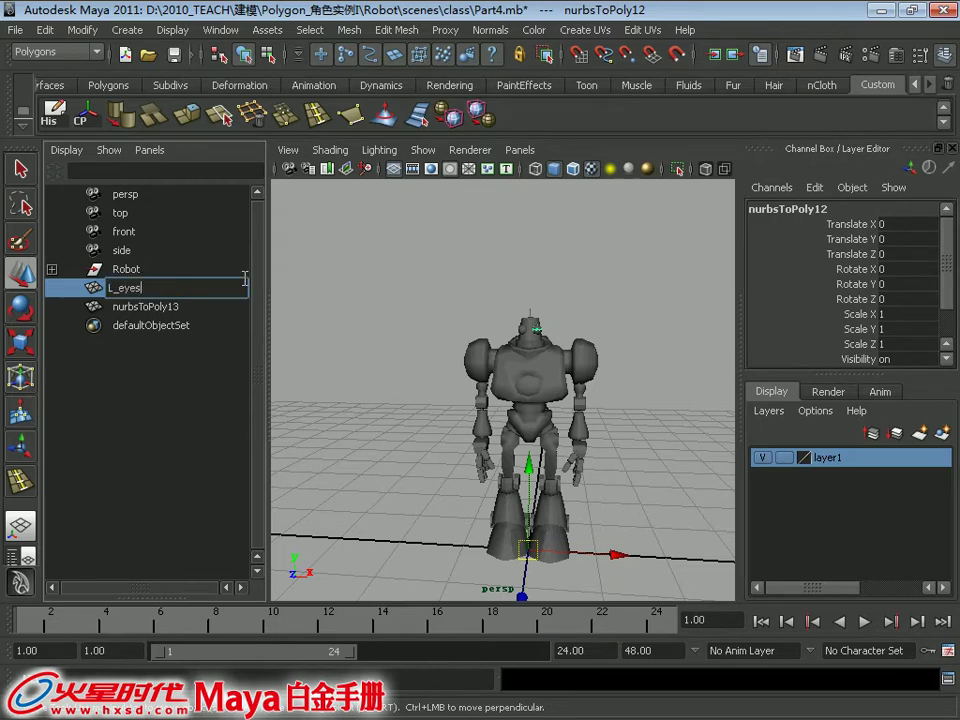
text(L_eye)
key(Return)
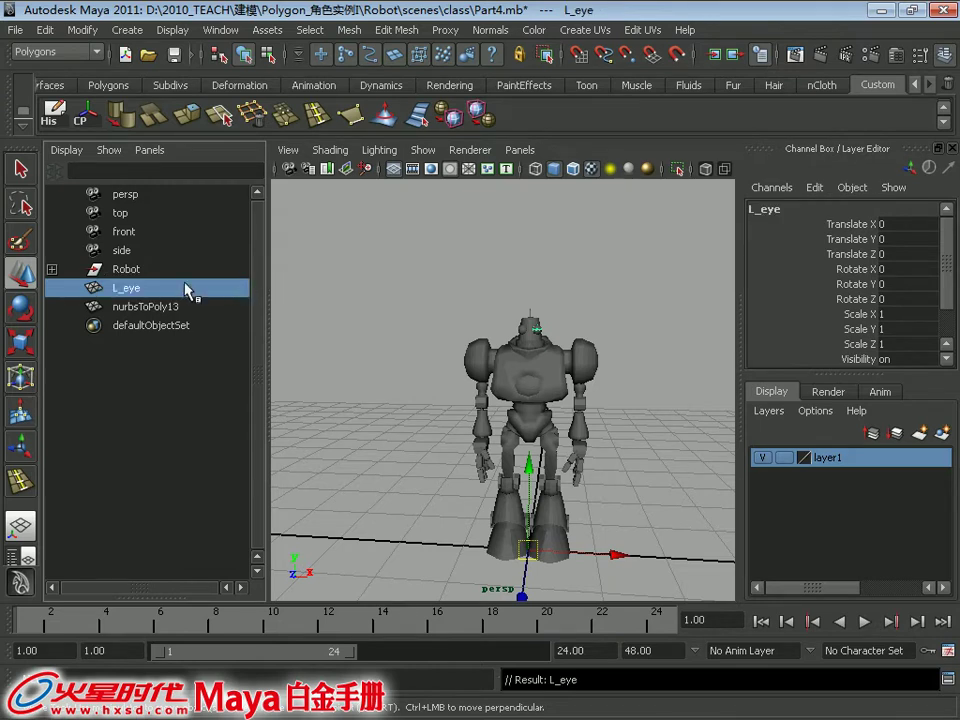
Rename the other converted eyeball, nurbsToPoly13, as R_eye by reusing the L_eye name with the changed prefix
double_click(170, 290)
key(ctrl+c)
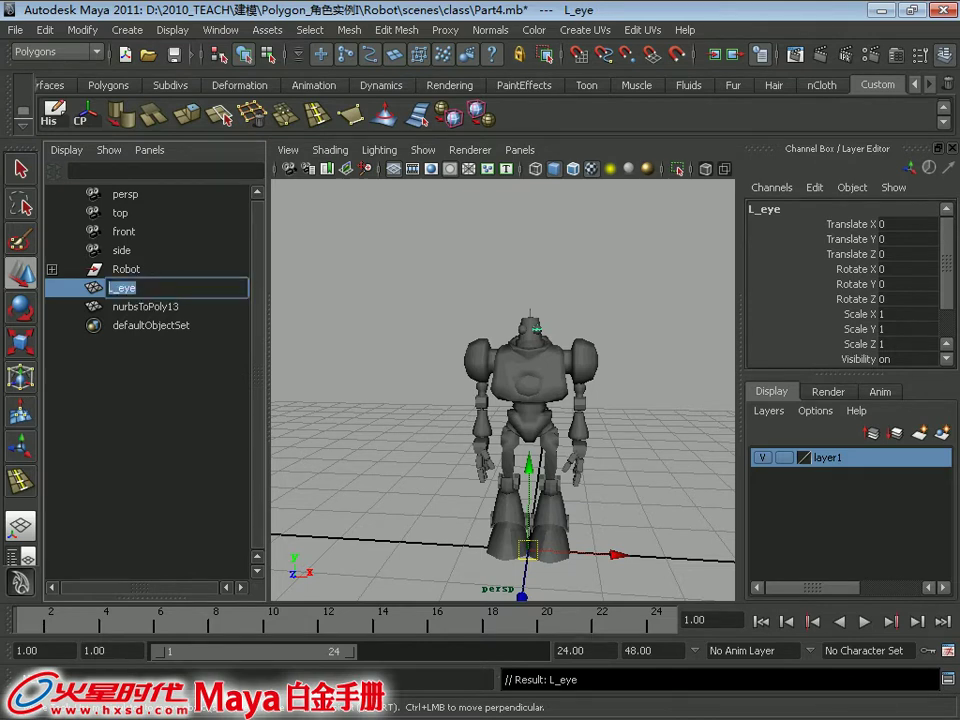
double_click(171, 308)
key(ctrl+v)
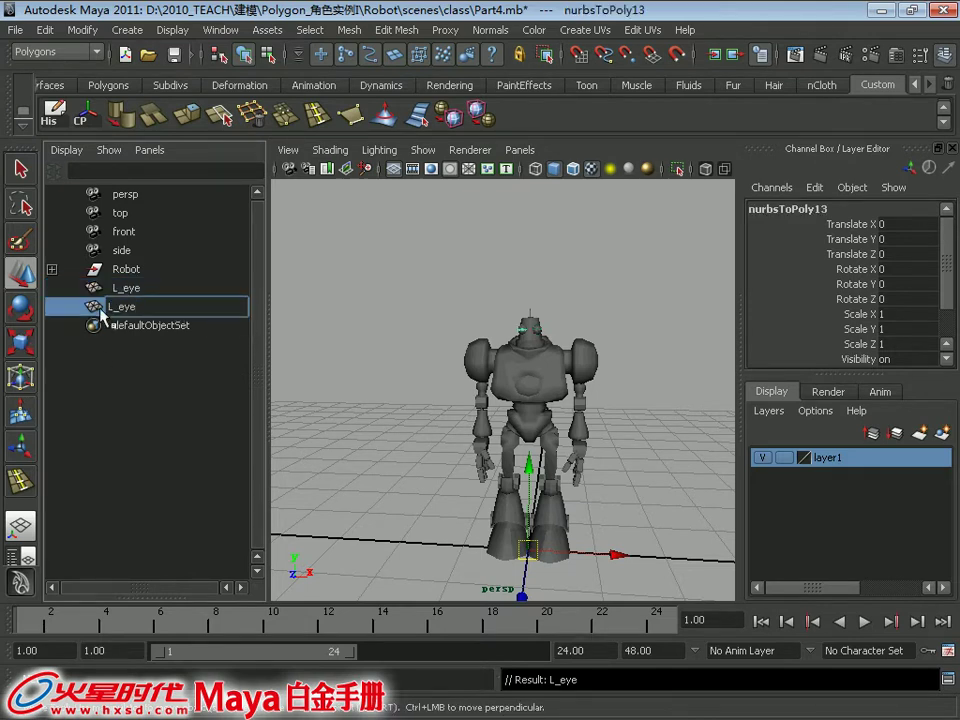
key(Return)
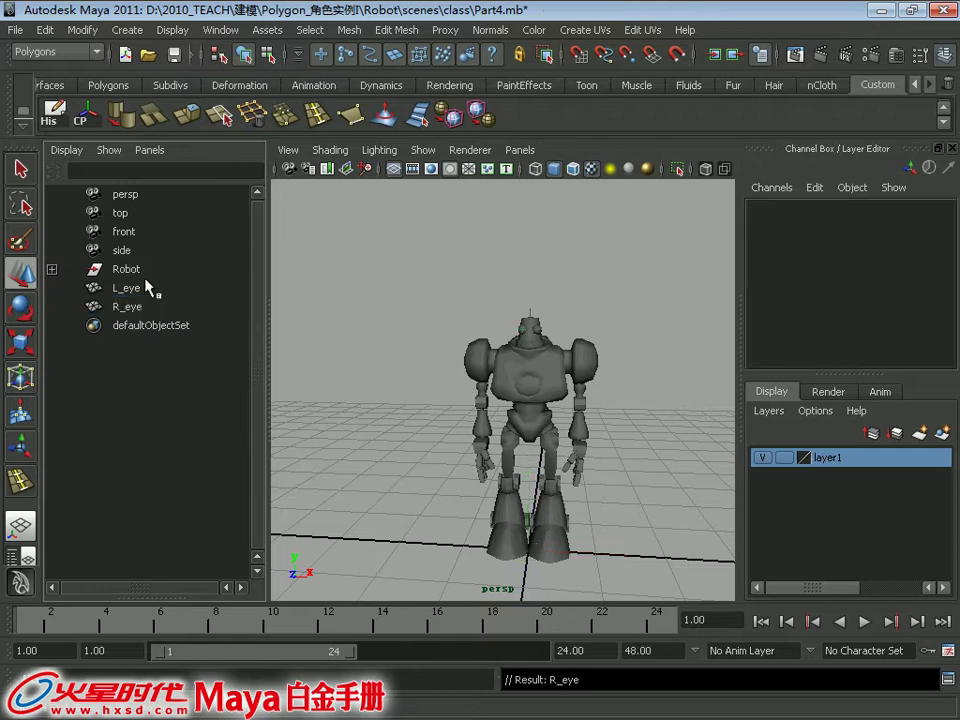
Move L_eye and R_eye into the Head group inside the Robot hierarchy
click(126, 288)
ctrl+click(160, 308)
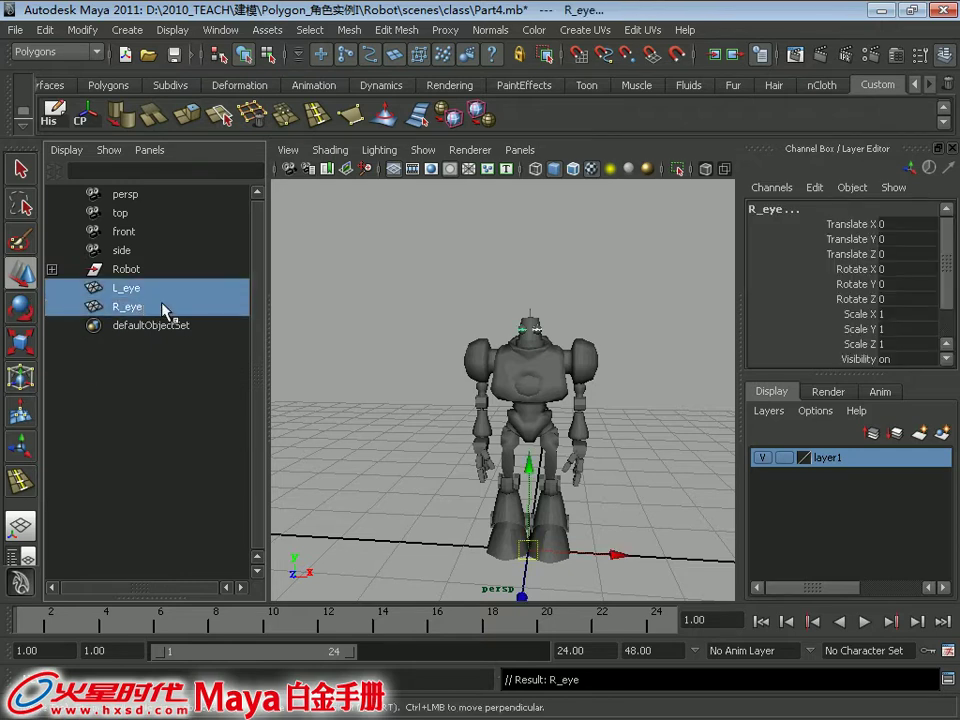
click(51, 269)
middle_drag(131, 413, 149, 383)
click(149, 383)
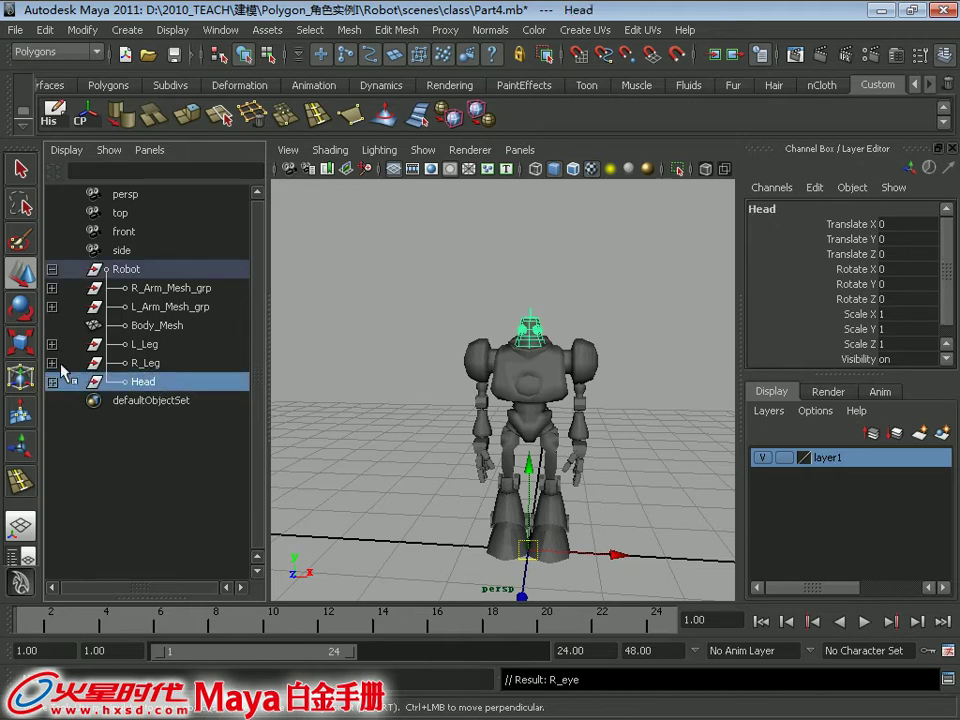
click(51, 269)
click(51, 269)
Delete the display layer layer1 and clear the selection
shift+click(120, 269)
right_click(800, 457)
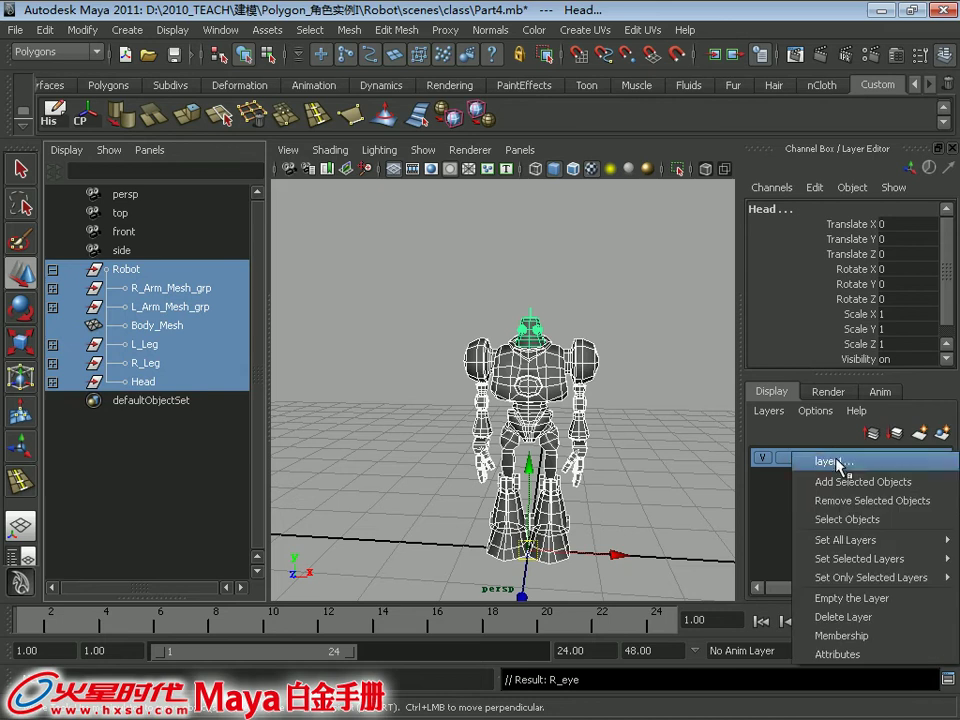
click(851, 617)
click(707, 467)
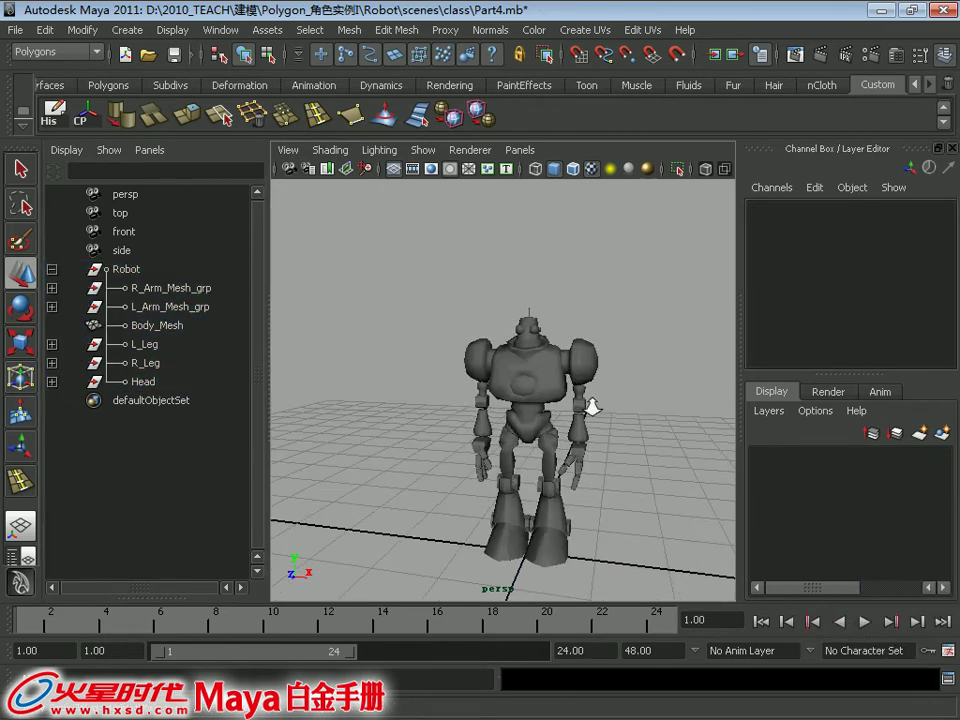
Check that all robot meshes belong to the Robot group, then delete the construction history of everything in the scene
drag(411, 301, 722, 613)
click(51, 269)
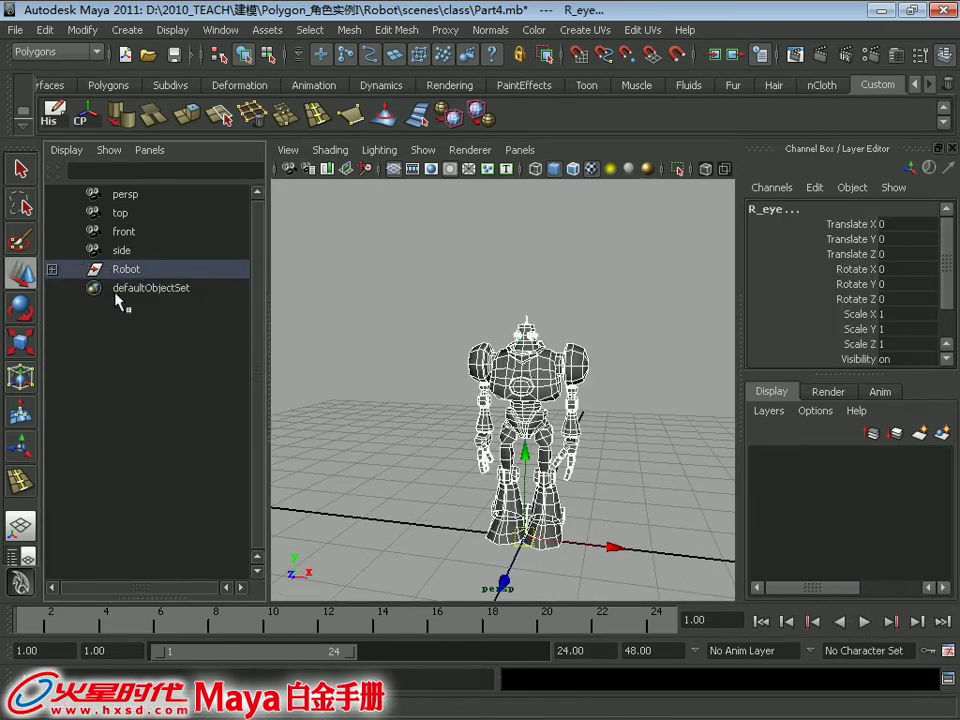
click(481, 323)
click(118, 270)
click(466, 306)
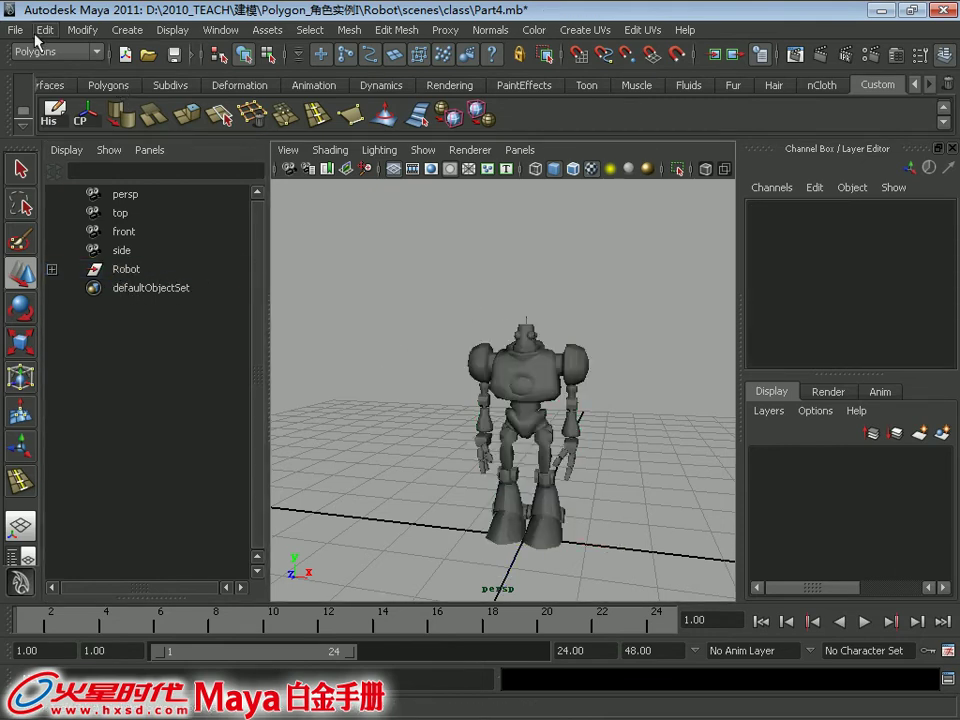
click(44, 30)
mouse_move(210, 258)
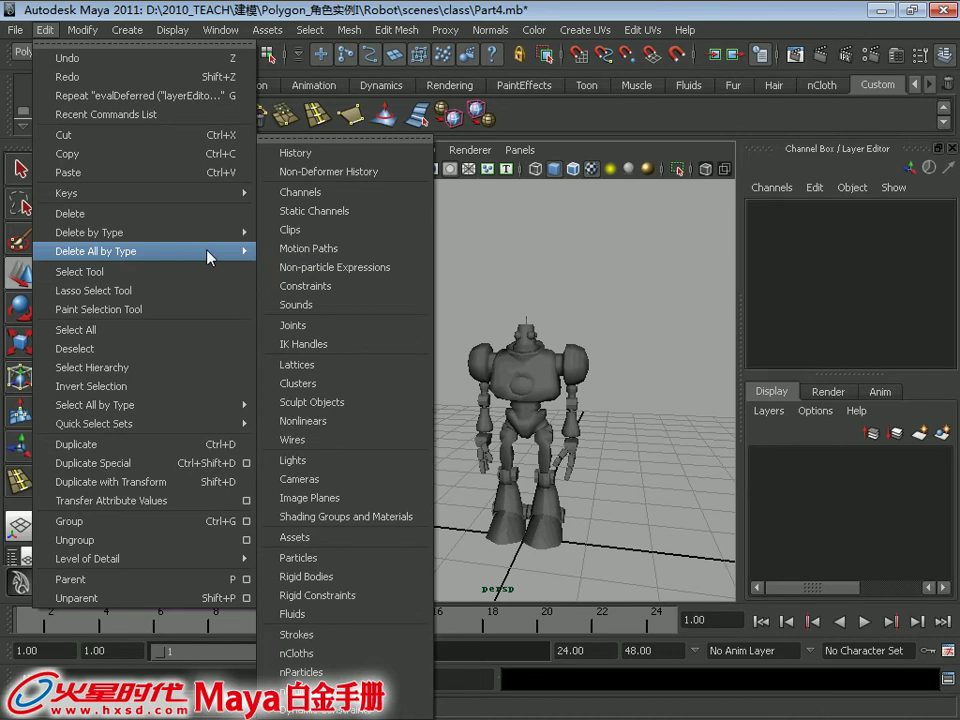
click(360, 155)
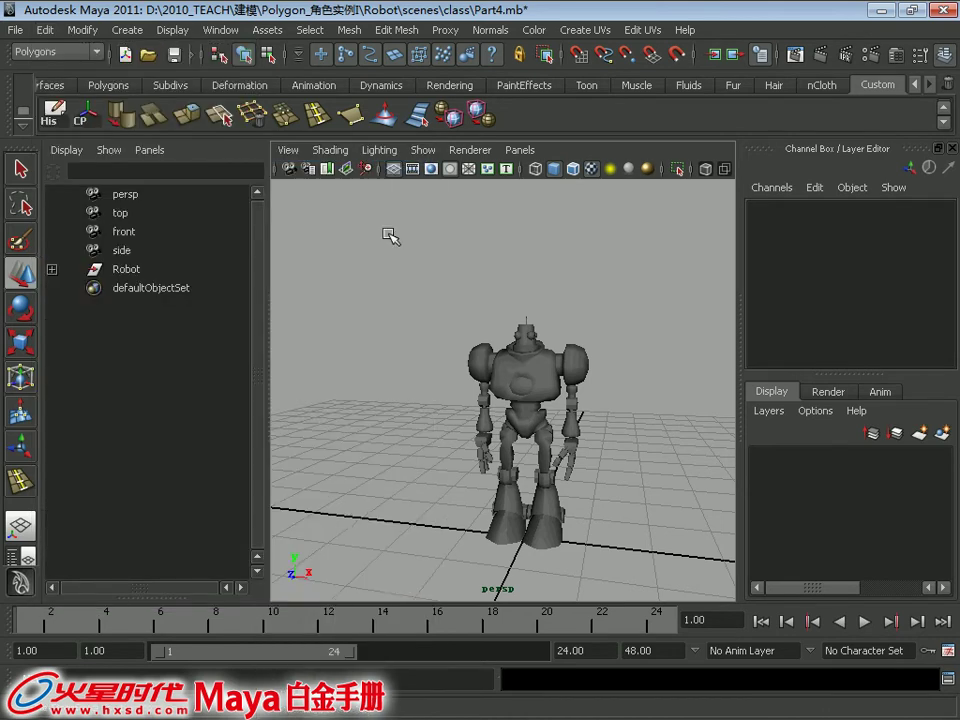
Save the cleaned-up scene under the new file name Part5.mb in the class scenes folder
click(16, 29)
key(Return)
double_click(345, 266)
click(468, 332)
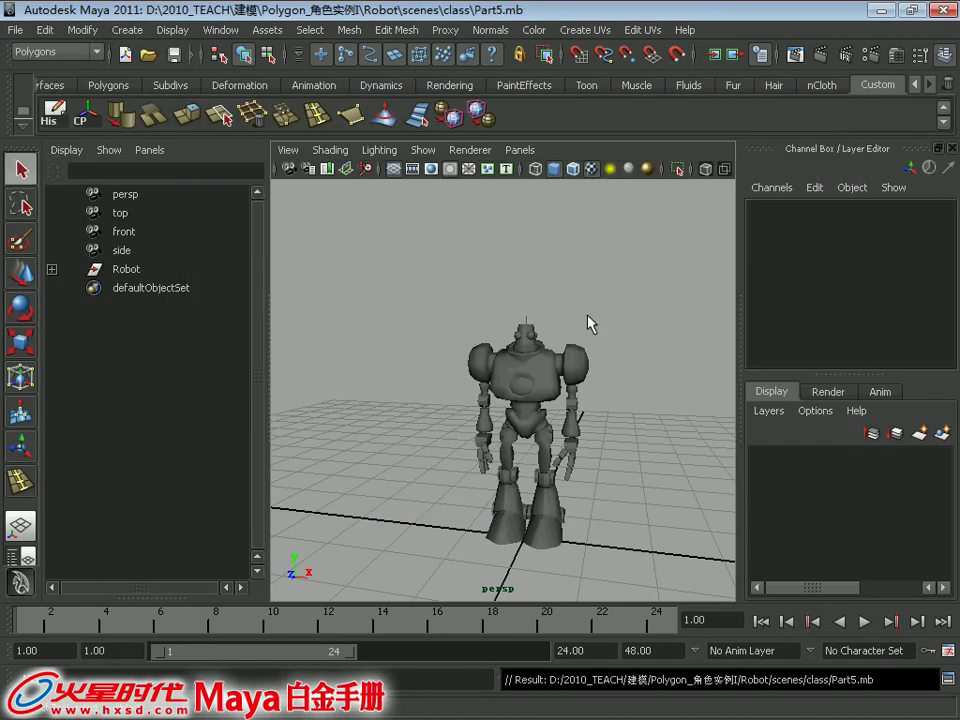